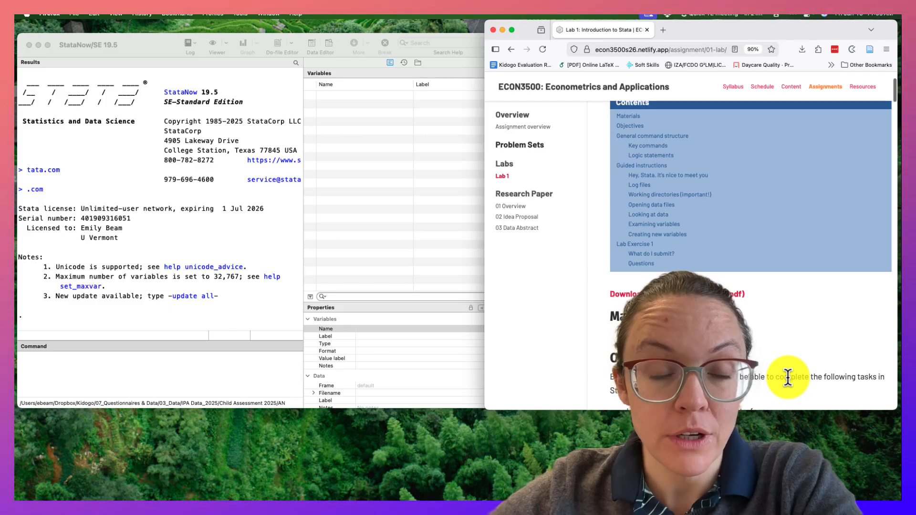
# - Look through the Lab 1 page from its contents and objectives down to the annotated picture of the Stata window
pyautogui.scroll(2, 788, 377)
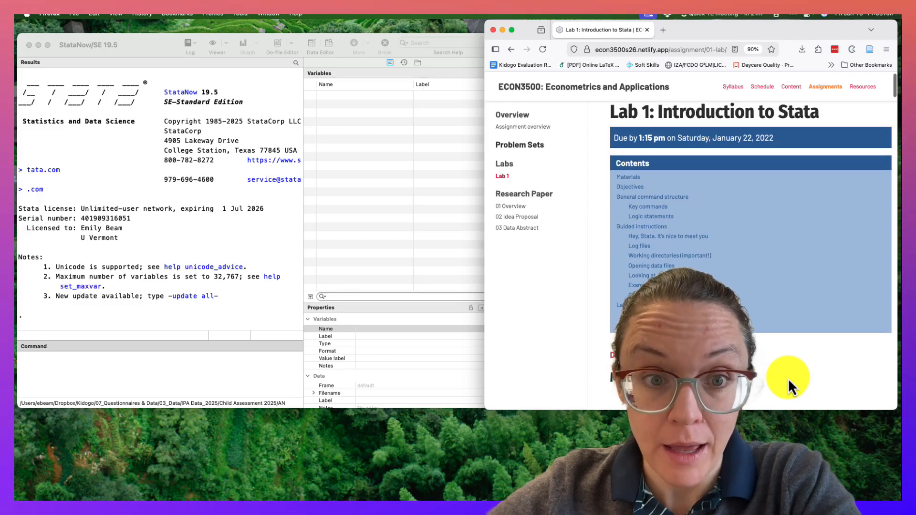
pyautogui.scroll(-1, 788, 379)
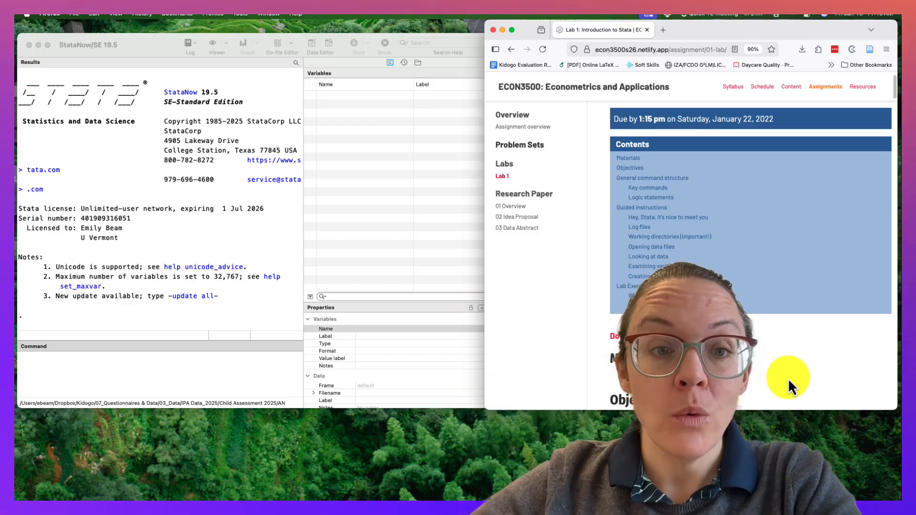
pyautogui.scroll(-1, 788, 378)
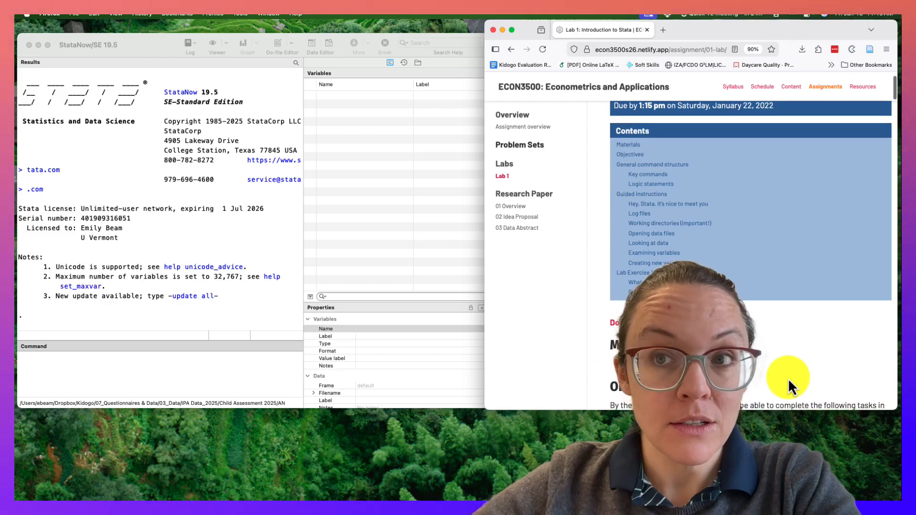
pyautogui.scroll(1, 788, 379)
pyautogui.click(262, 314)
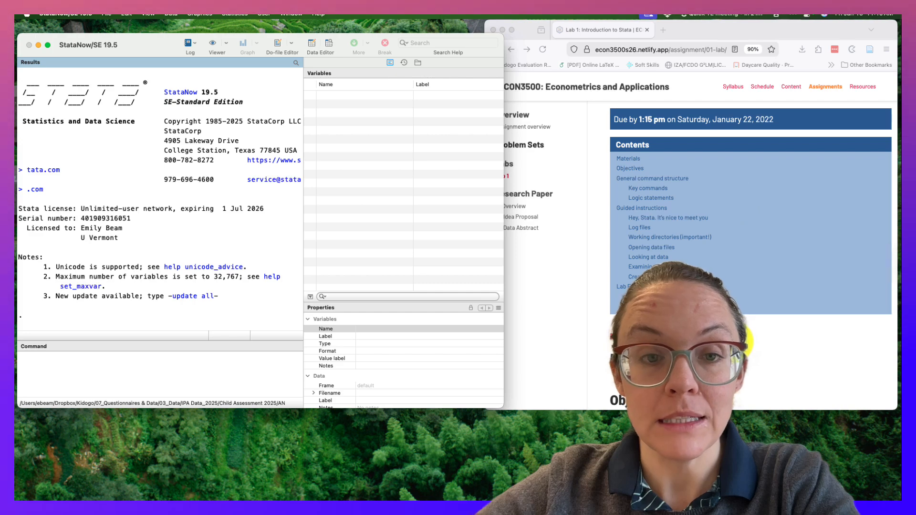
pyautogui.scroll(-1, 744, 342)
pyautogui.scroll(-10, 747, 340)
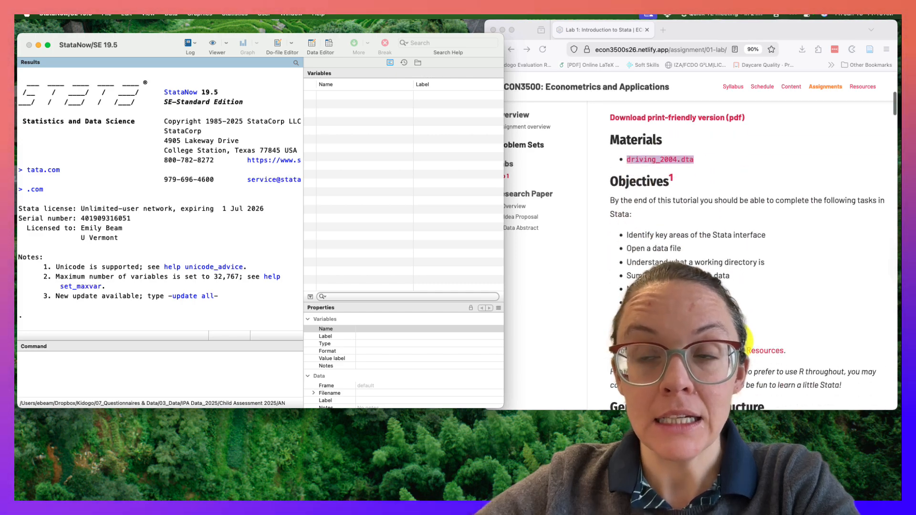
pyautogui.scroll(-6, 745, 336)
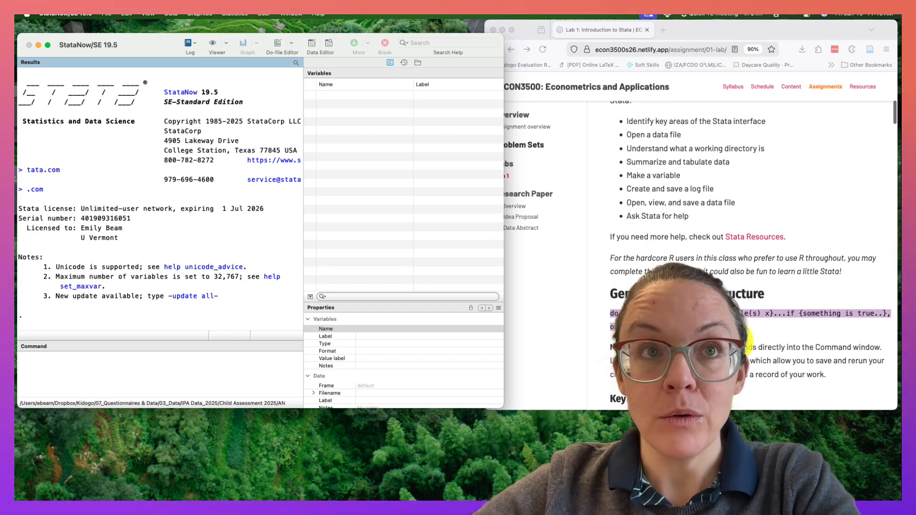
pyautogui.click(239, 369)
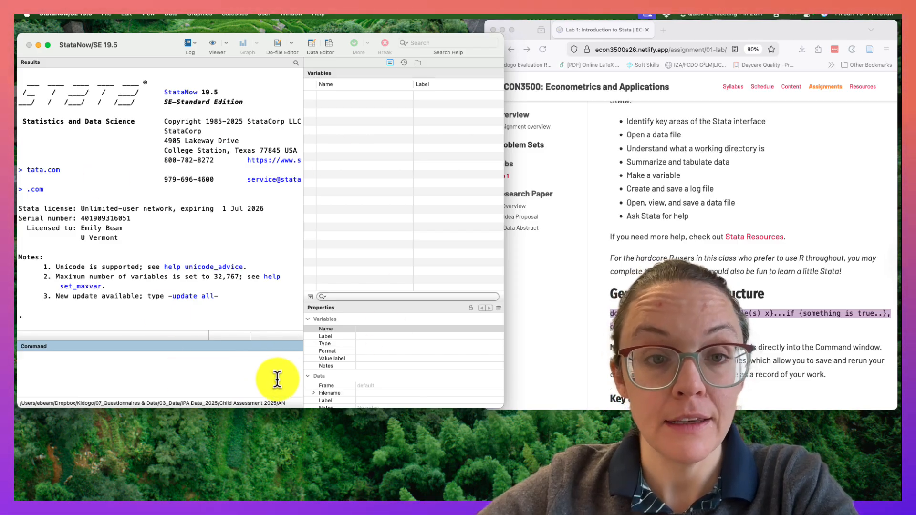
pyautogui.scroll(-20, 666, 254)
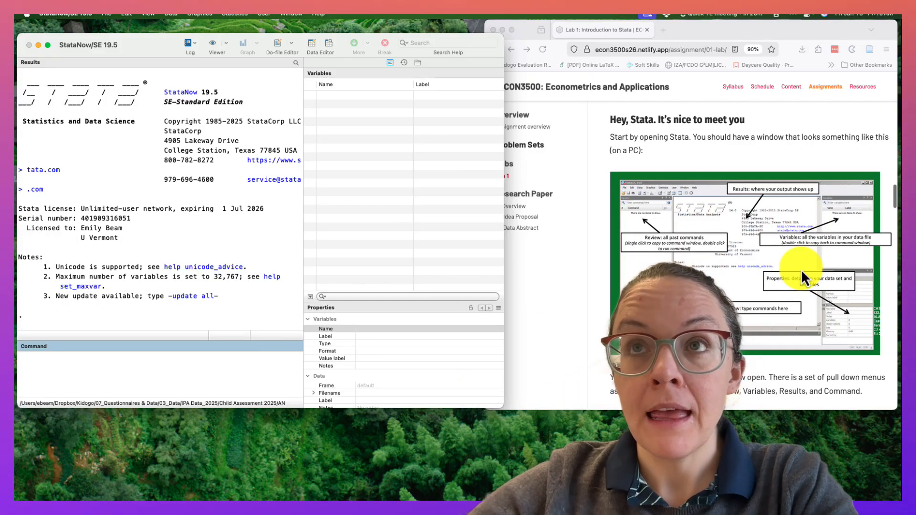
# - Download the driving_2004.dta data file from the Materials section of the Lab 1 page
pyautogui.scroll(3, 801, 269)
pyautogui.scroll(15, 800, 269)
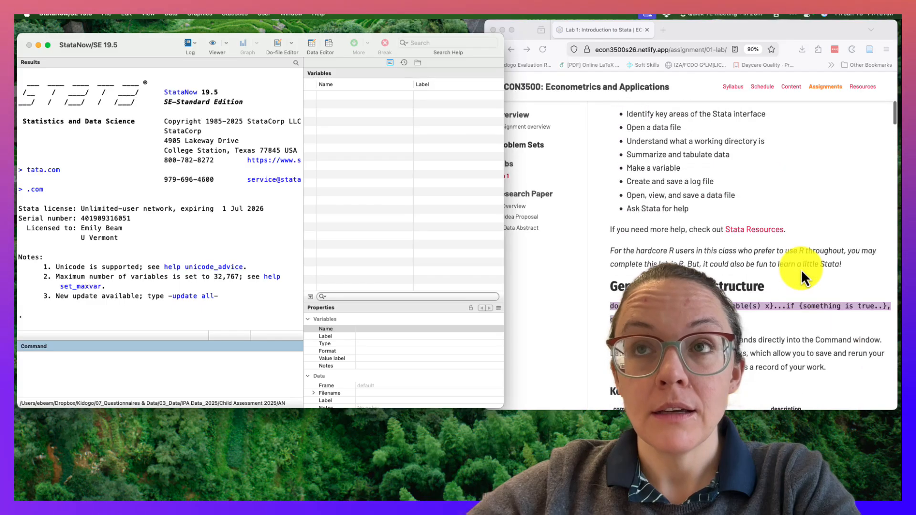
pyautogui.scroll(6, 800, 269)
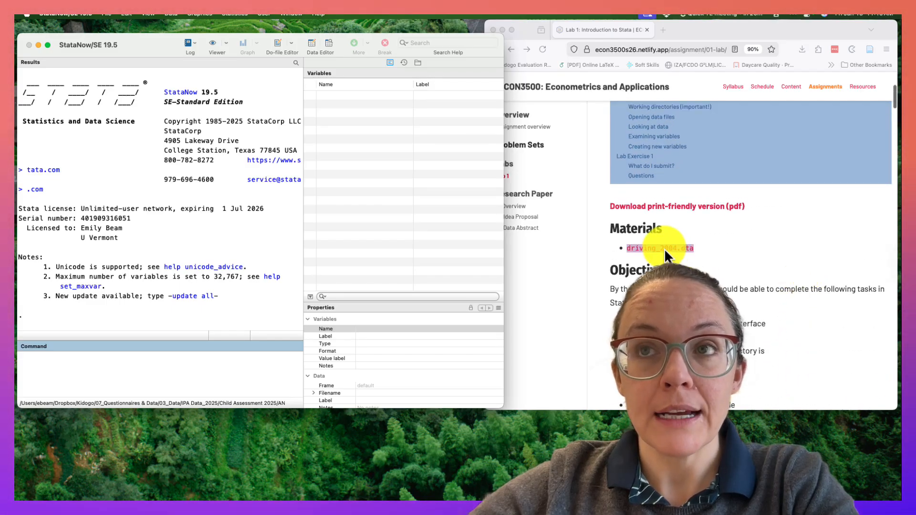
pyautogui.click(687, 253)
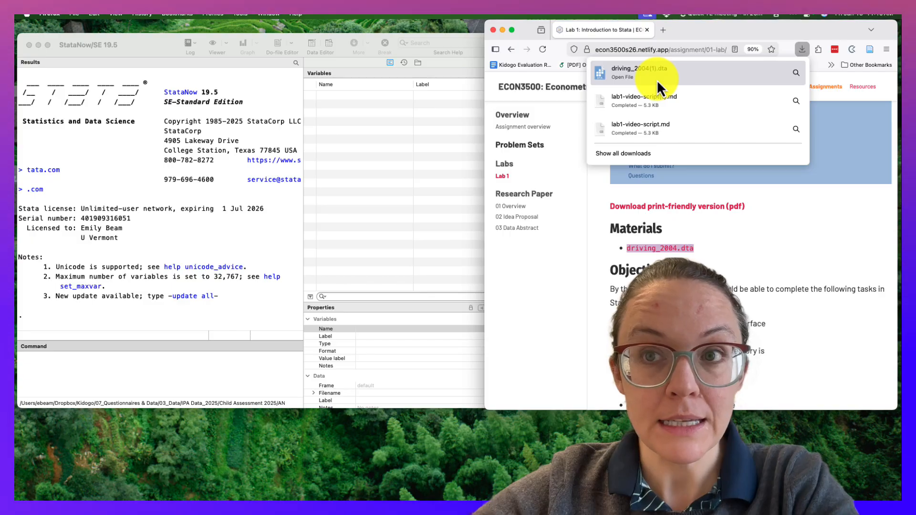
pyautogui.click(737, 279)
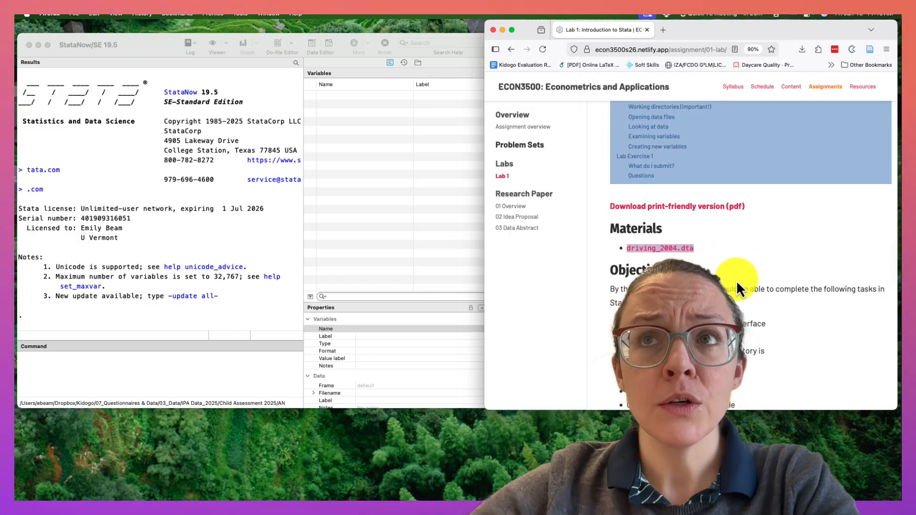
# - Bring the lab page to the annotated Stata window picture, switch to Stata and run the line "this is the command window!"
pyautogui.scroll(-10, 736, 279)
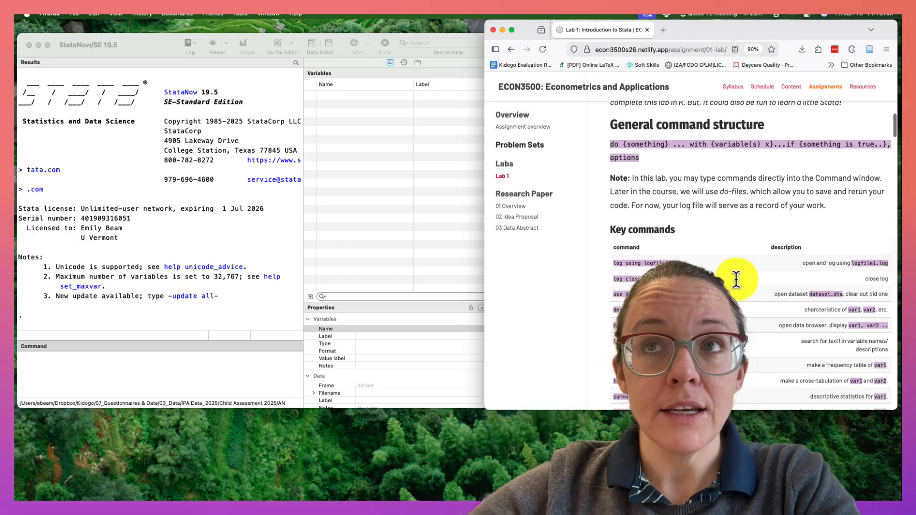
pyautogui.scroll(-15, 736, 279)
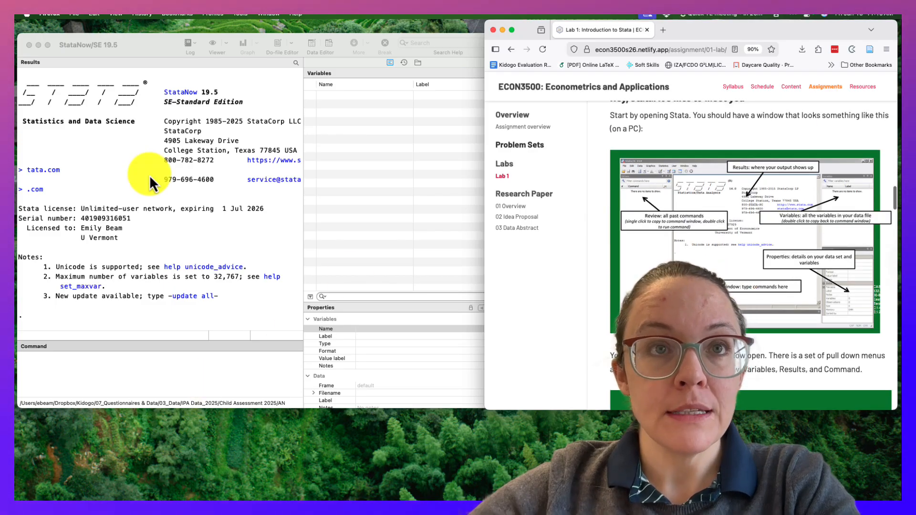
pyautogui.click(184, 381)
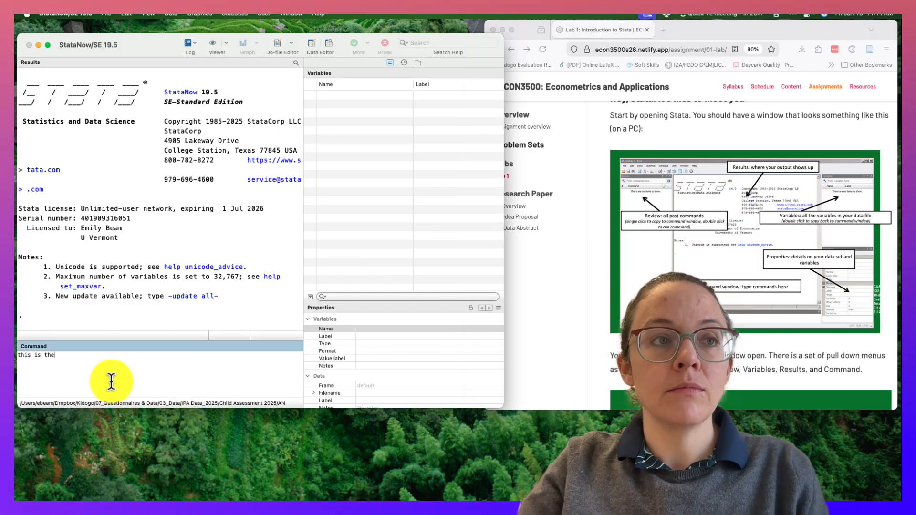
pyautogui.write('this is the command window!')
pyautogui.press('Return')
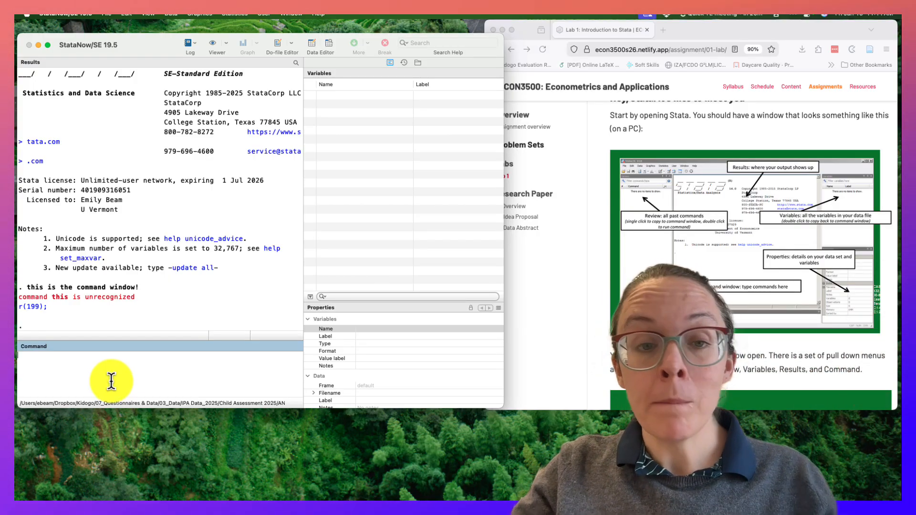
# - Examine the error message in the results and view the help entry for return code r(199)
pyautogui.moveTo(145, 296); pyautogui.dragTo(87, 303)
pyautogui.moveTo(23, 303); pyautogui.dragTo(154, 302)
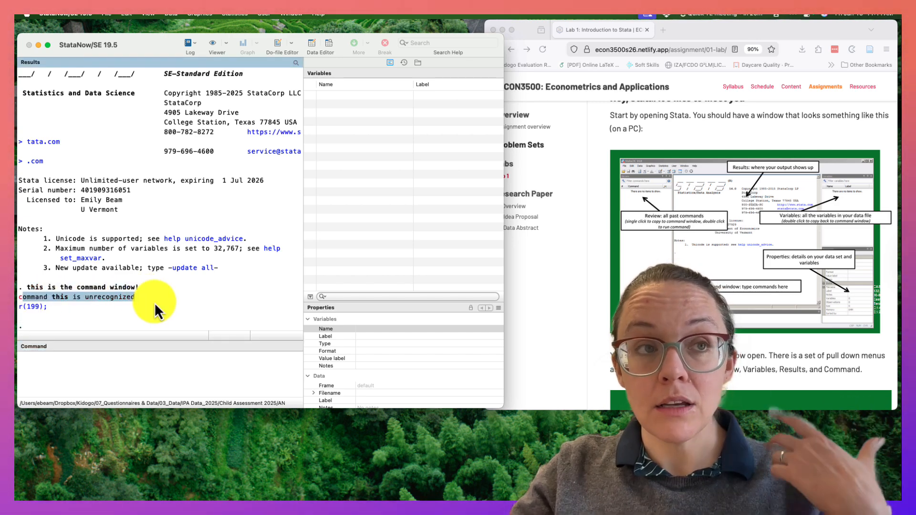
pyautogui.click(68, 310)
pyautogui.moveTo(68, 312); pyautogui.dragTo(16, 311)
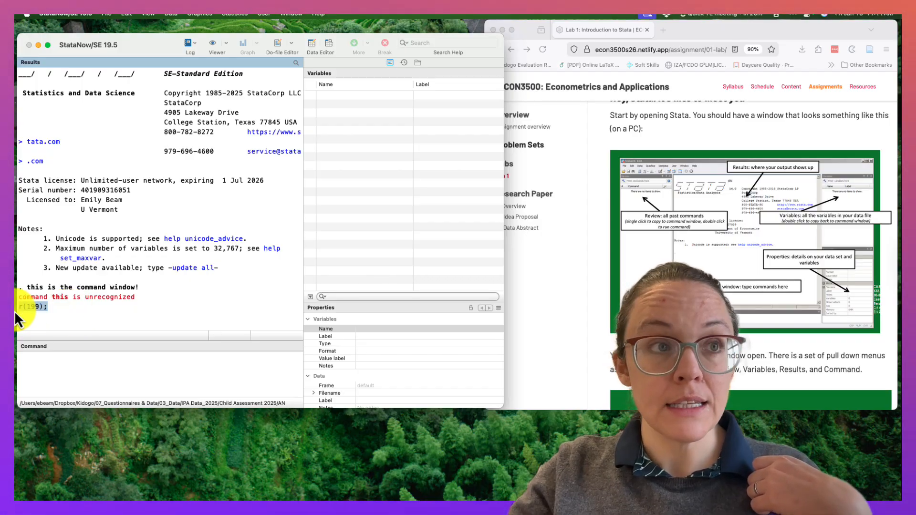
pyautogui.click(92, 321)
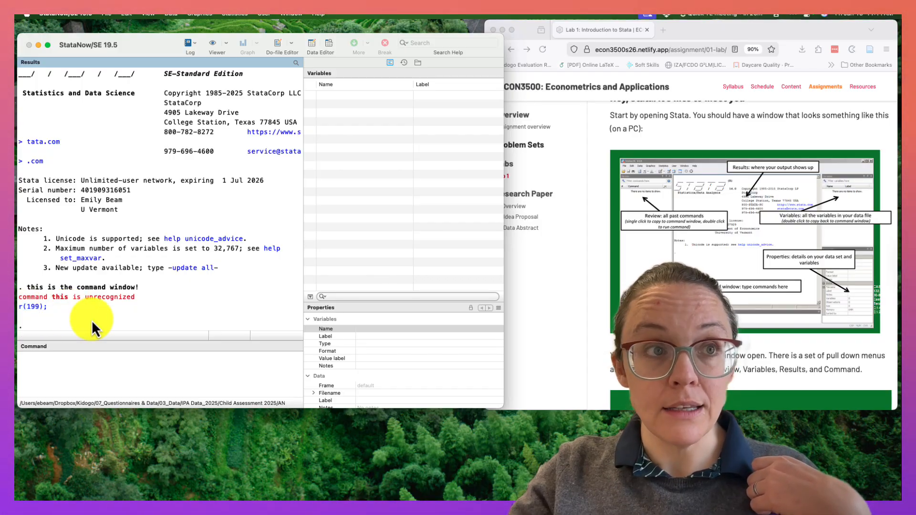
pyautogui.click(34, 310)
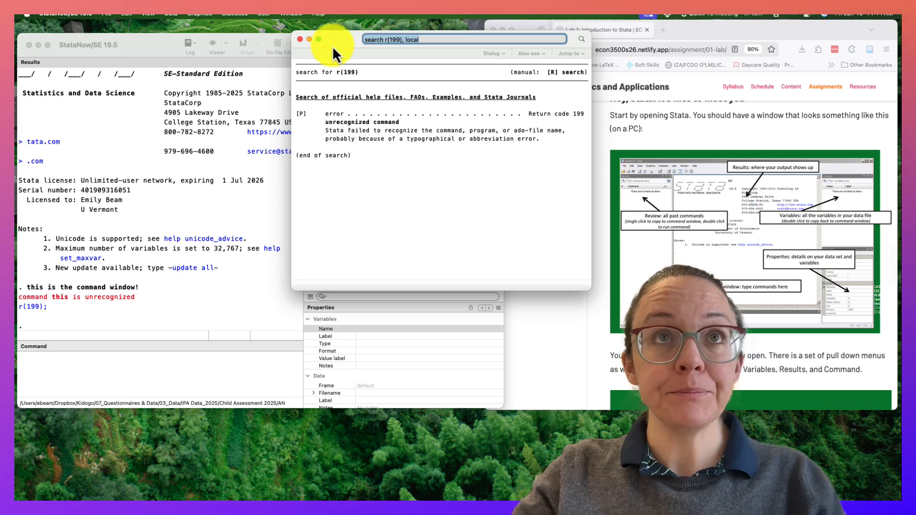
pyautogui.click(300, 40)
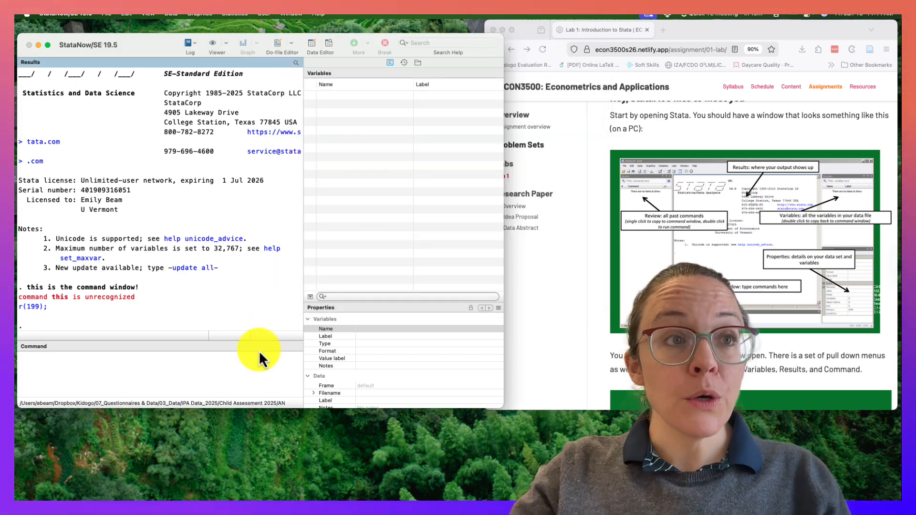
# - Run the command di 4+4 to use Stata as a calculator
pyautogui.click(258, 371)
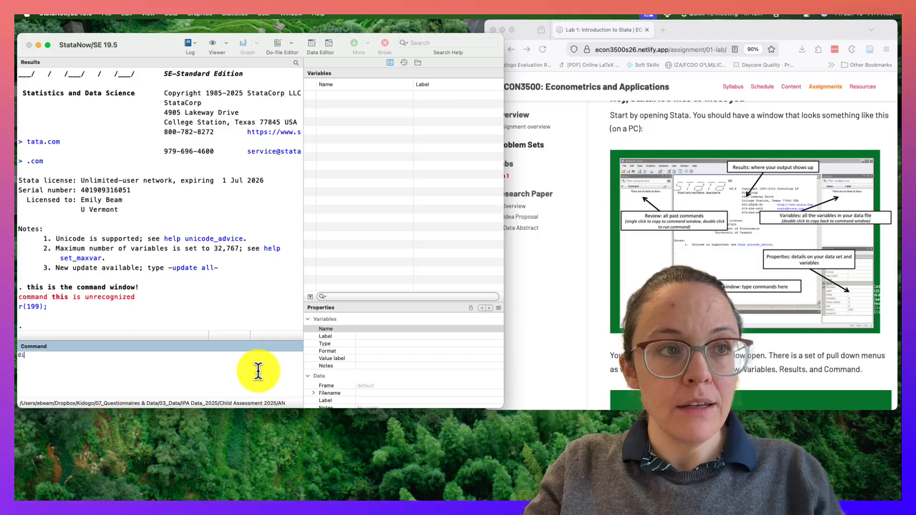
pyautogui.write('di')
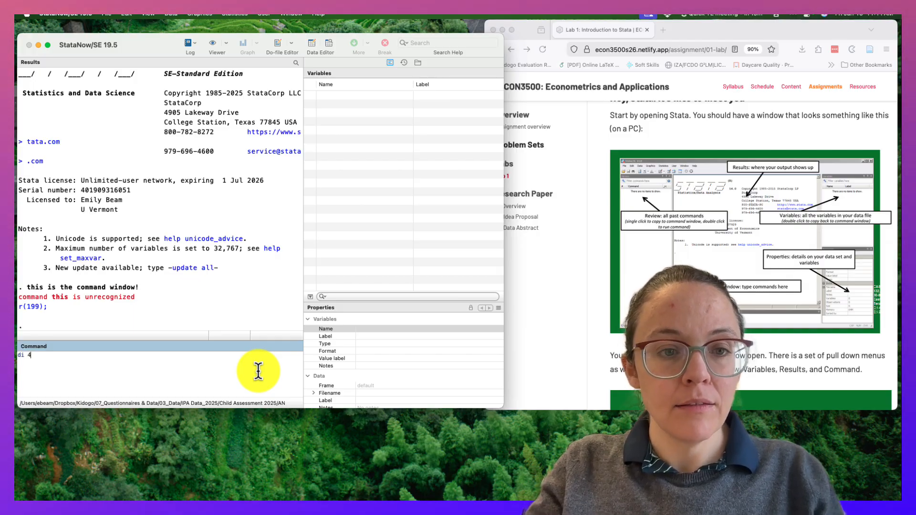
pyautogui.press('Return')
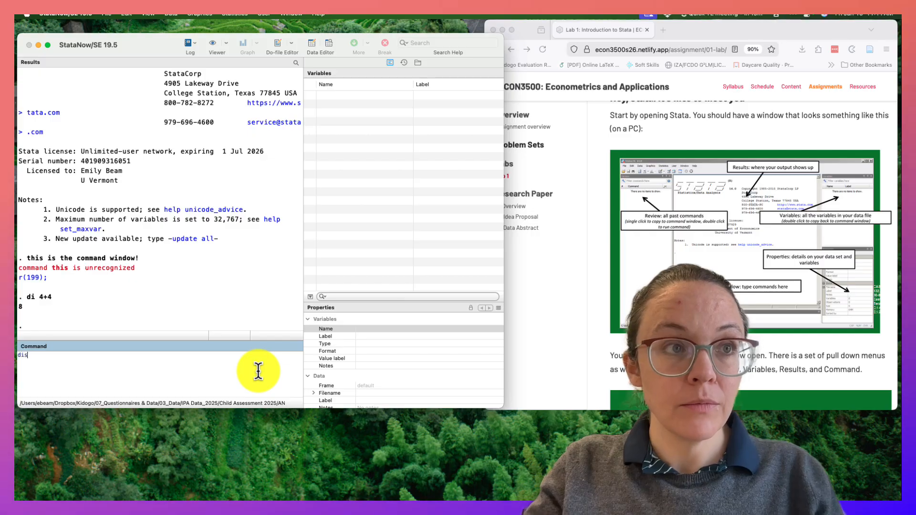
# - Run di "Hello, world!" and di in red "Hello, world" to display the text in default and red colours
pyautogui.write('di "Hello, world!')
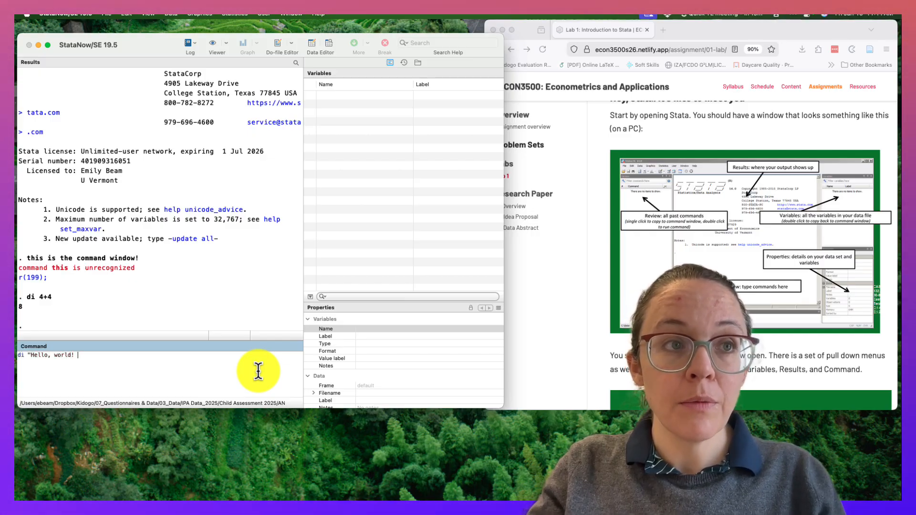
pyautogui.press('Return')
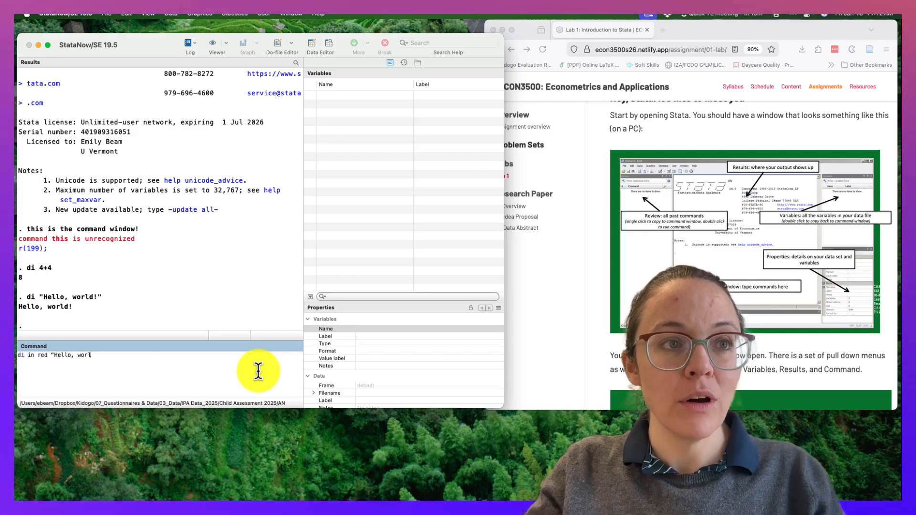
pyautogui.press('Return')
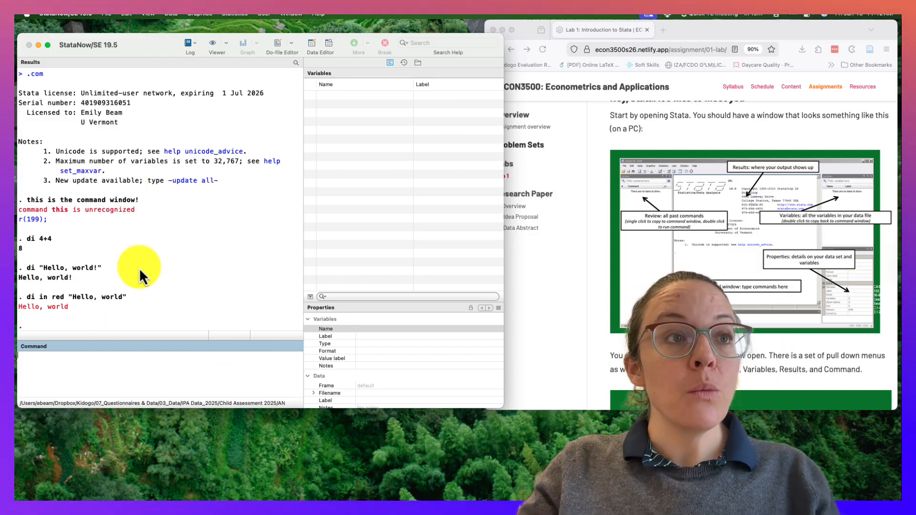
# - Highlight the output in the Results window and look at the Variables list
pyautogui.click(136, 313)
pyautogui.moveTo(21, 218); pyautogui.dragTo(23, 150)
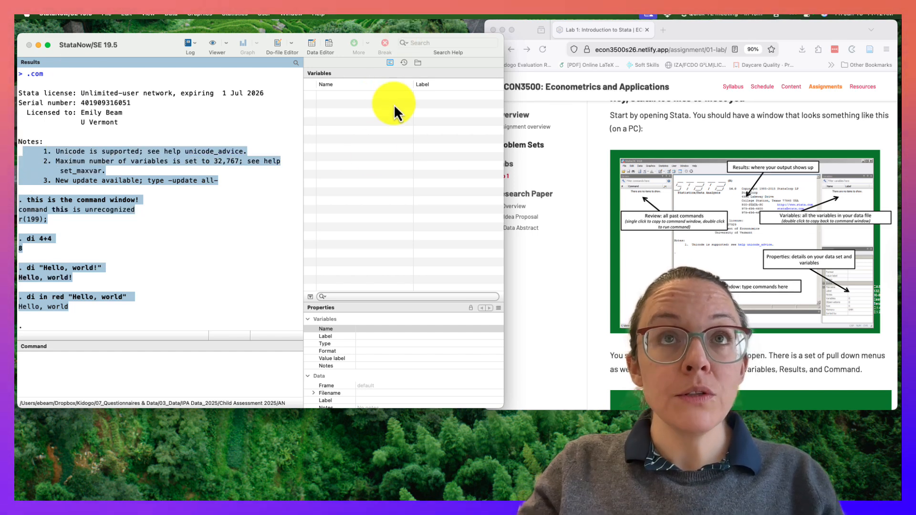
pyautogui.click(322, 76)
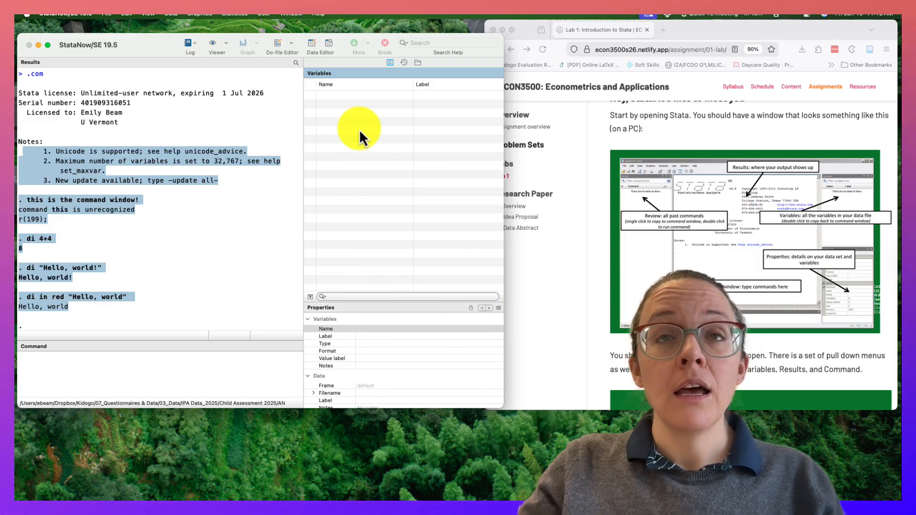
# - Show the command history and rerun its first entry, "this is the command window!"
pyautogui.click(405, 63)
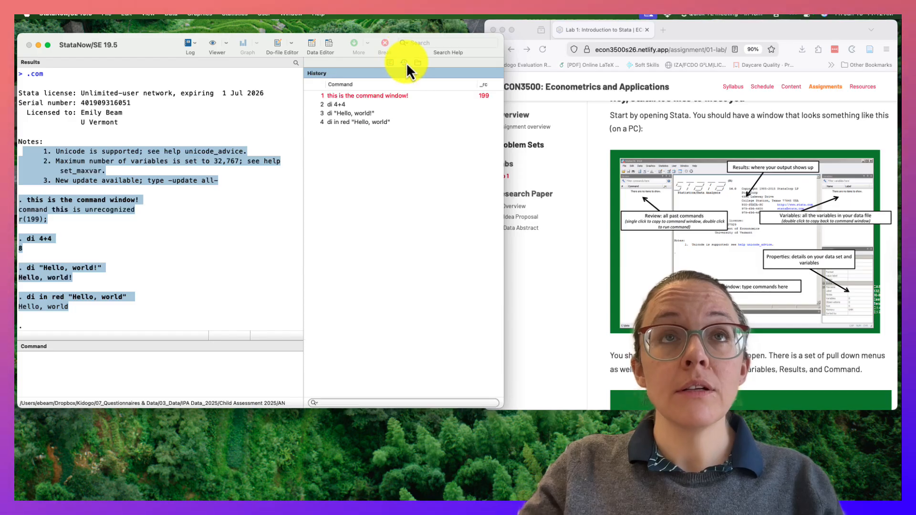
pyautogui.click(345, 96)
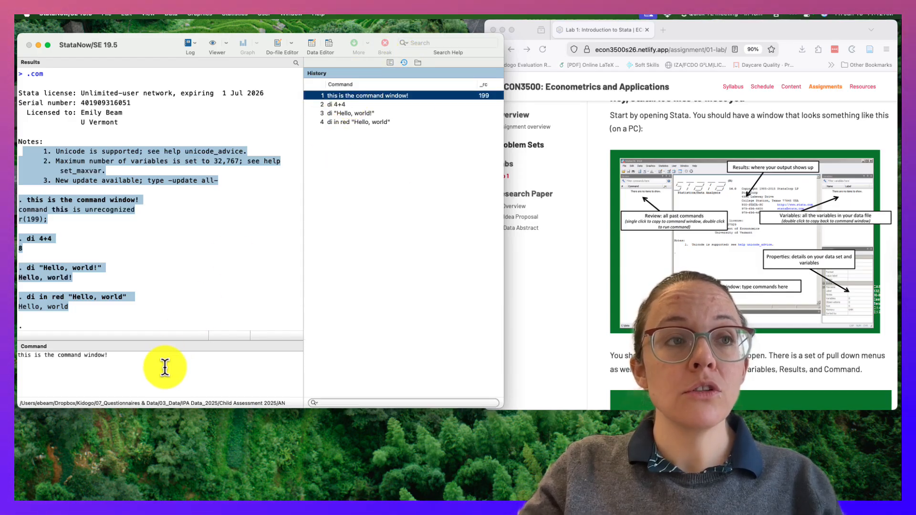
pyautogui.click(128, 368)
pyautogui.press('Return')
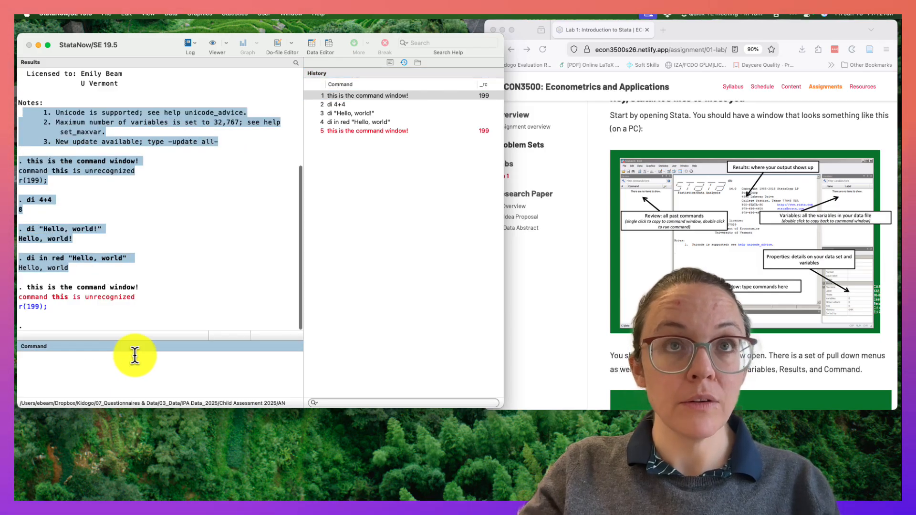
# - Select all five commands in the history, view the actions available for them, and return to the Variables list
pyautogui.rightClick(350, 115)
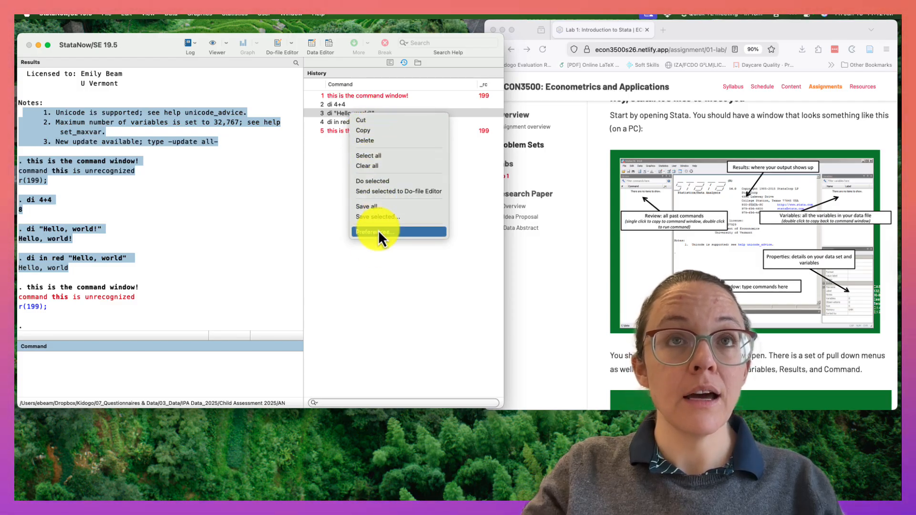
pyautogui.click(376, 281)
pyautogui.click(346, 95)
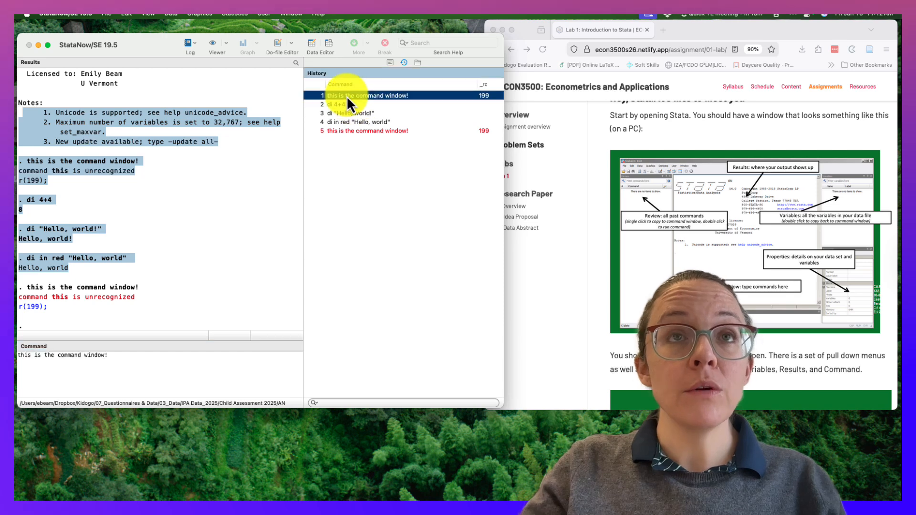
pyautogui.keyDown('shift'); pyautogui.click(346, 128); pyautogui.keyUp('shift')
pyautogui.rightClick(337, 108)
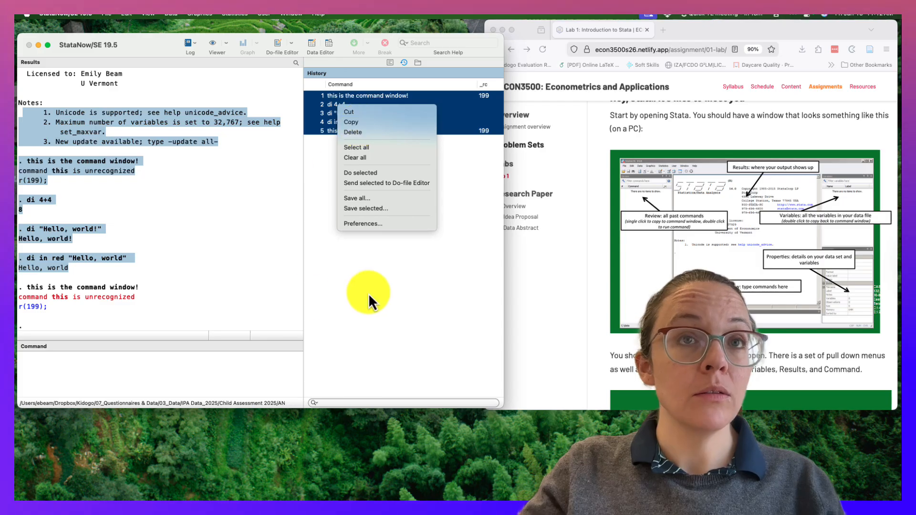
pyautogui.click(367, 307)
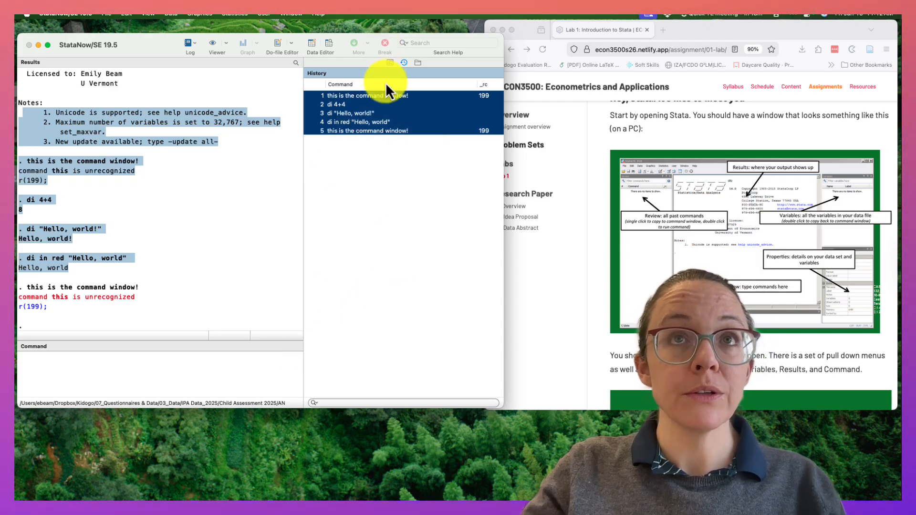
pyautogui.click(390, 64)
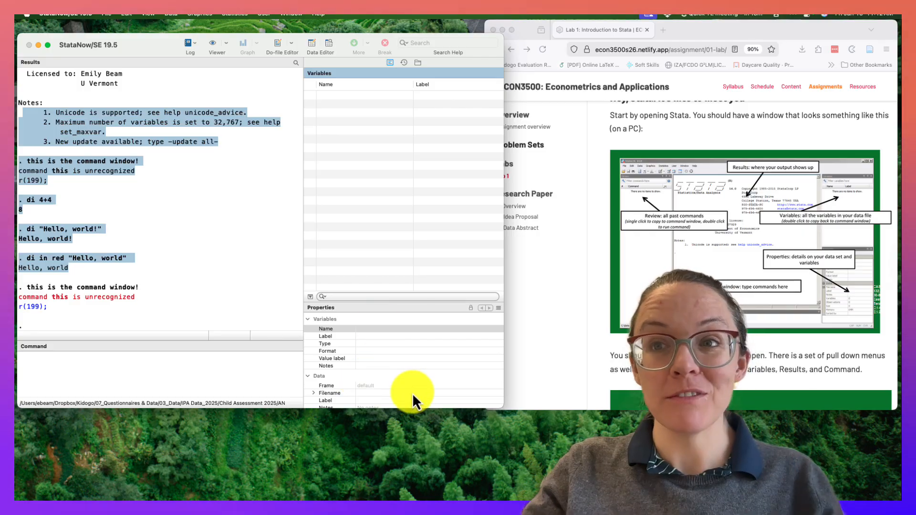
# - Open the Data Editor in edit mode, enter ds in row 2 of the first column, and close the editor
pyautogui.scroll(-5, 749, 253)
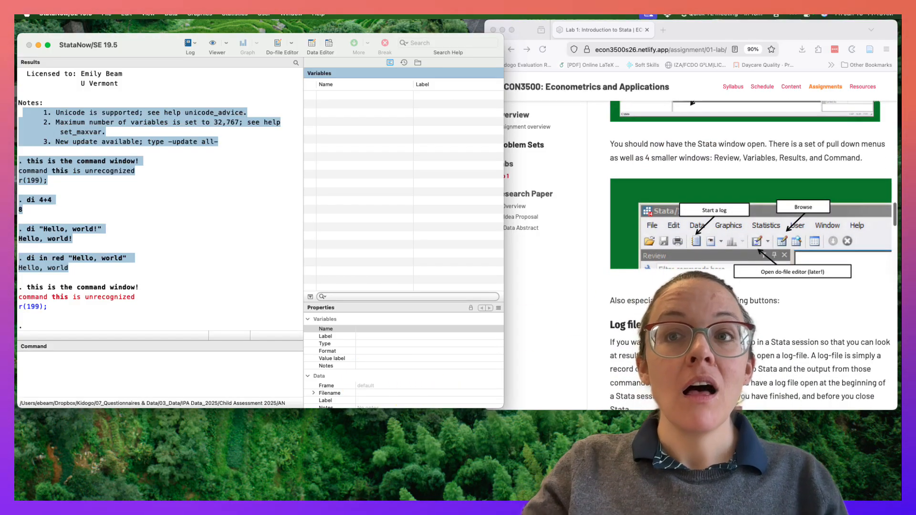
pyautogui.scroll(-2, 751, 255)
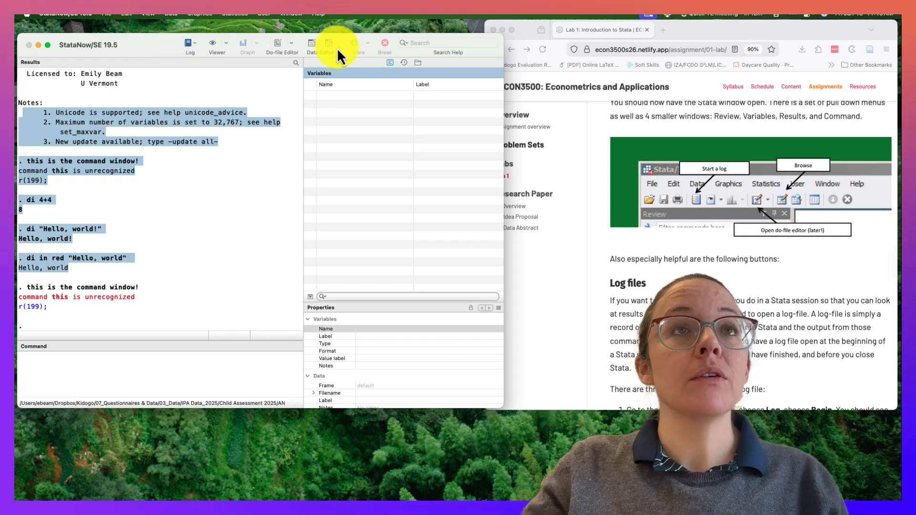
pyautogui.click(311, 46)
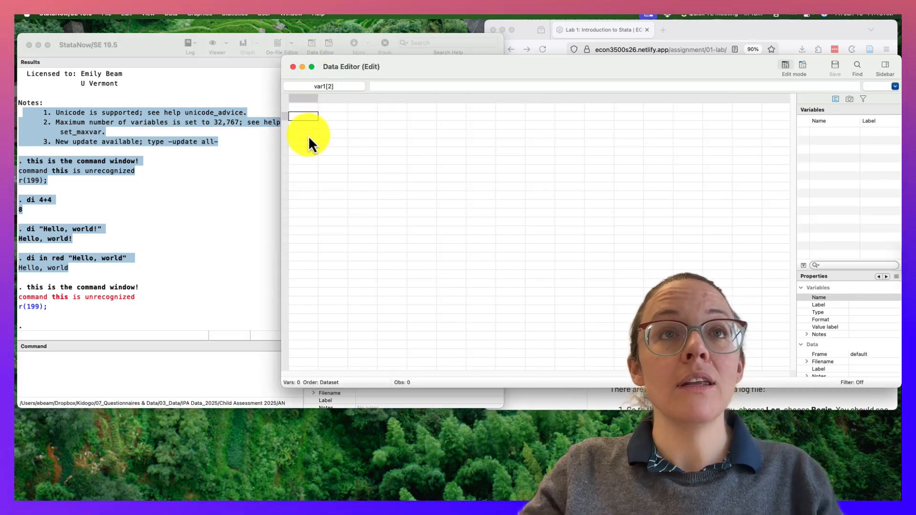
pyautogui.write('ds')
pyautogui.press('Return')
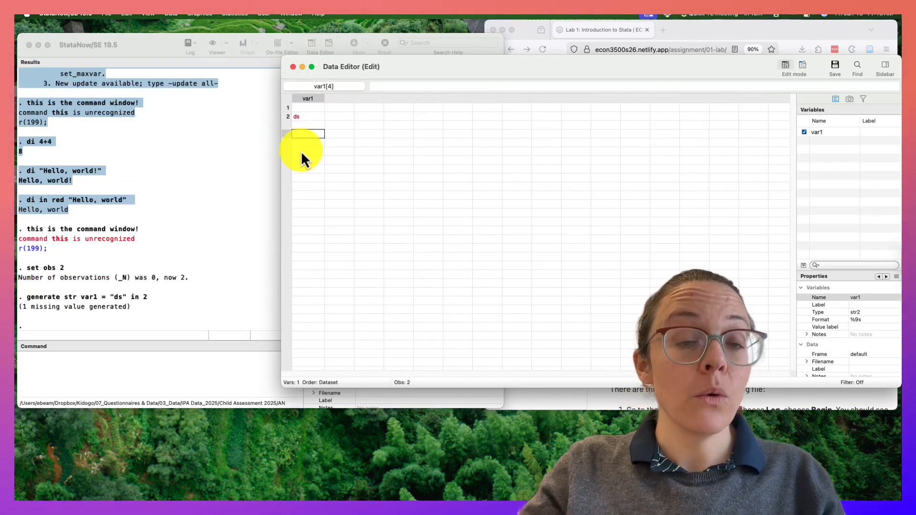
pyautogui.click(293, 67)
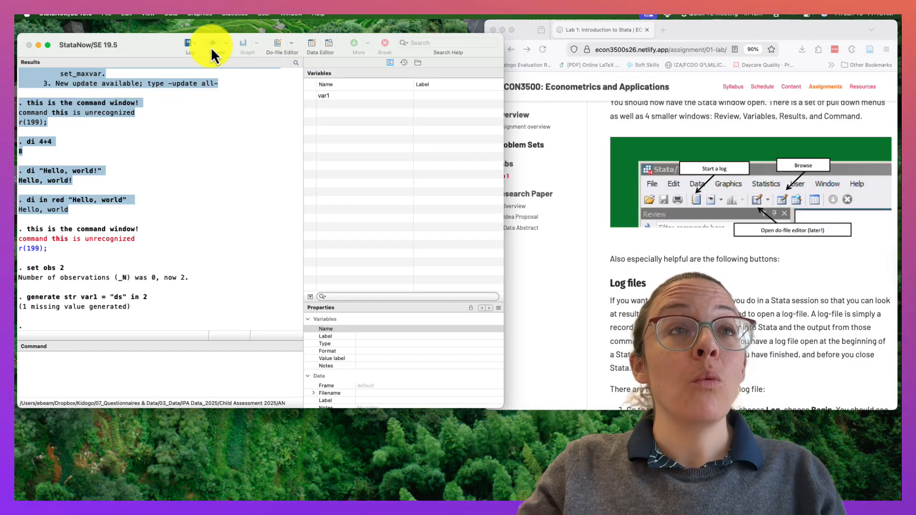
# - View the dataset in the Data Editor's browse mode, close it, and run the clear command to empty the data
pyautogui.click(330, 45)
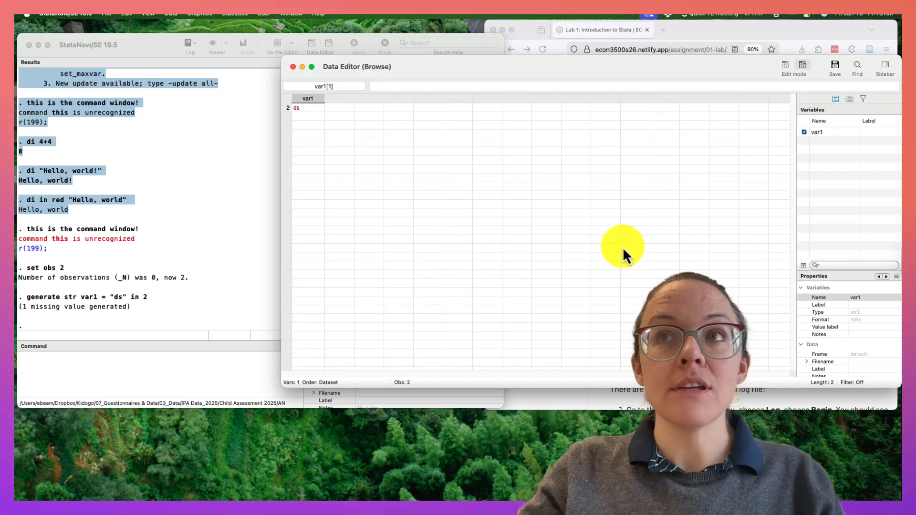
pyautogui.click(293, 67)
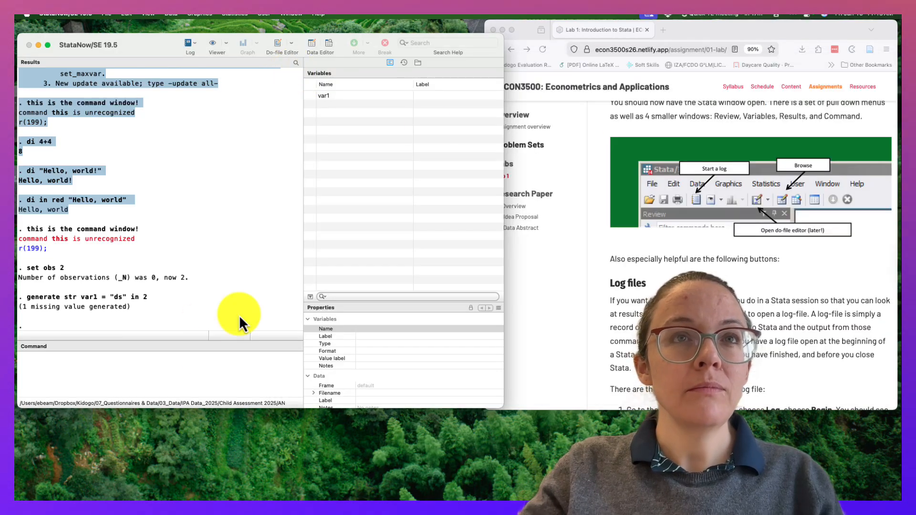
pyautogui.click(130, 376)
pyautogui.write('clear')
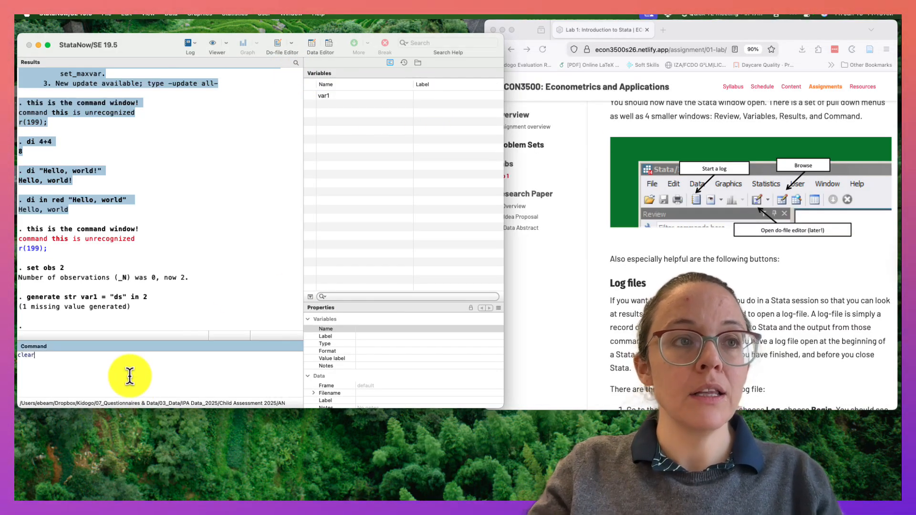
pyautogui.press('Return')
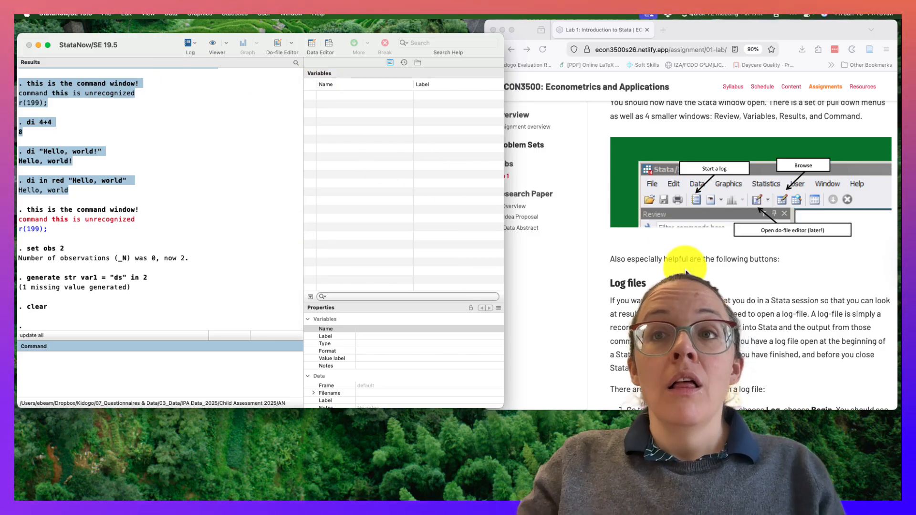
# - Look over the command history, return to the Variables list, and deselect the highlighted output in the Results window
pyautogui.scroll(-2, 686, 272)
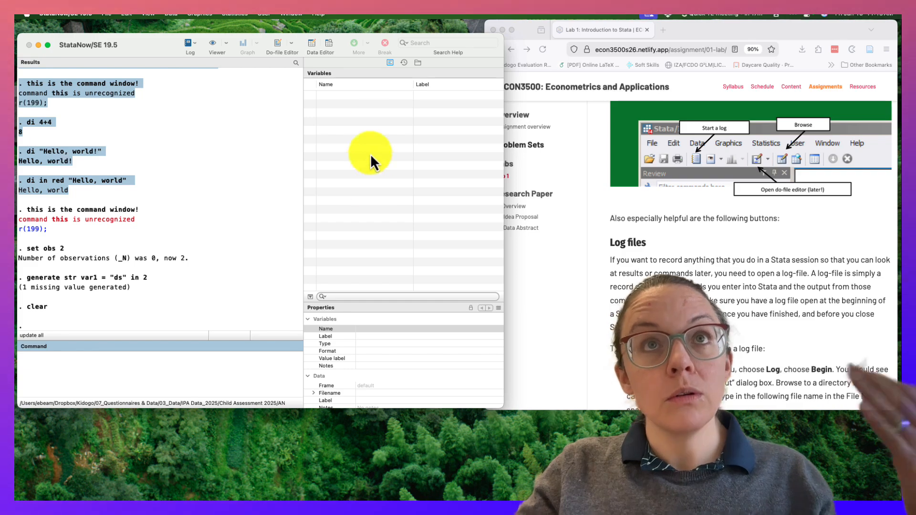
pyautogui.click(403, 62)
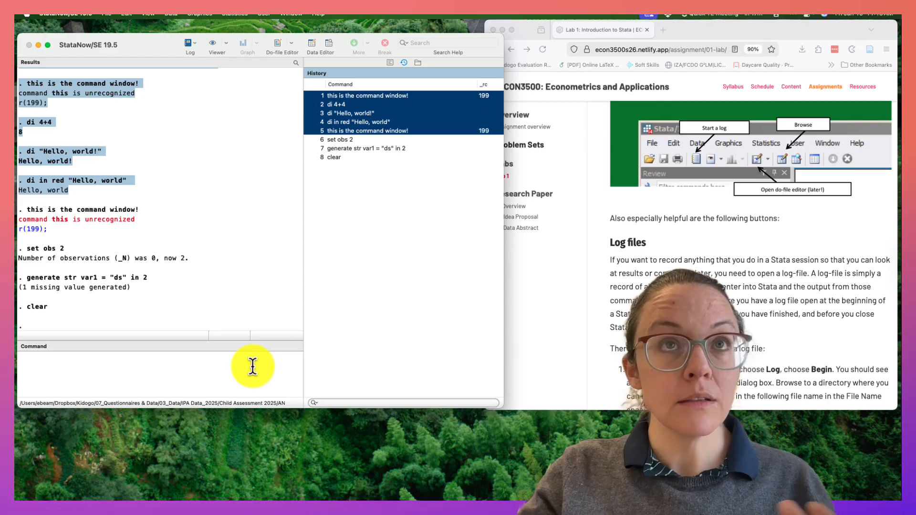
pyautogui.click(389, 63)
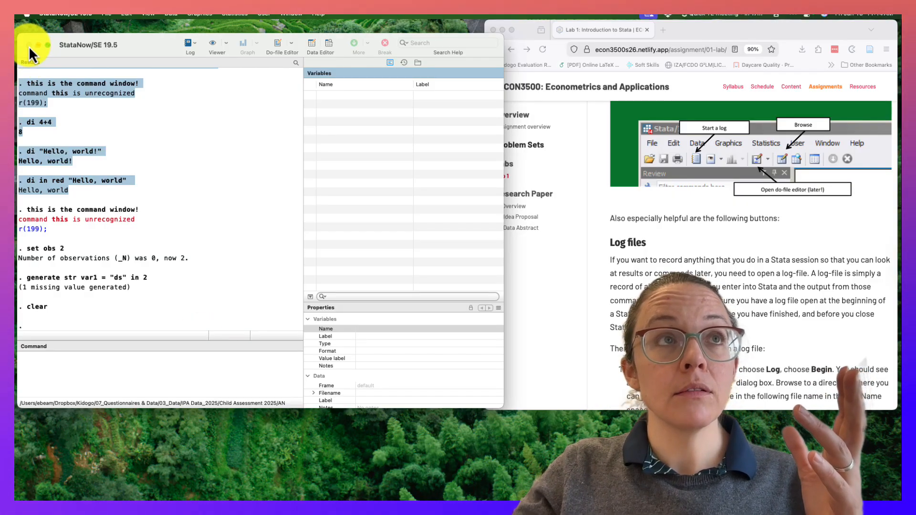
pyautogui.click(180, 125)
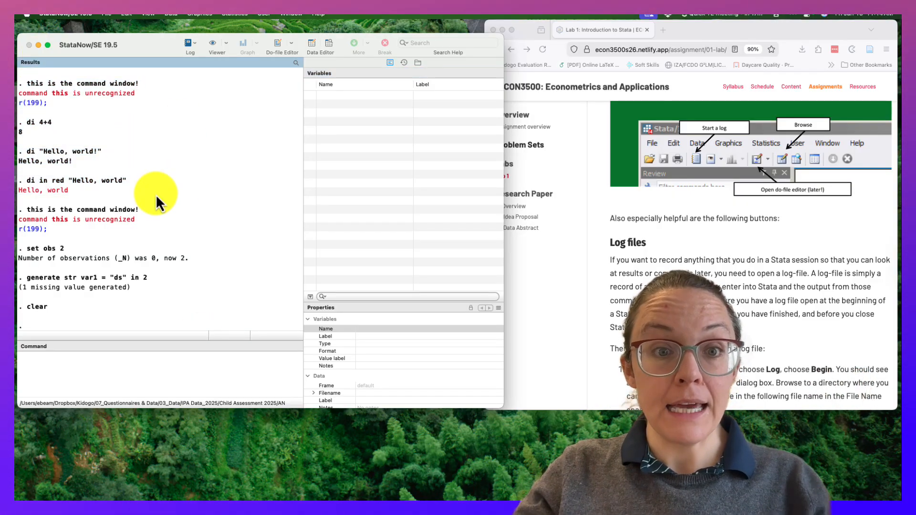
# - Quit Stata, relaunch StataSE, and check the new session's History and Variables lists
pyautogui.press('super+q')
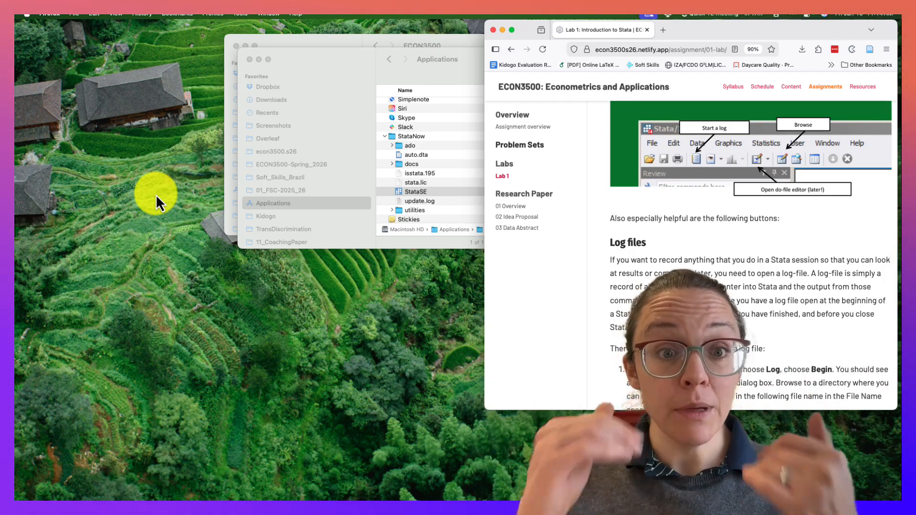
pyautogui.press('super+space')
pyautogui.write('s')
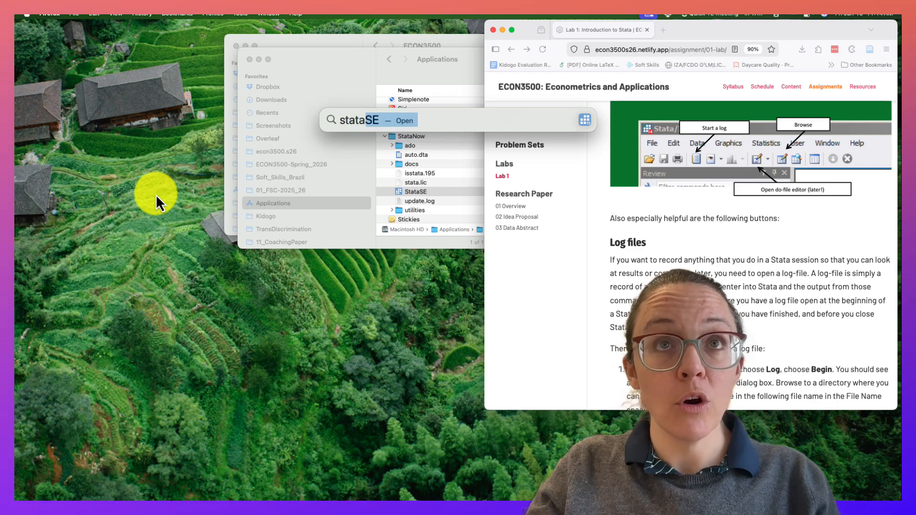
pyautogui.press('Return')
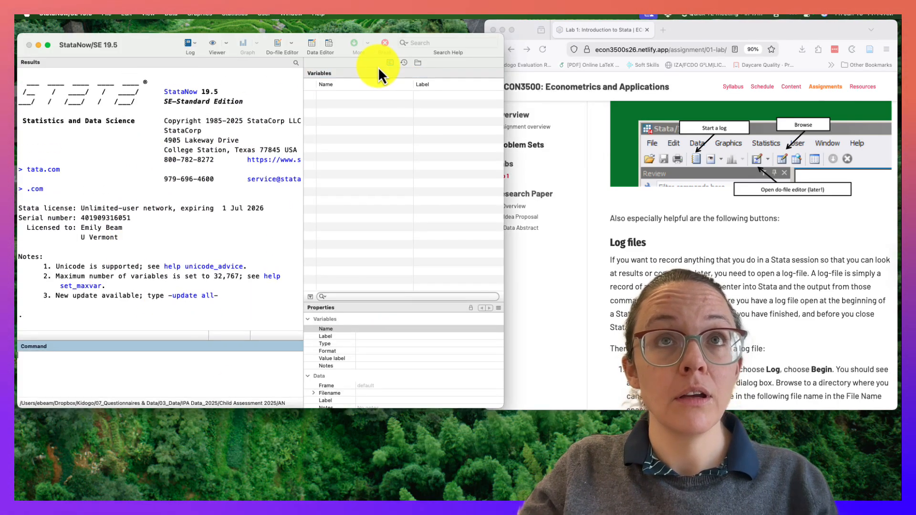
pyautogui.click(404, 62)
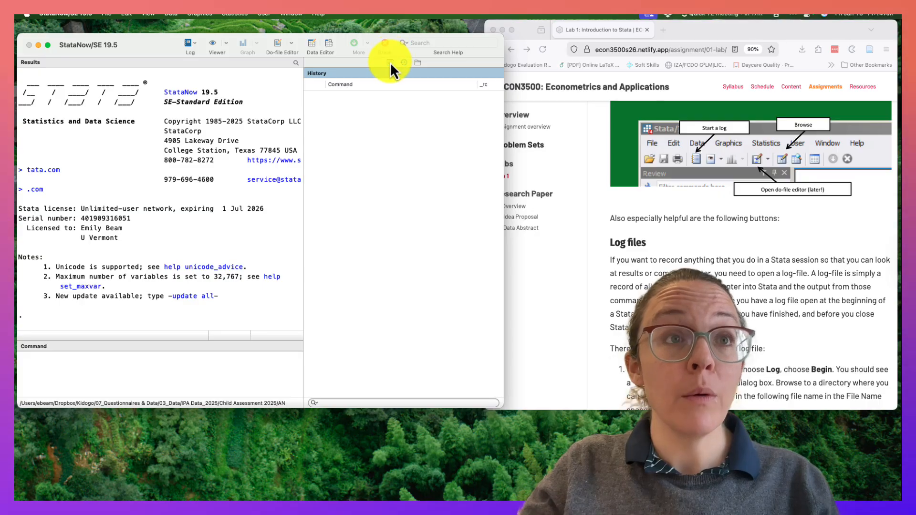
pyautogui.click(390, 62)
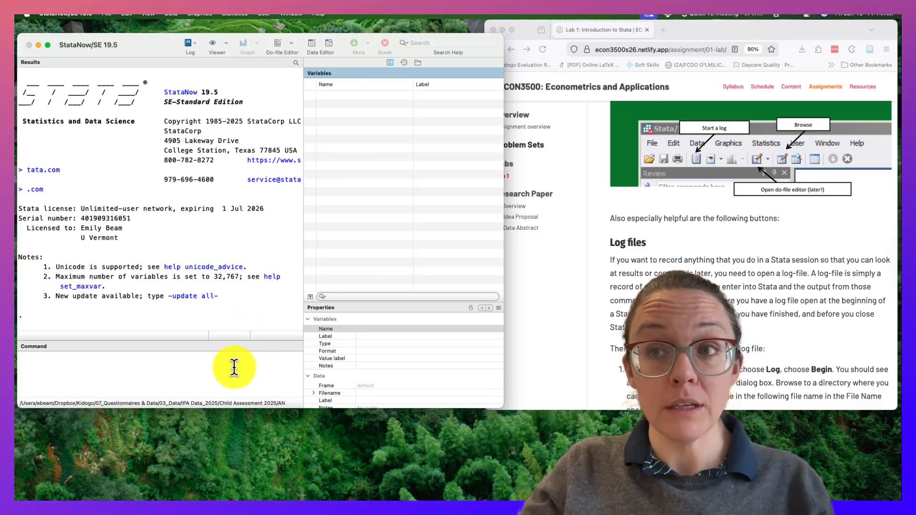
# - Begin a new log file named econ3500_lab1.log in the Dropbox folder
pyautogui.scroll(-10, 553, 365)
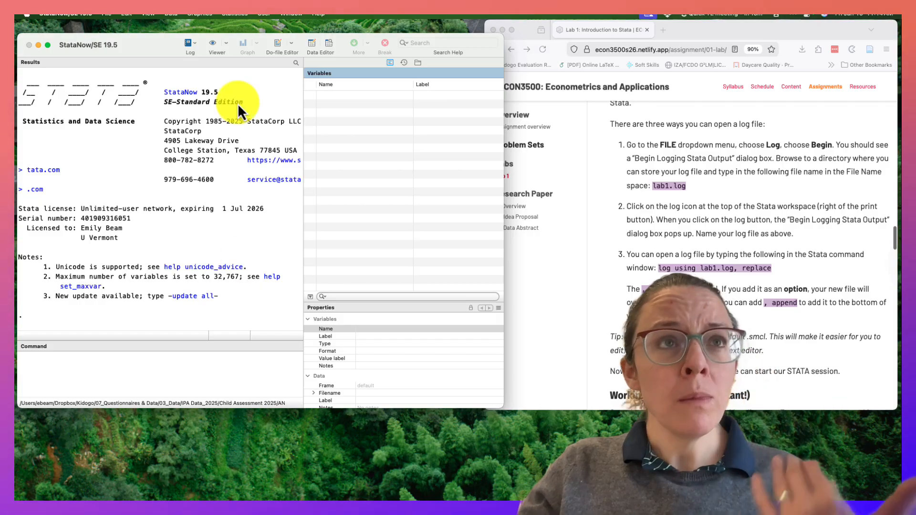
pyautogui.click(189, 44)
pyautogui.click(197, 61)
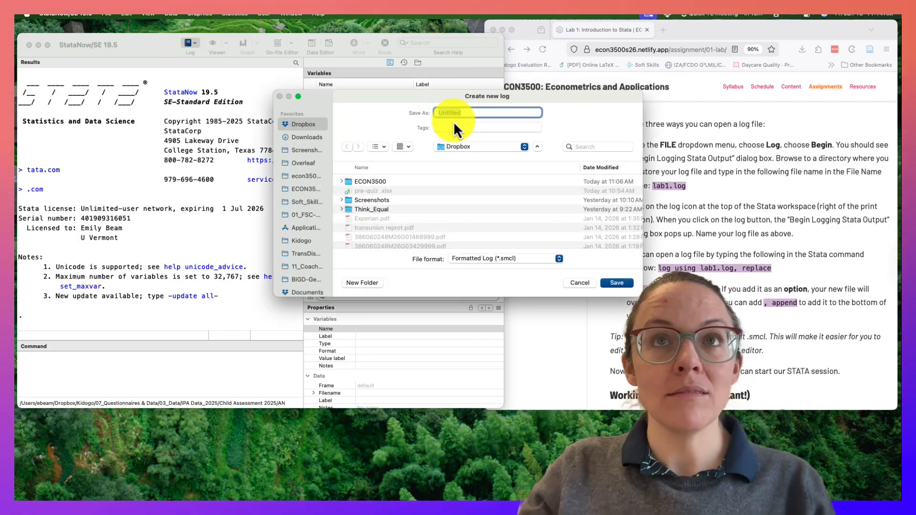
pyautogui.write('econ')
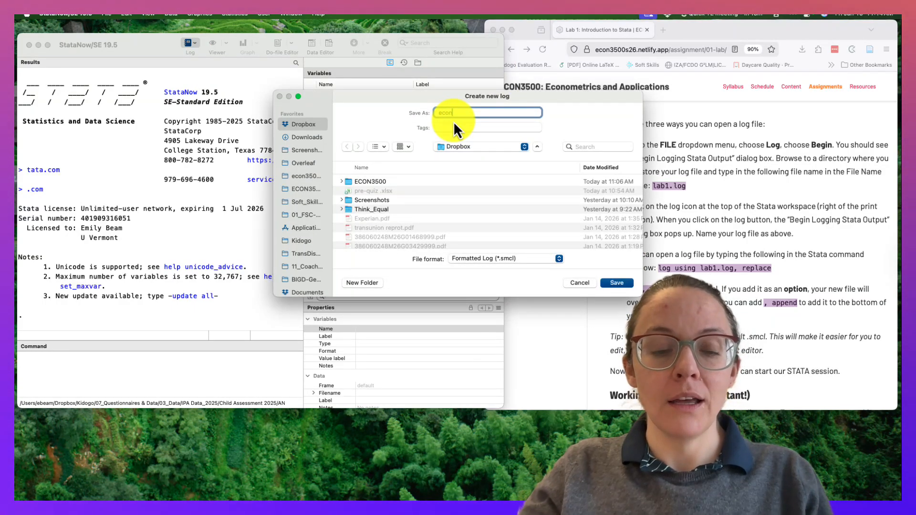
pyautogui.write('3500_lab1')
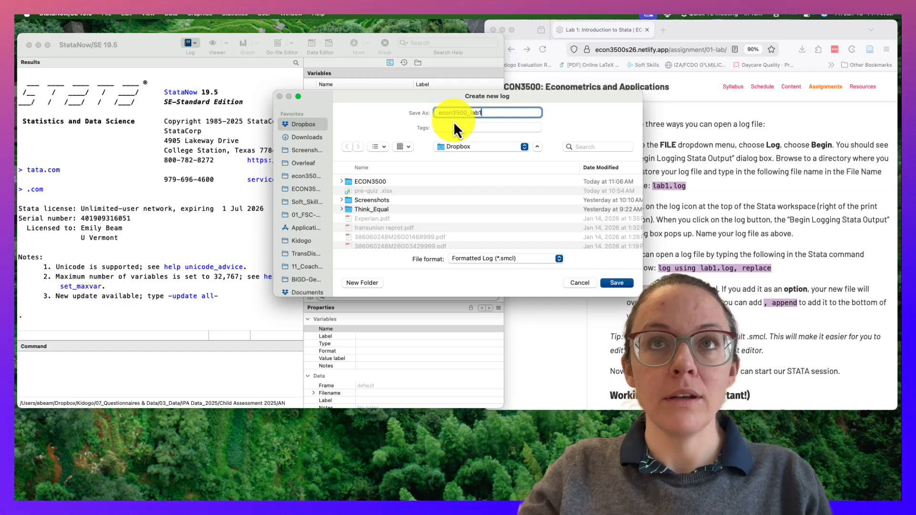
pyautogui.write('.')
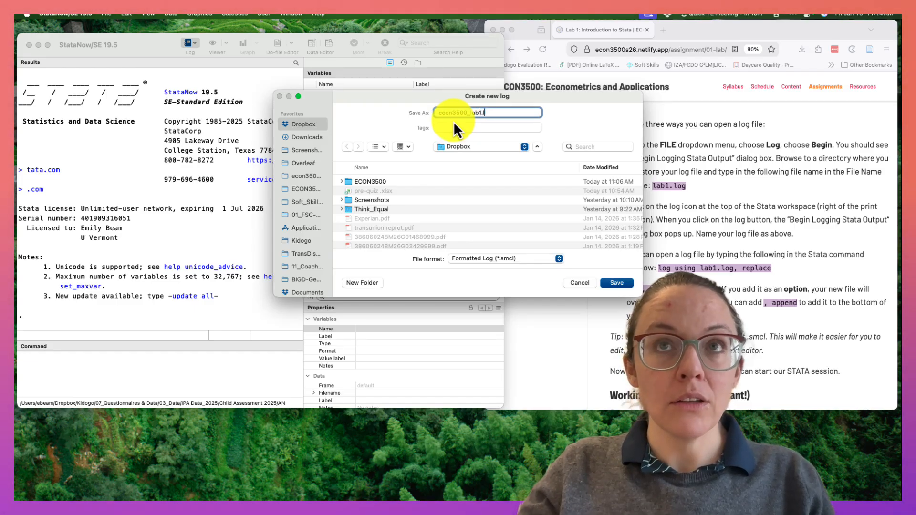
pyautogui.write('log')
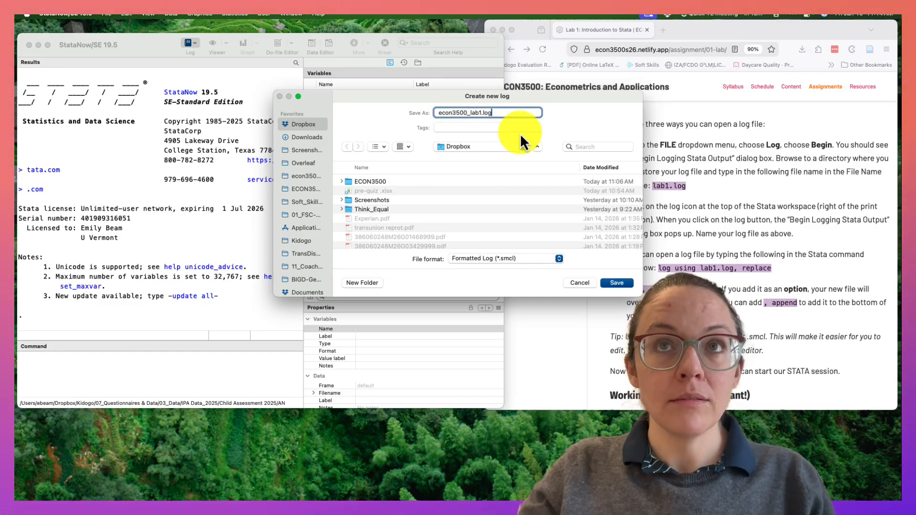
# - Set the new log's file format to Log (*.log) instead of Formatted Log (*.smcl) and save it
pyautogui.click(482, 259)
pyautogui.click(479, 271)
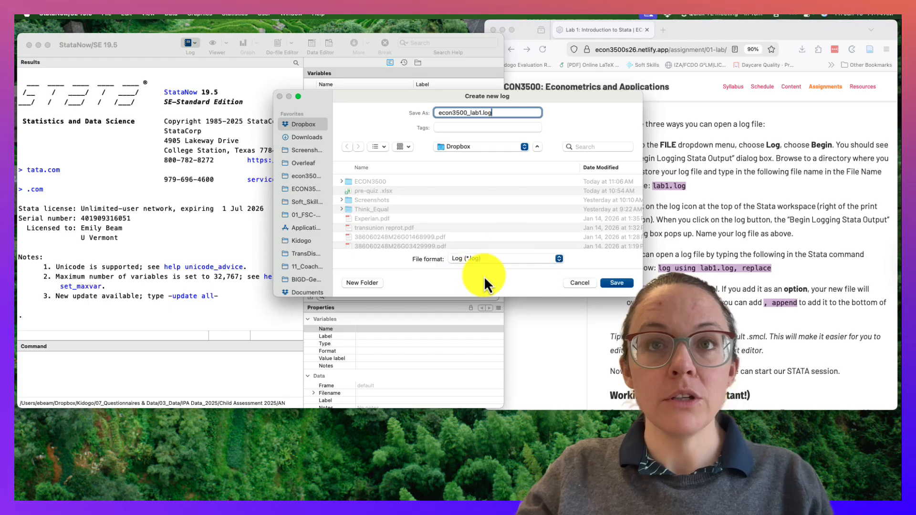
pyautogui.click(464, 262)
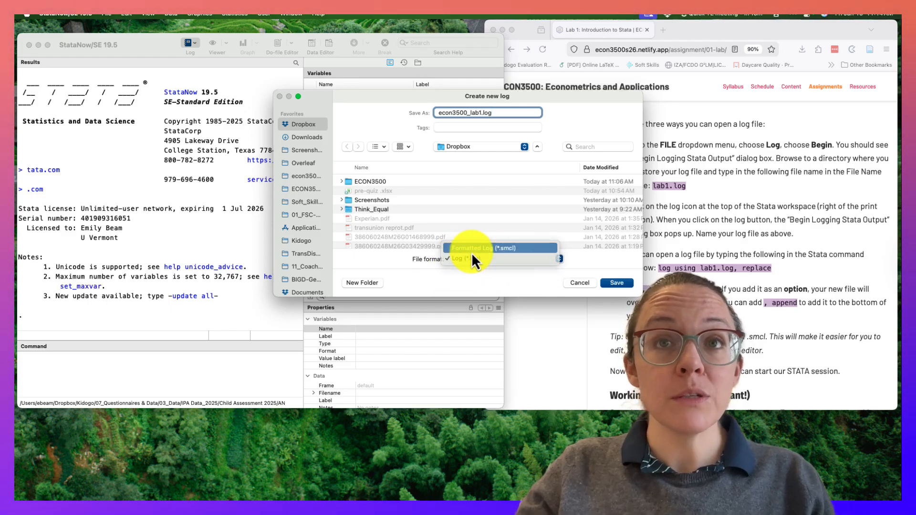
pyautogui.click(471, 252)
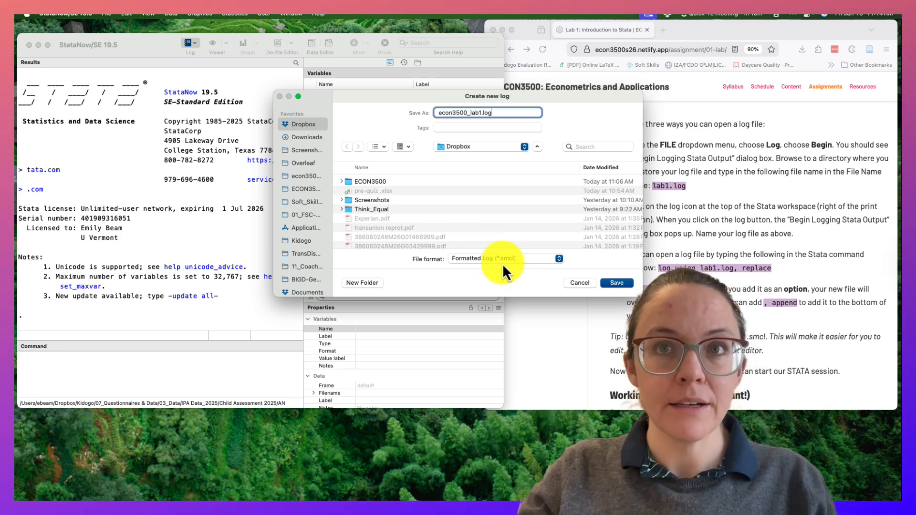
pyautogui.click(501, 260)
pyautogui.click(500, 269)
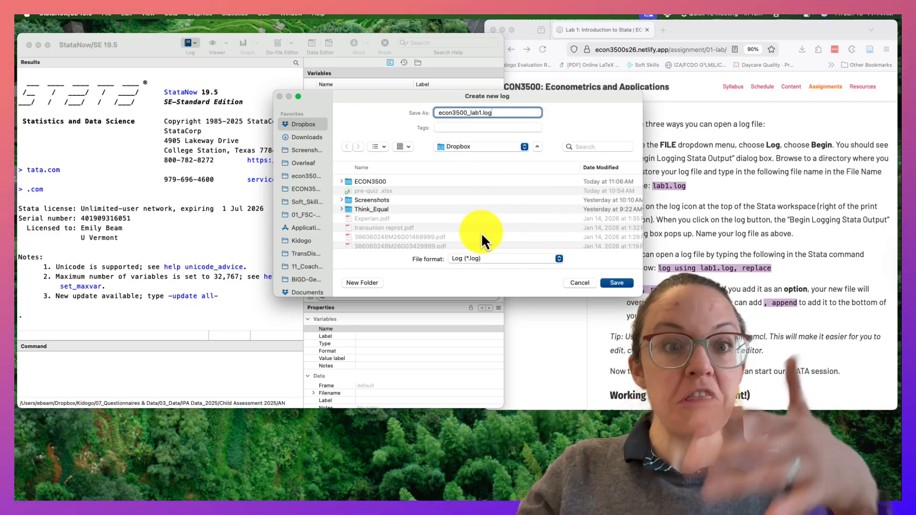
pyautogui.click(614, 284)
# - Examine the logged log using command in the results and the log options available while the log is open
pyautogui.moveTo(29, 258); pyautogui.dragTo(222, 260)
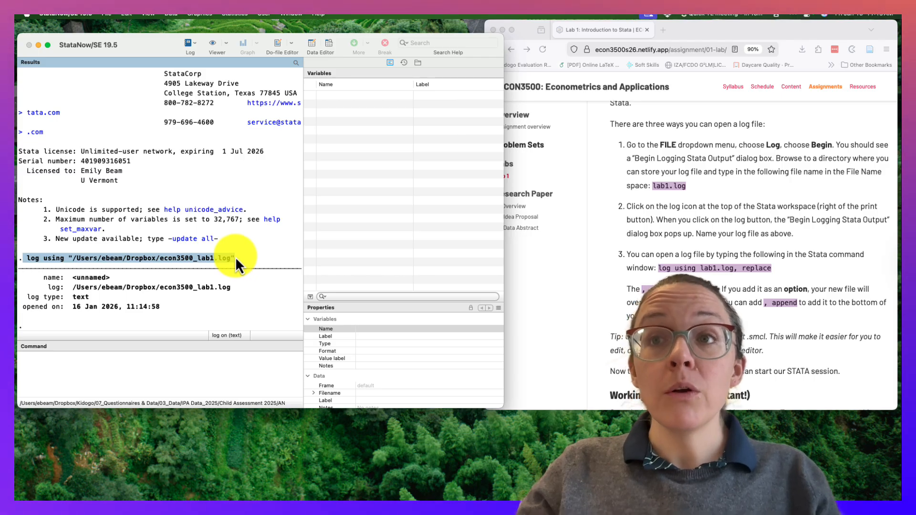
pyautogui.click(108, 11)
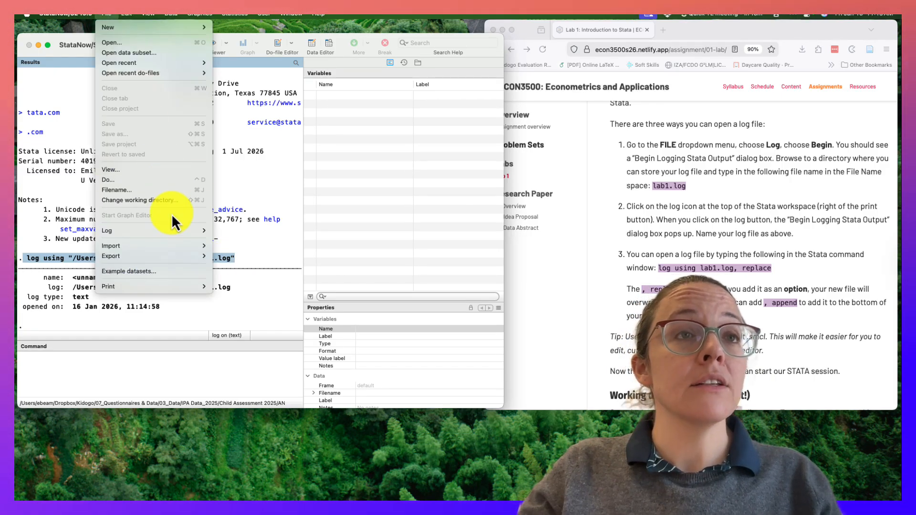
pyautogui.moveTo(172, 231)
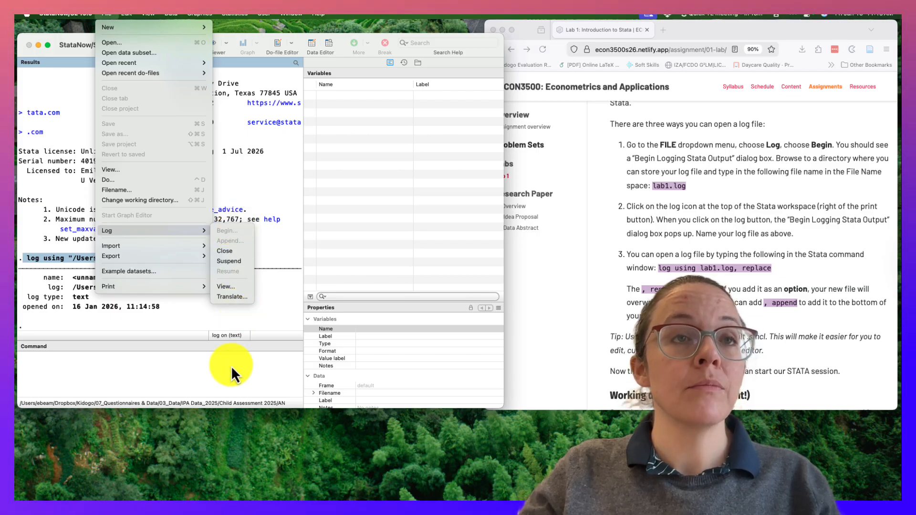
pyautogui.click(225, 384)
pyautogui.click(48, 267)
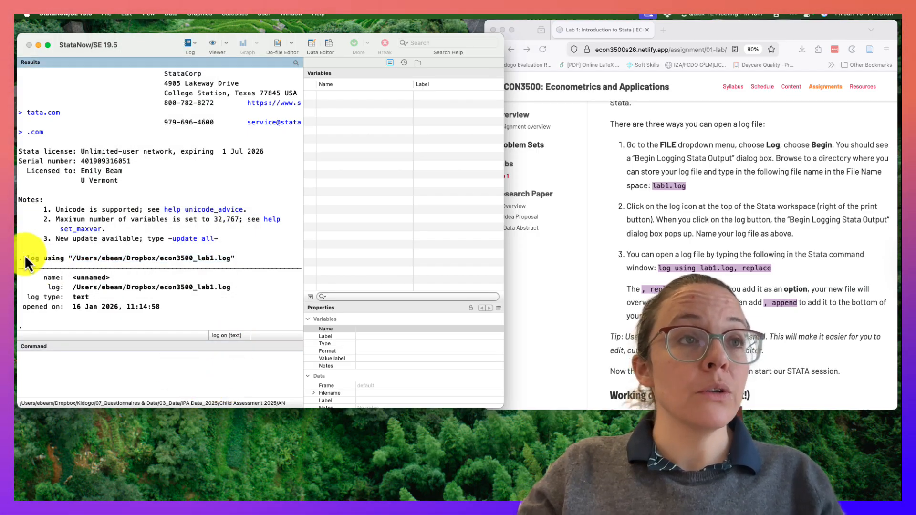
# - Close the open log with the command log close
pyautogui.click(82, 366)
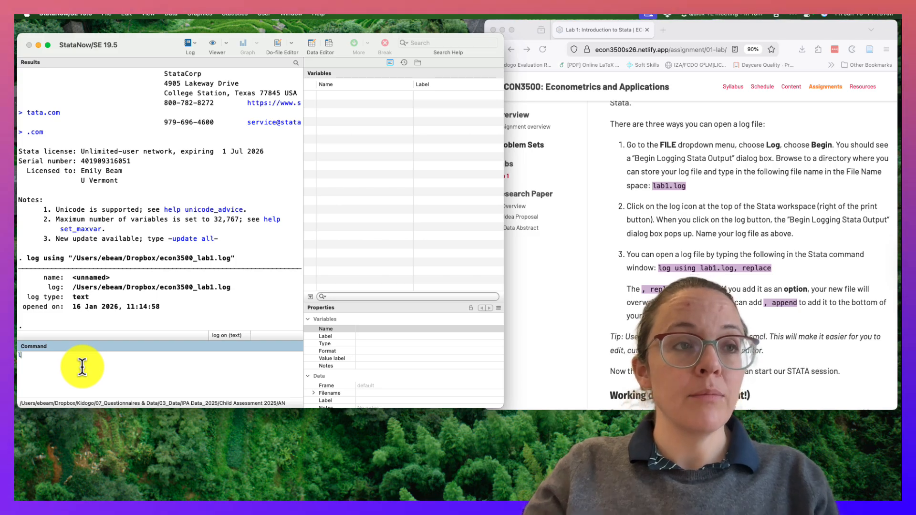
pyautogui.write('log close')
pyautogui.press('Return')
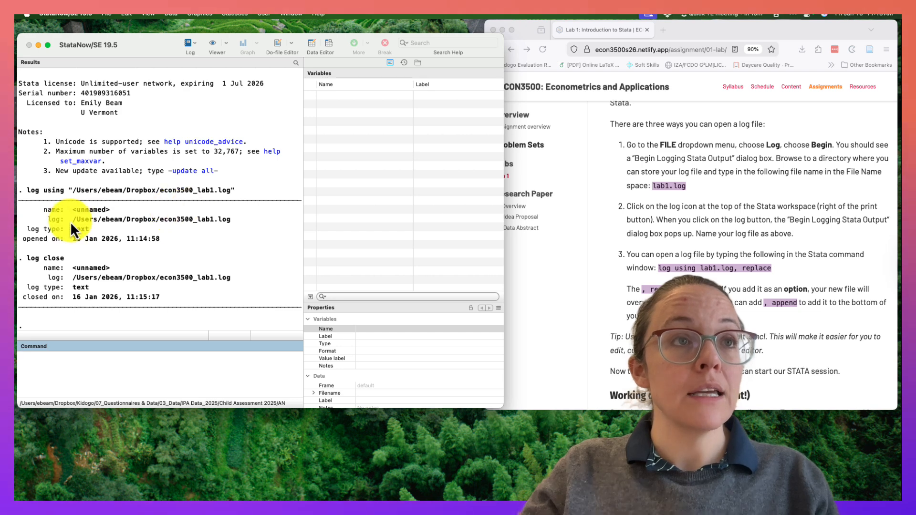
# - Note the log file's path in the results, switch to Finder, and open econ3500_lab1.log from the Dropbox folder
pyautogui.moveTo(70, 221); pyautogui.dragTo(224, 220)
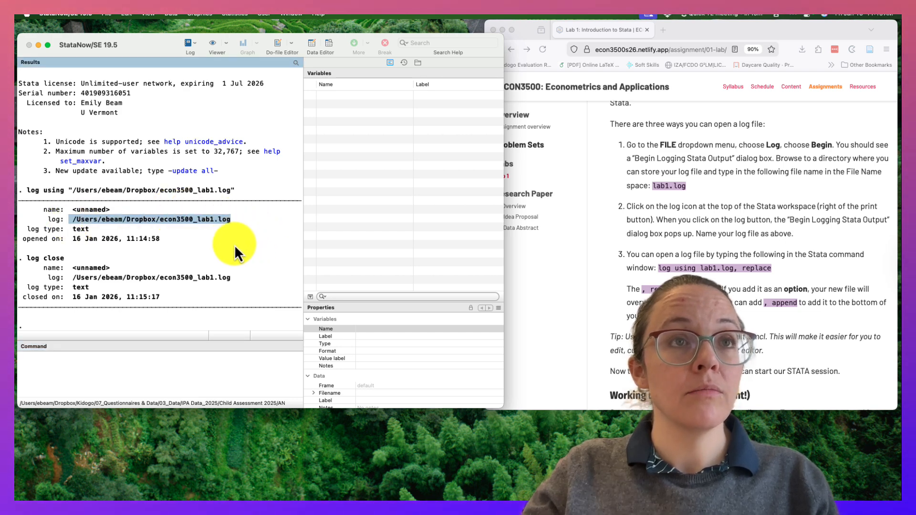
pyautogui.press('super+space')
pyautogui.write('finder')
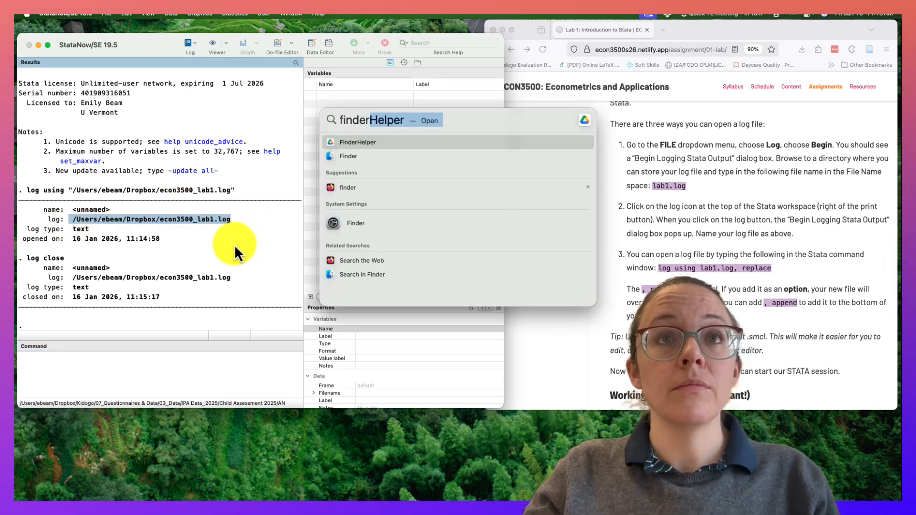
pyautogui.press('Down')
pyautogui.press('Return')
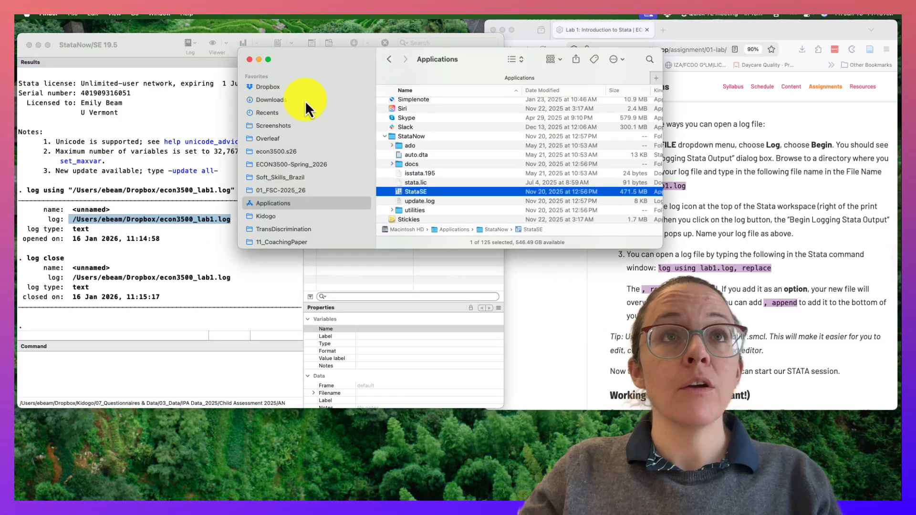
pyautogui.click(264, 87)
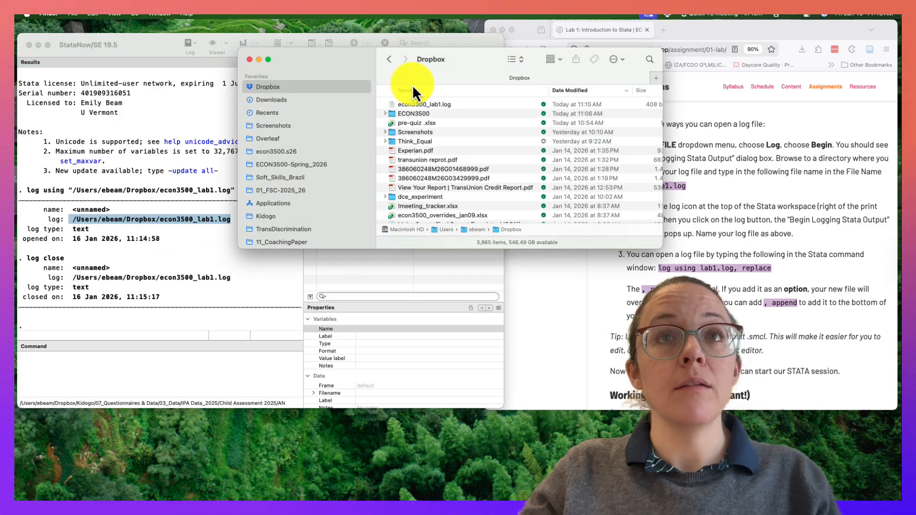
pyautogui.doubleClick(408, 104)
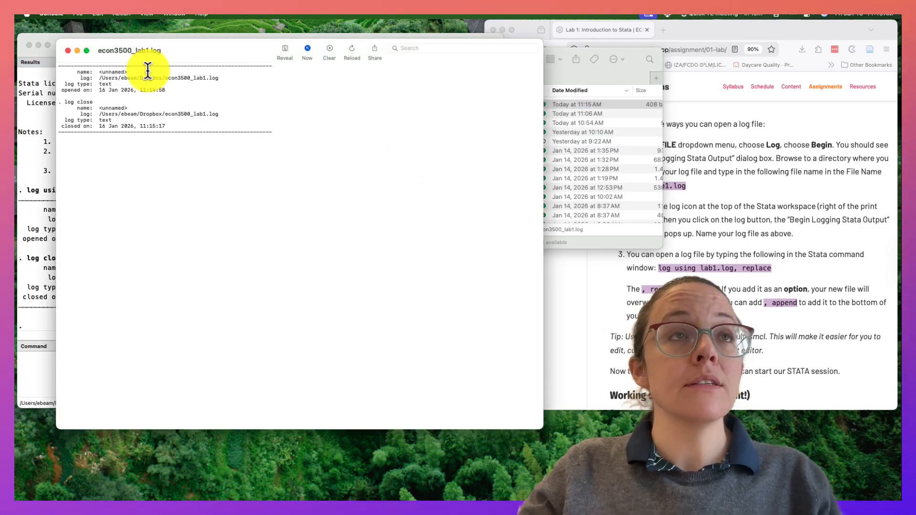
# - Review the opening entry recorded in econ3500_lab1.log, close the file, and return to Stata
pyautogui.moveTo(86, 73); pyautogui.dragTo(158, 93)
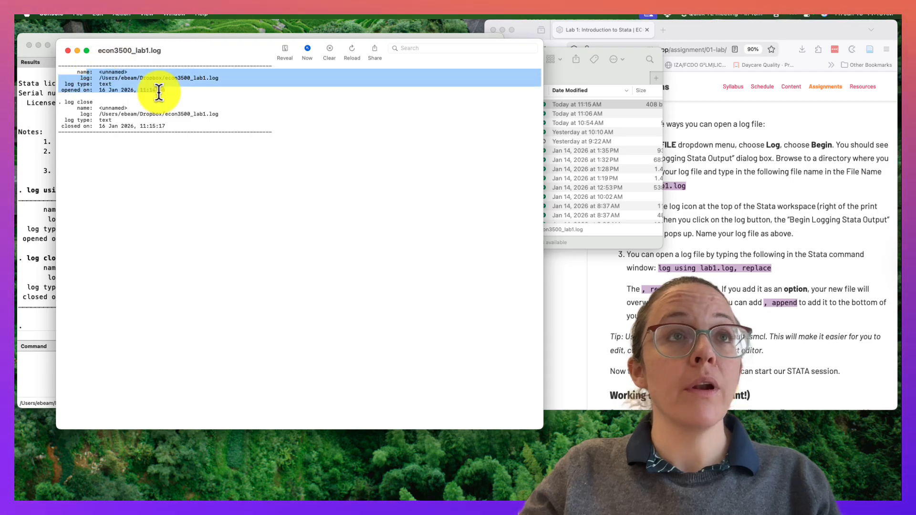
pyautogui.click(170, 137)
pyautogui.click(68, 52)
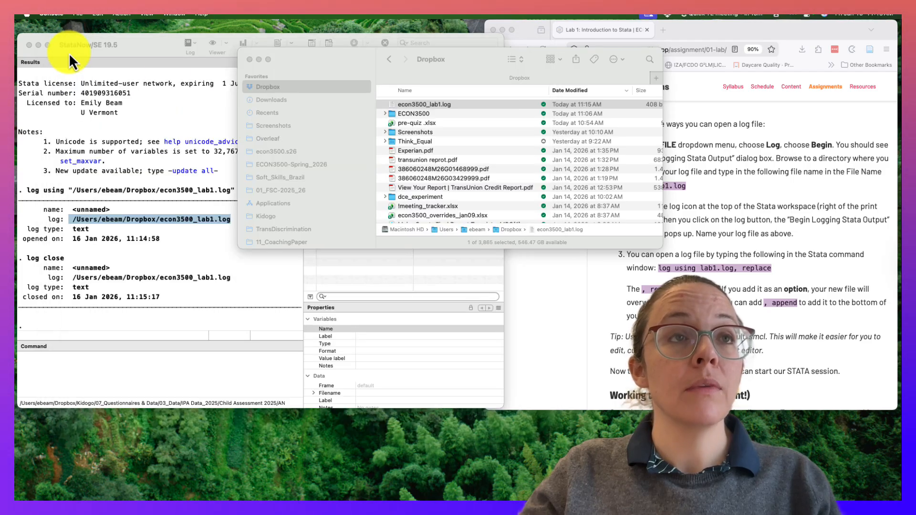
pyautogui.click(69, 53)
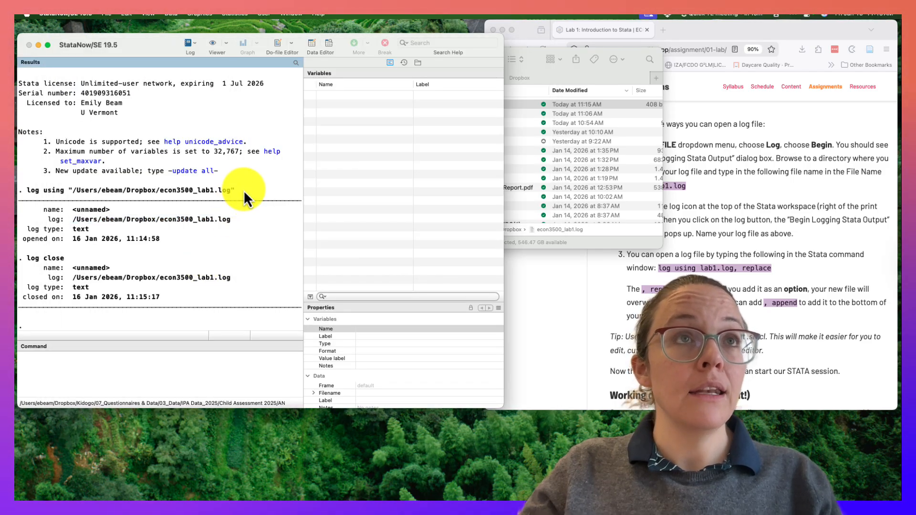
# - Copy the log using command for econ3500_lab1.log from the results into the command line and begin adding an option after it
pyautogui.click(194, 42)
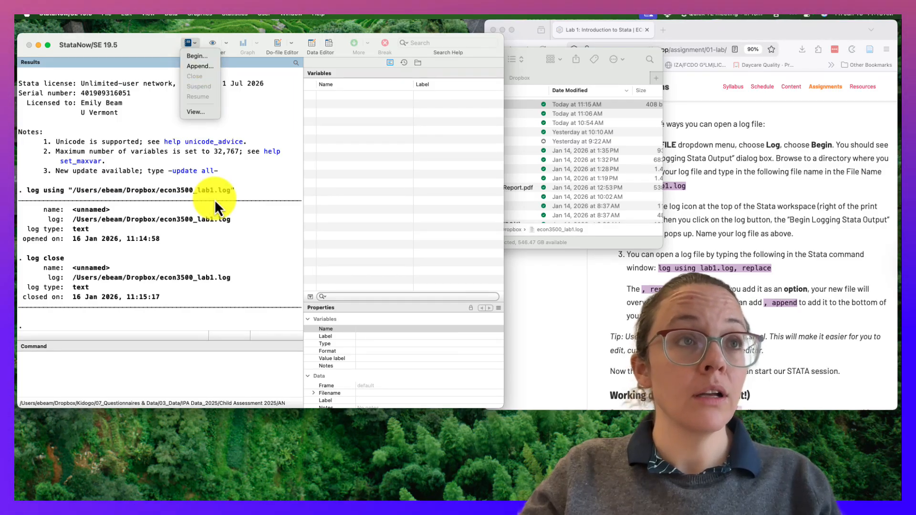
pyautogui.click(229, 197)
pyautogui.moveTo(241, 191); pyautogui.dragTo(21, 191)
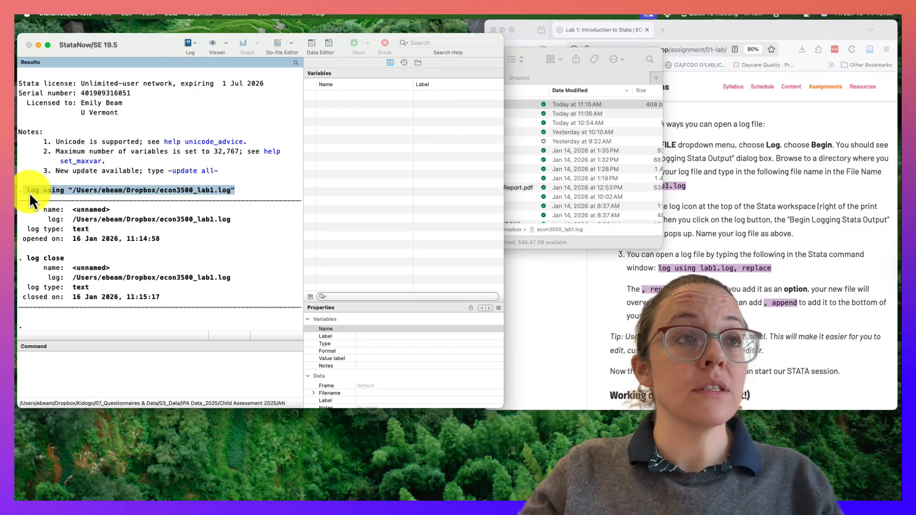
pyautogui.rightClick(35, 191)
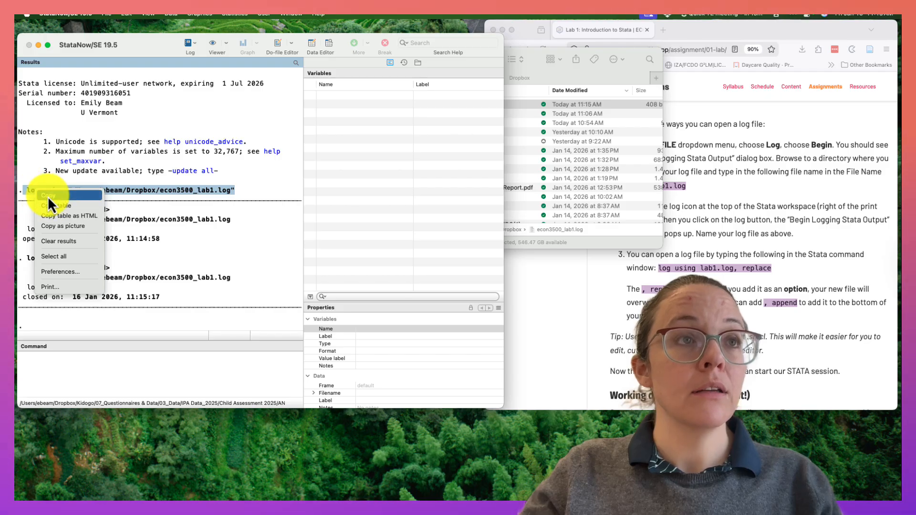
pyautogui.click(48, 196)
pyautogui.click(94, 367)
pyautogui.press('super+v')
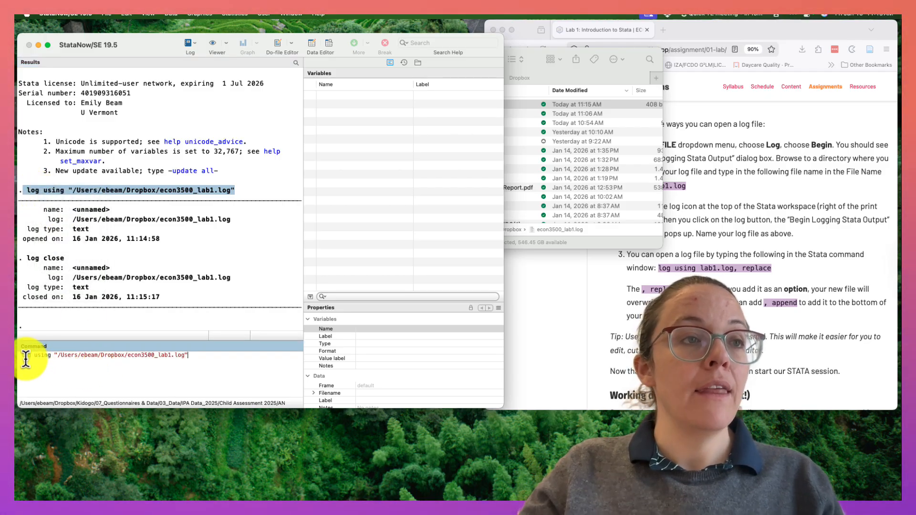
pyautogui.press('Delete')
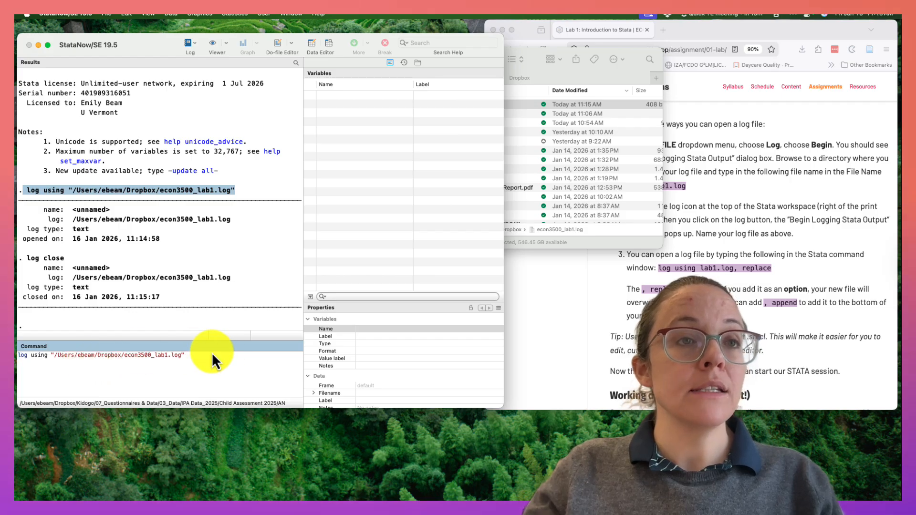
pyautogui.write(', replace')
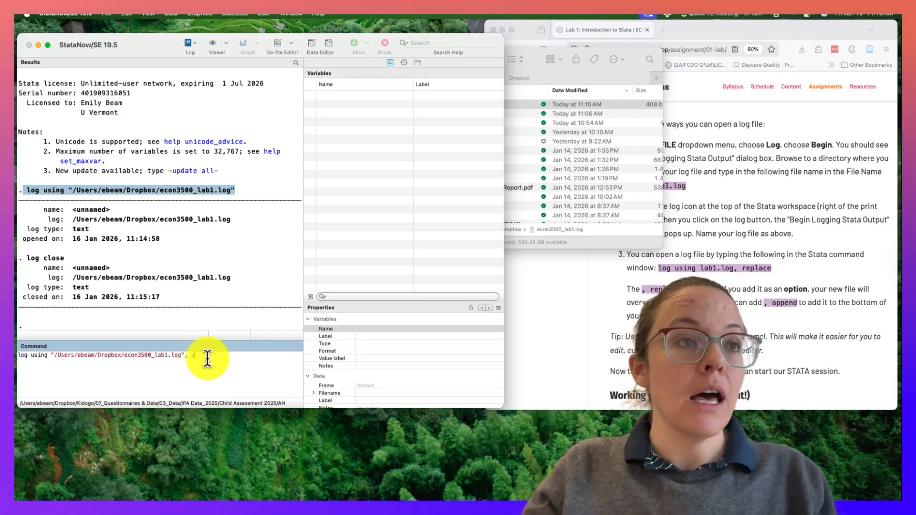
# - Check the log options again and clear the drafted log using command from the command line
pyautogui.moveTo(207, 357); pyautogui.dragTo(14, 349)
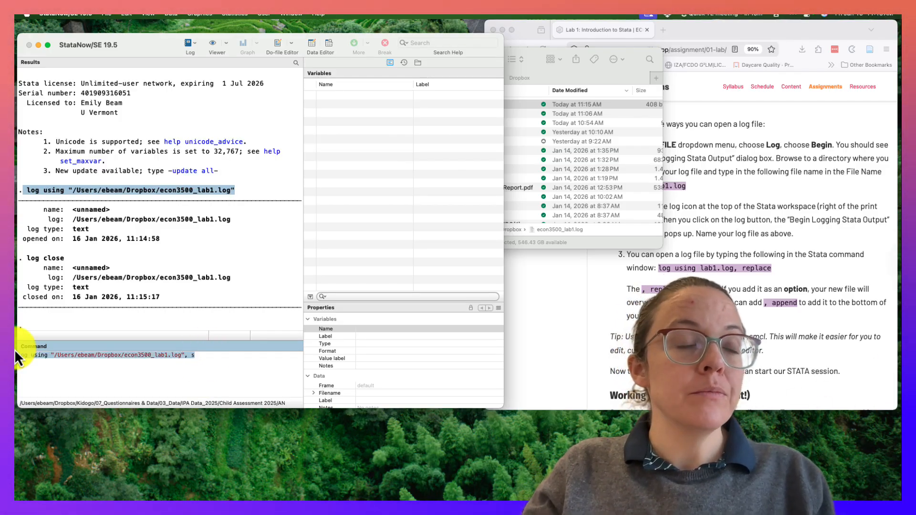
pyautogui.click(196, 44)
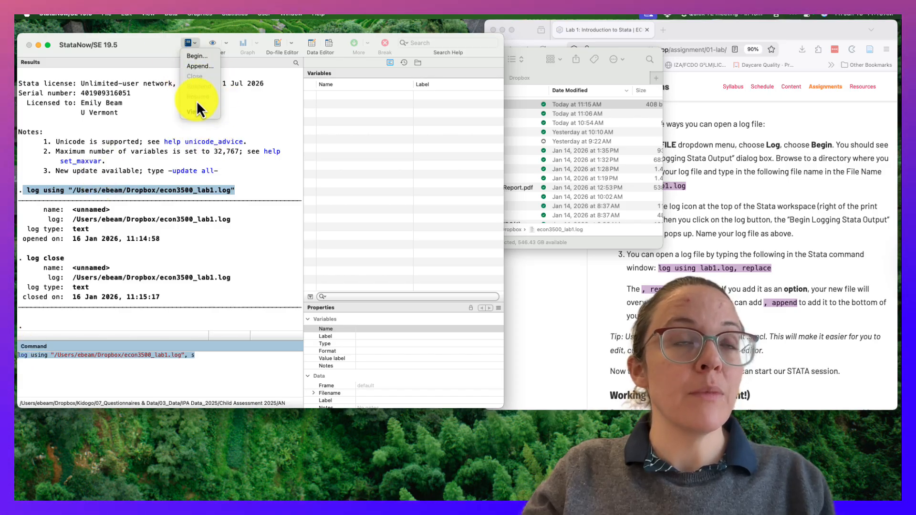
pyautogui.click(204, 375)
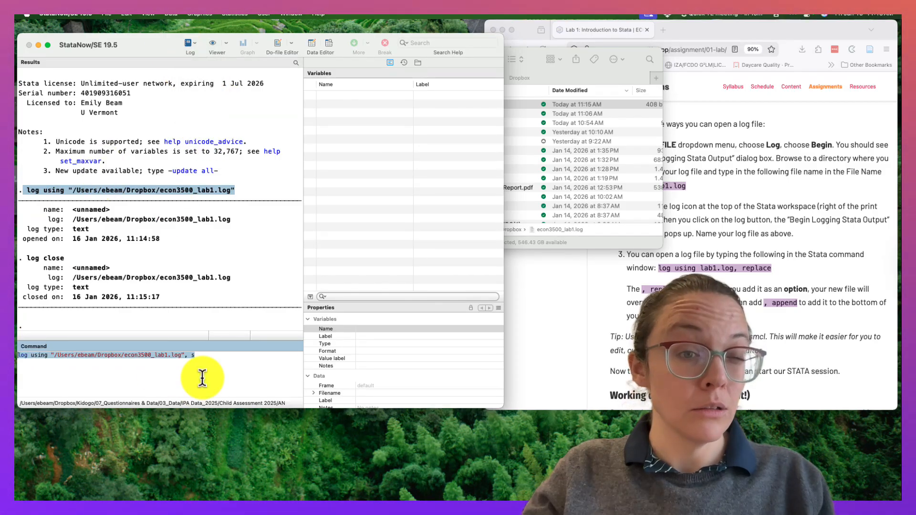
pyautogui.click(233, 367)
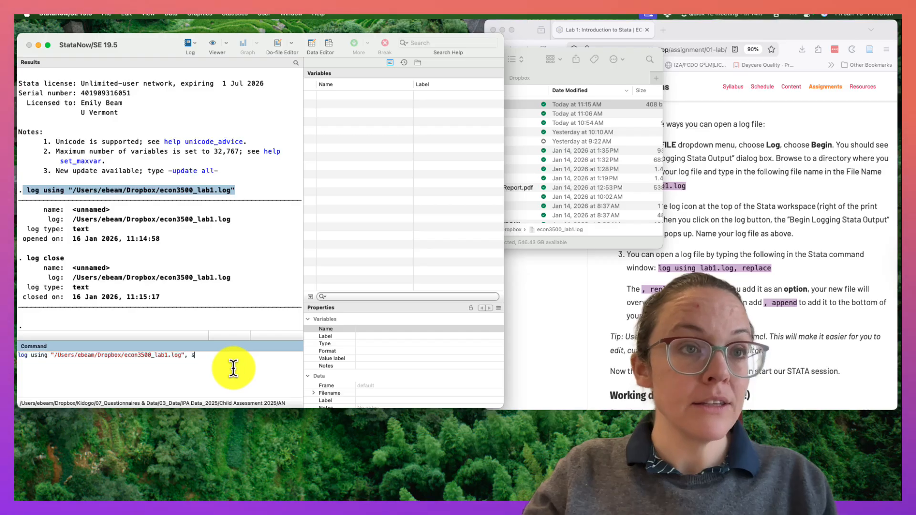
pyautogui.tripleClick(184, 357)
pyautogui.press('BackSpace')
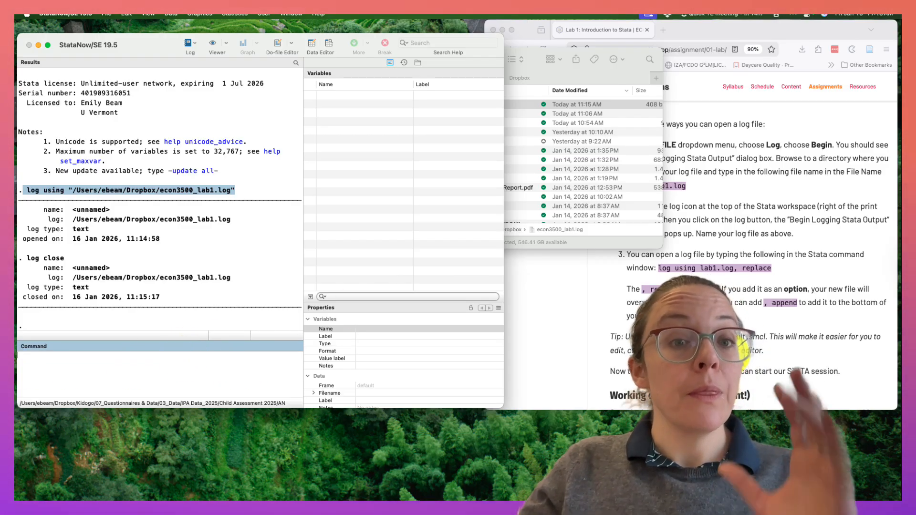
# - View the working directories section of the lab instructions and re-examine the log using line in the results
pyautogui.scroll(-10, 736, 367)
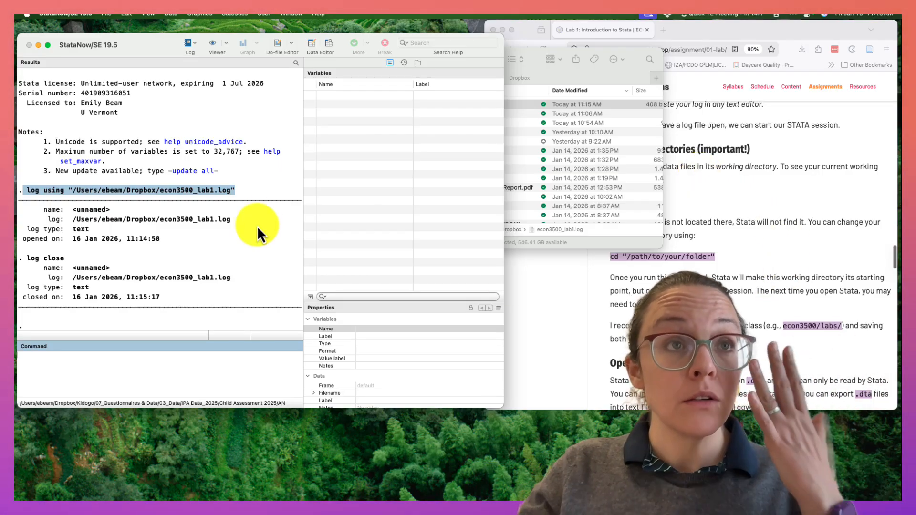
pyautogui.click(259, 219)
pyautogui.moveTo(29, 190); pyautogui.dragTo(278, 192)
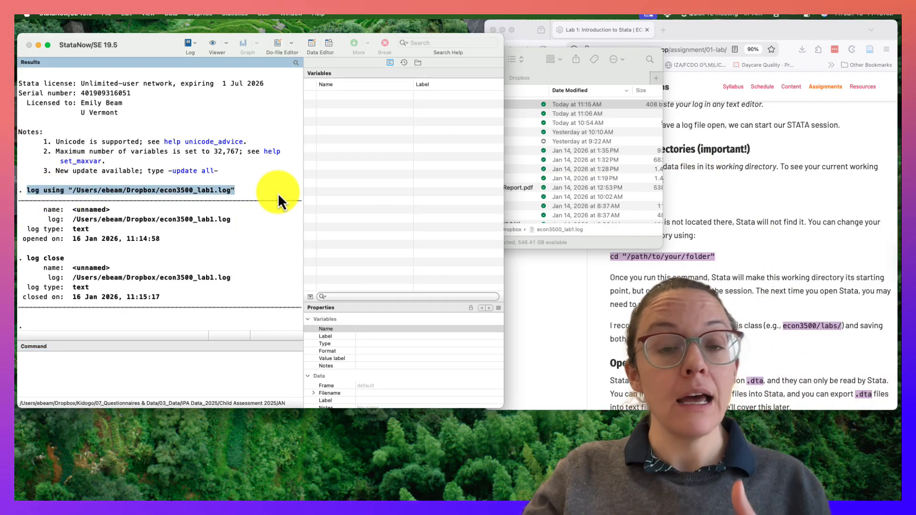
pyautogui.click(159, 196)
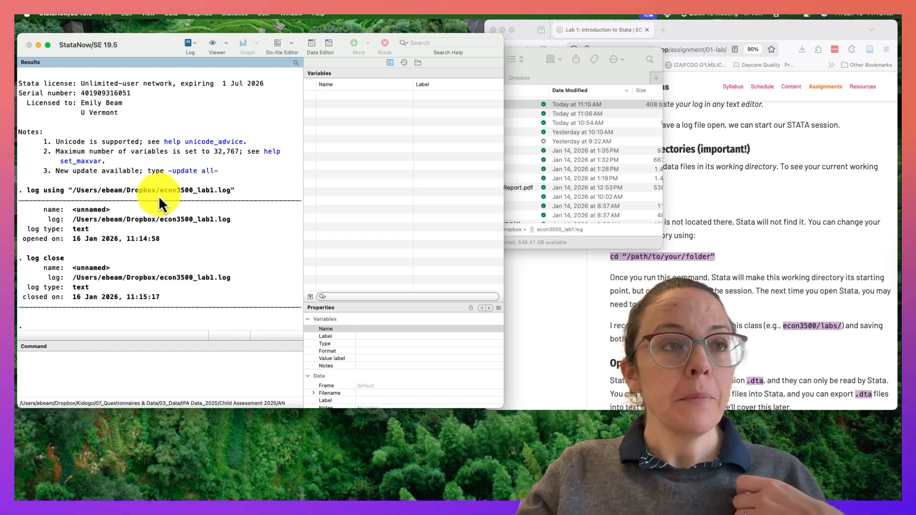
# - Start a new log without specifying a folder by running log using econ3500_testlog.log
pyautogui.click(134, 377)
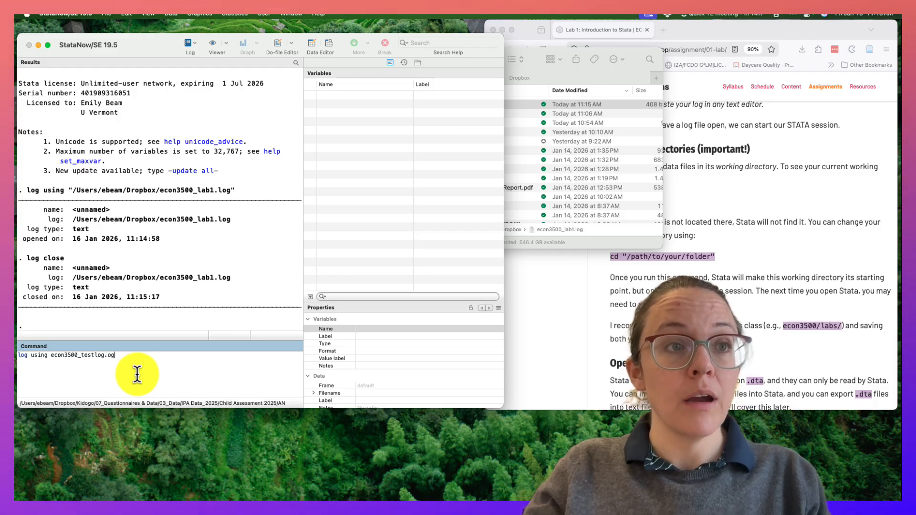
pyautogui.write('og')
pyautogui.press('Return')
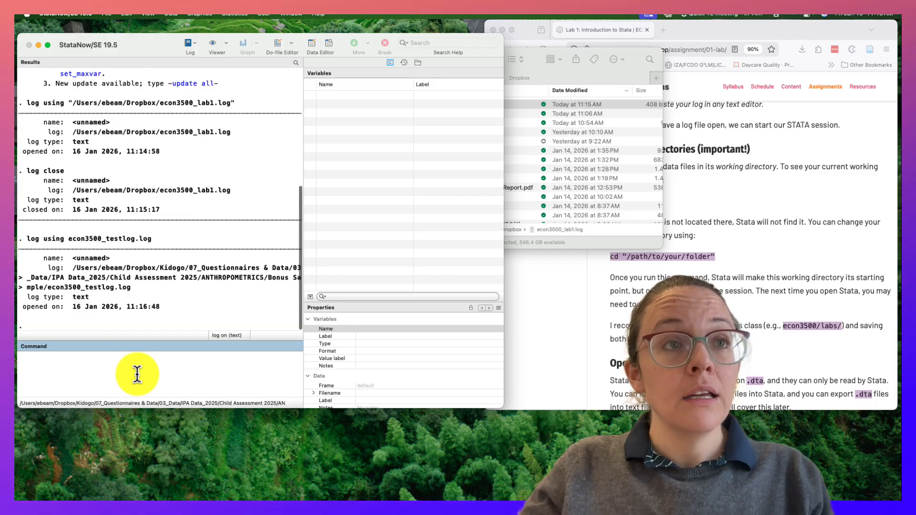
# - Compare the save paths of the lab1 and testlog logs in the results, checking the Dropbox folder in Finder
pyautogui.click(142, 243)
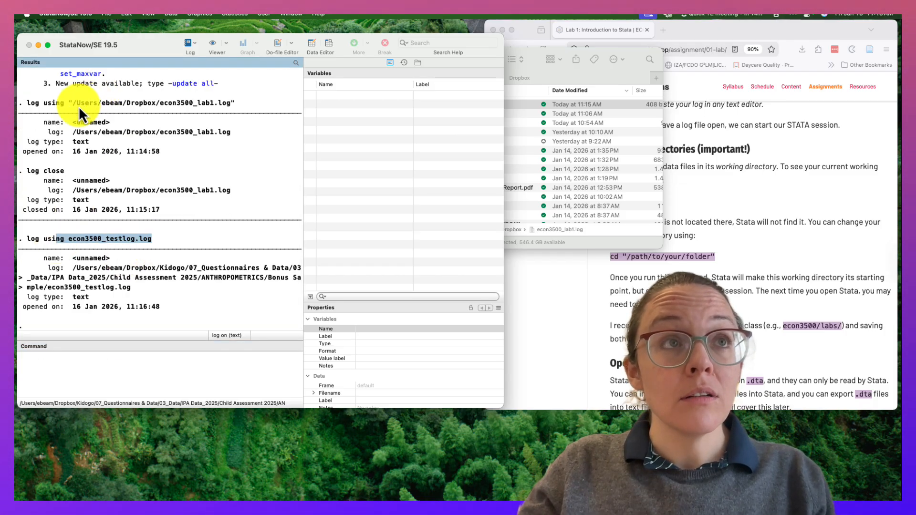
pyautogui.moveTo(69, 103); pyautogui.dragTo(150, 105)
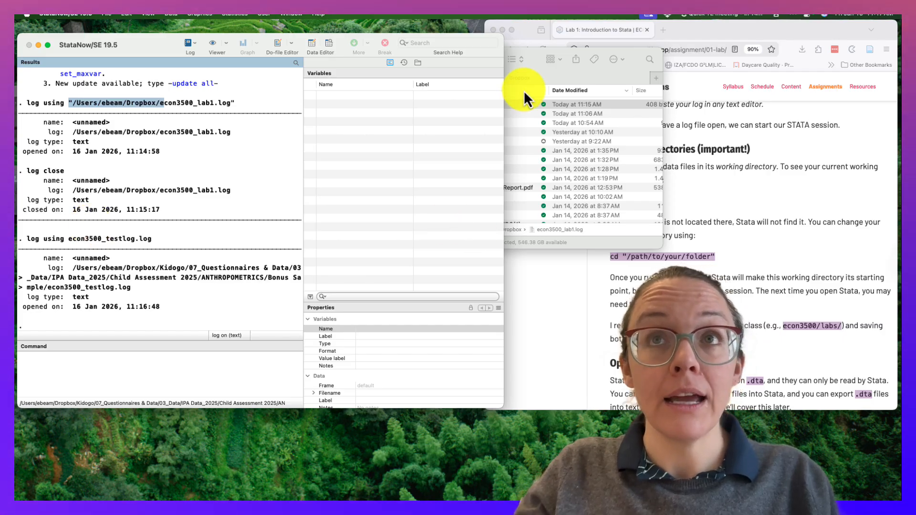
pyautogui.click(533, 62)
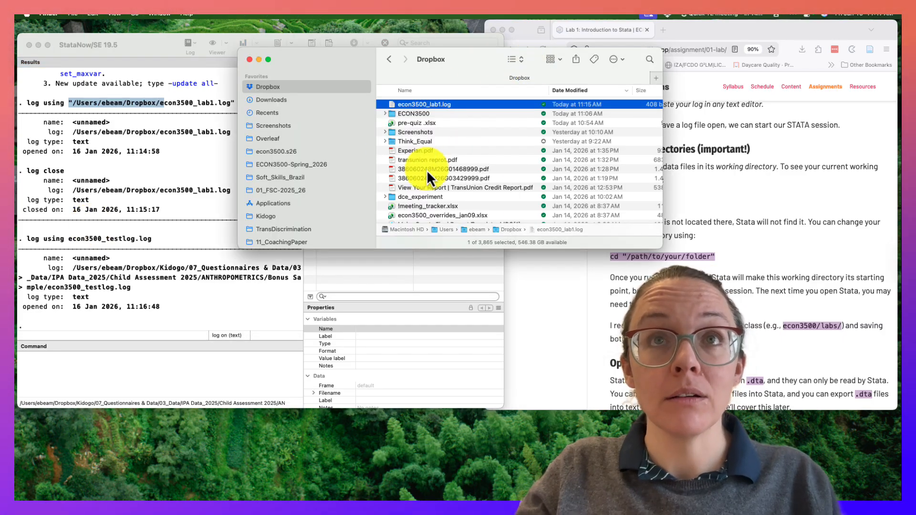
pyautogui.click(195, 365)
pyautogui.moveTo(140, 289); pyautogui.dragTo(18, 268)
pyautogui.click(135, 293)
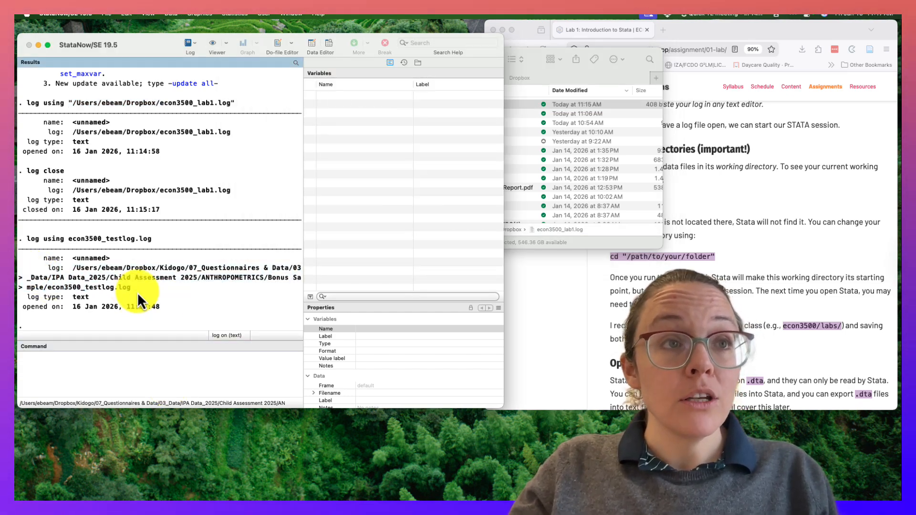
pyautogui.moveTo(137, 292); pyautogui.dragTo(15, 273)
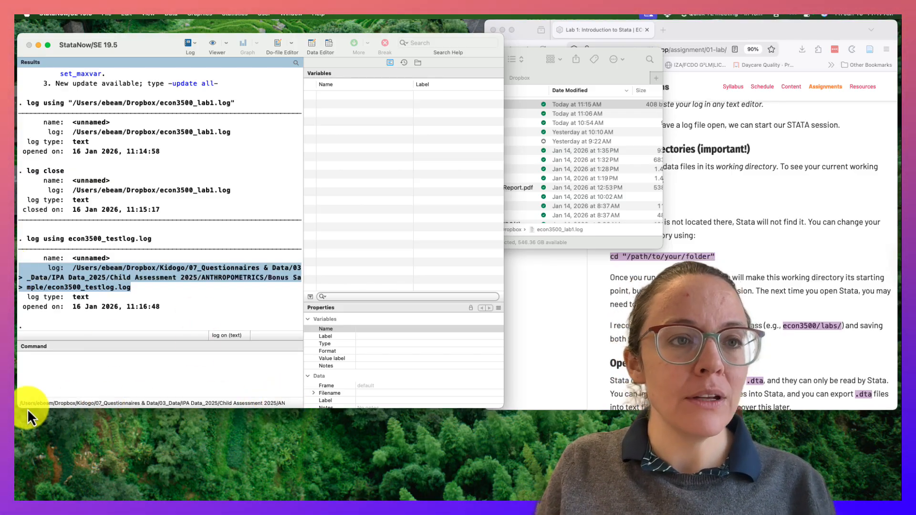
# - Print the current working directory in the results by running pwd
pyautogui.click(87, 360)
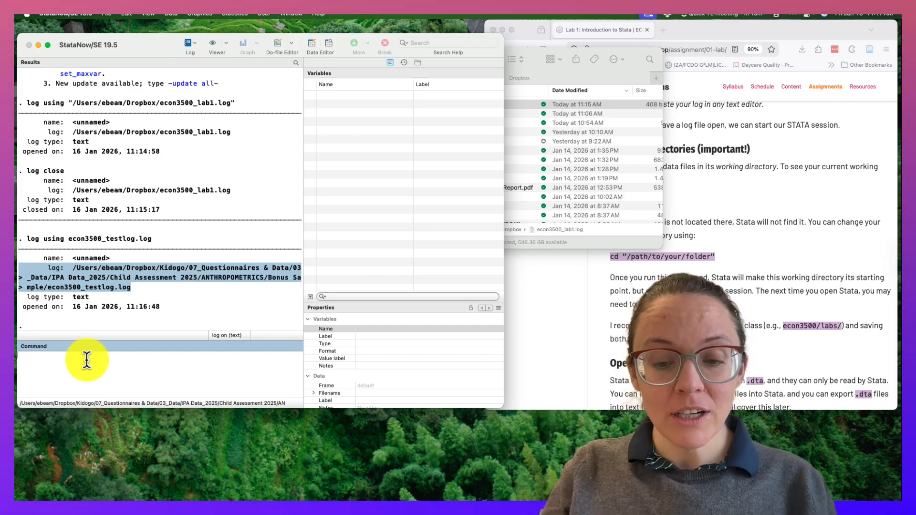
pyautogui.write('pwd')
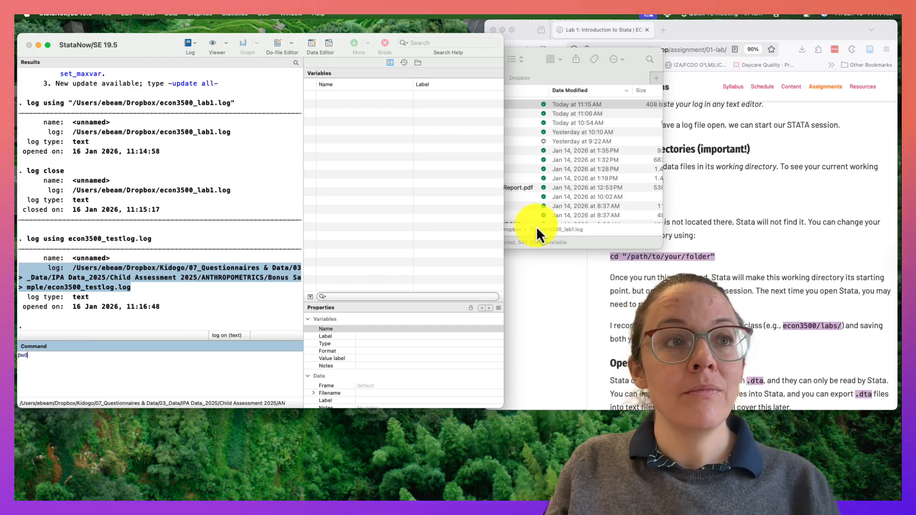
pyautogui.press('Return')
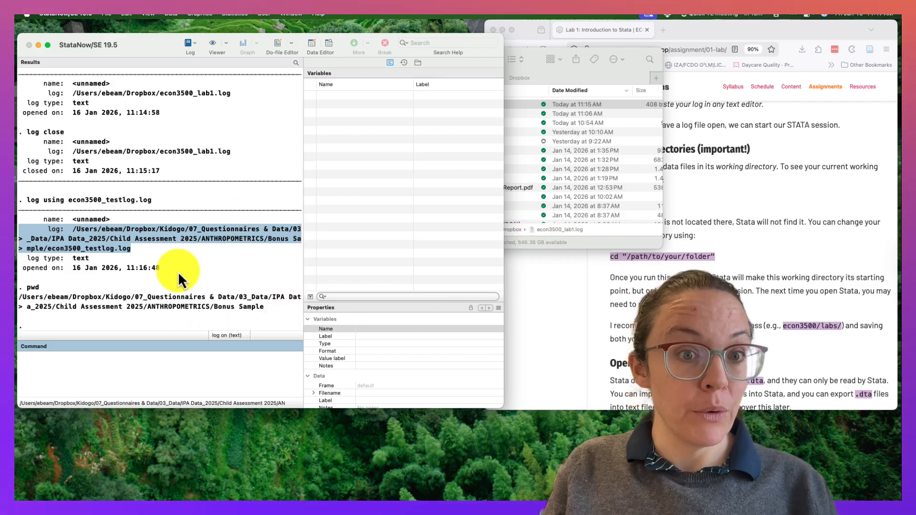
# - Switch to Finder and open the Lab folder inside Dropbox's ECON3500 folder
pyautogui.click(532, 65)
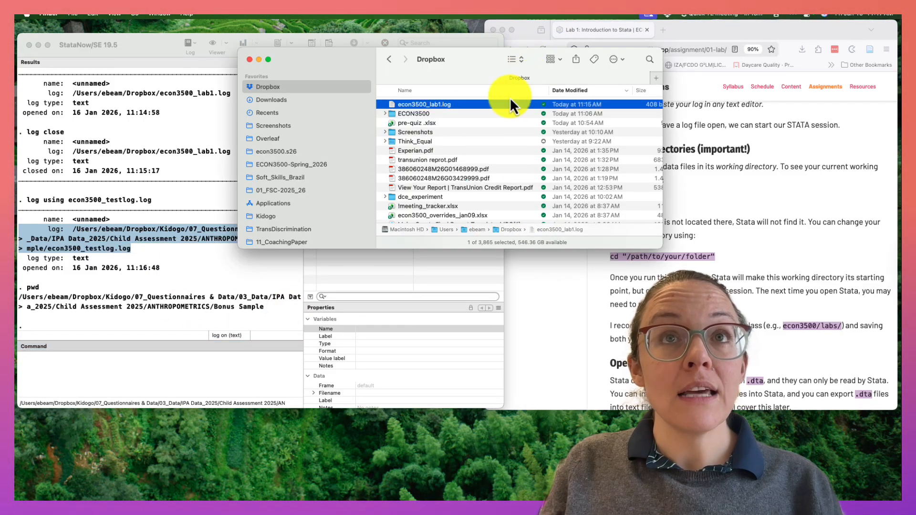
pyautogui.click(422, 117)
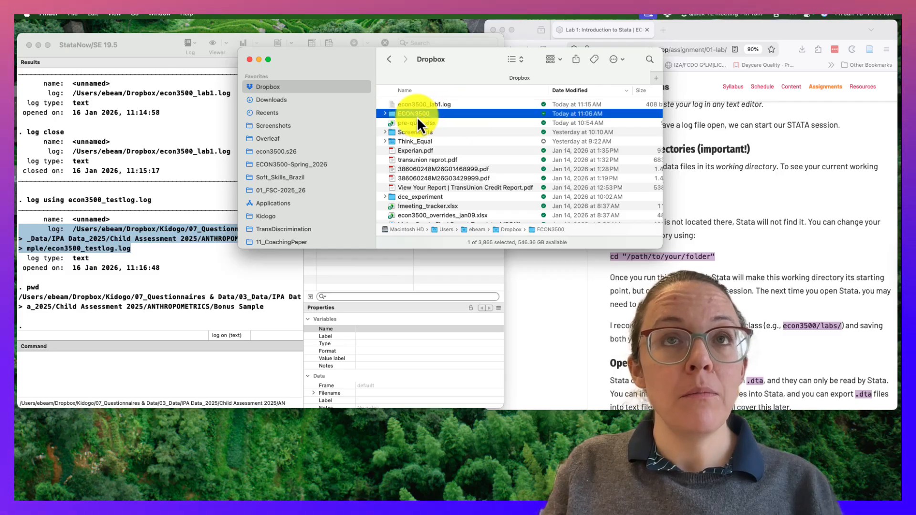
pyautogui.doubleClick(406, 115)
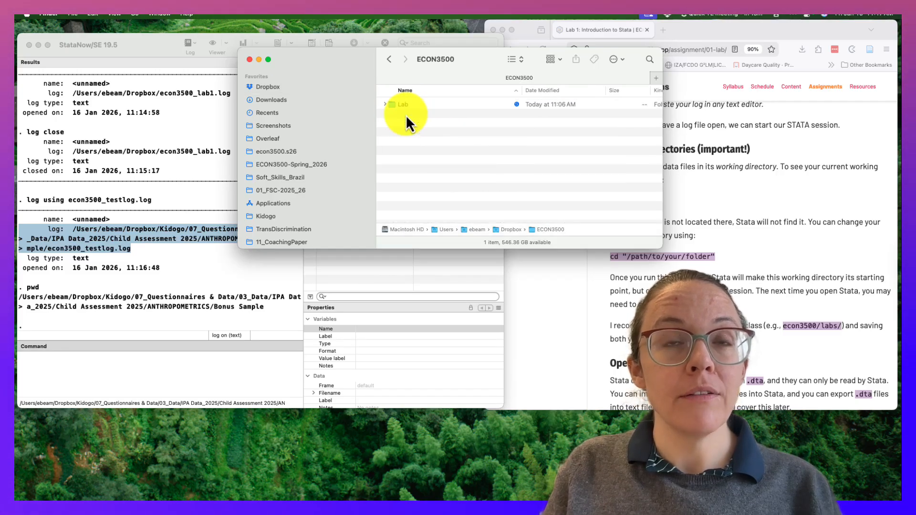
pyautogui.doubleClick(404, 106)
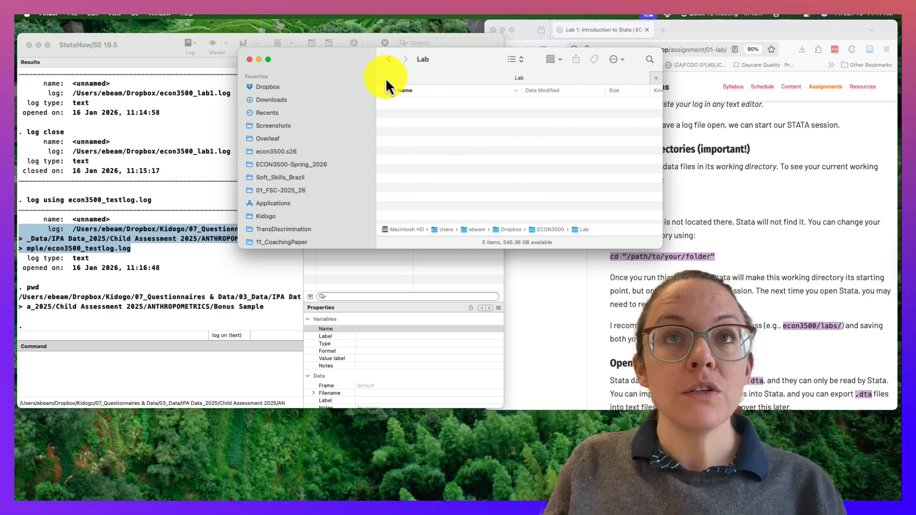
# - Back in Stata, try to change the working directory with cd and the quoted full path to Dropbox/ECON3500/Labs
pyautogui.click(244, 372)
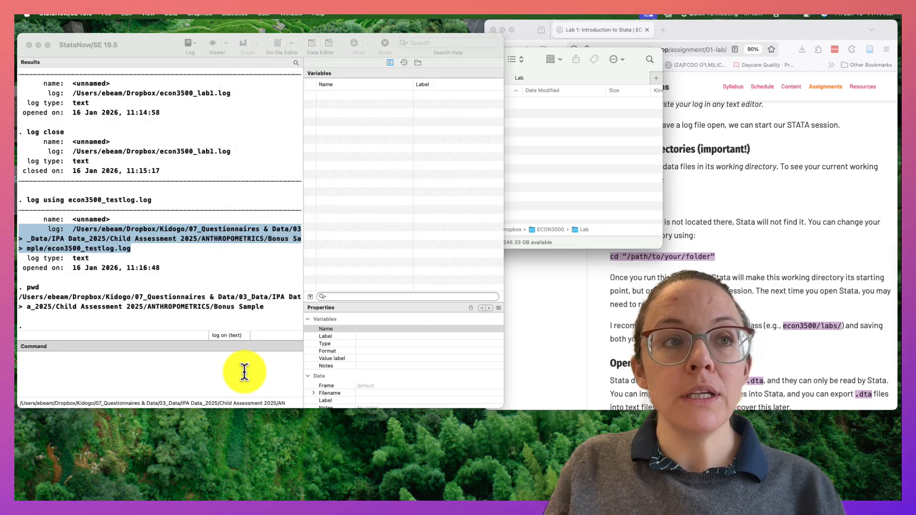
pyautogui.write('c')
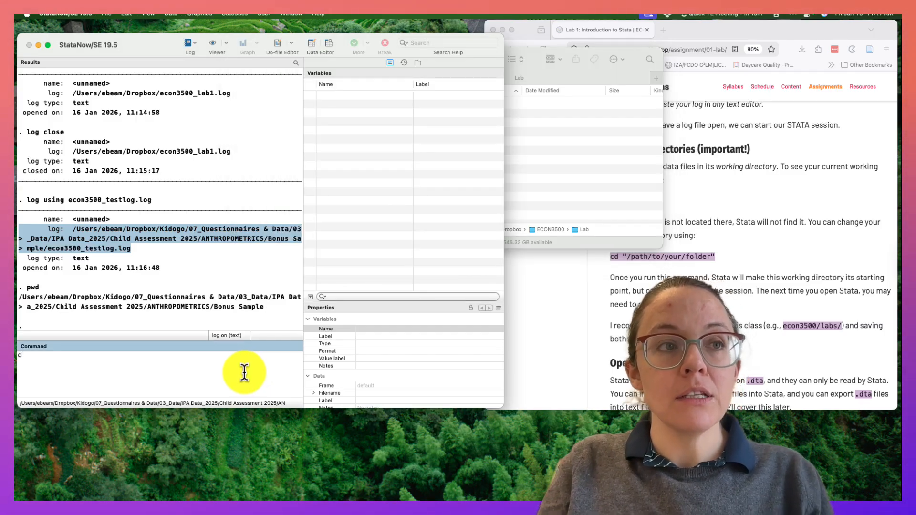
pyautogui.write('d "User/')
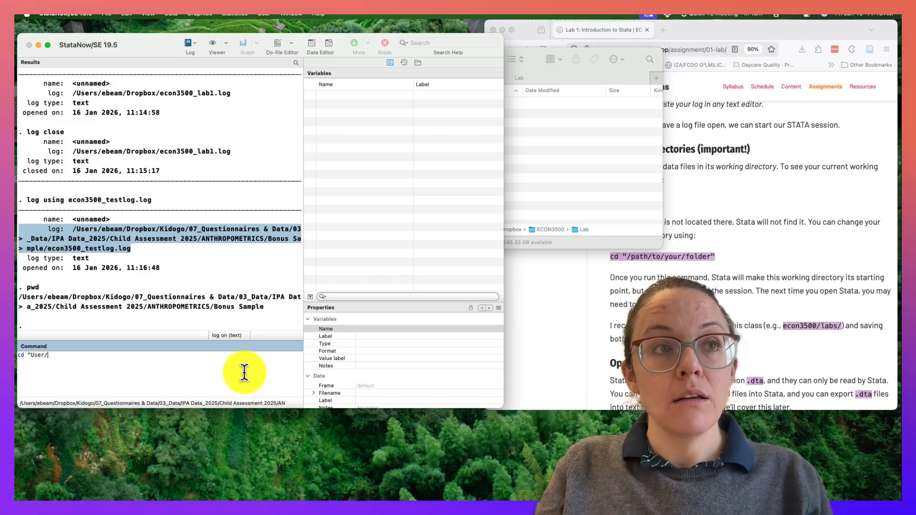
pyautogui.write('ebeam/')
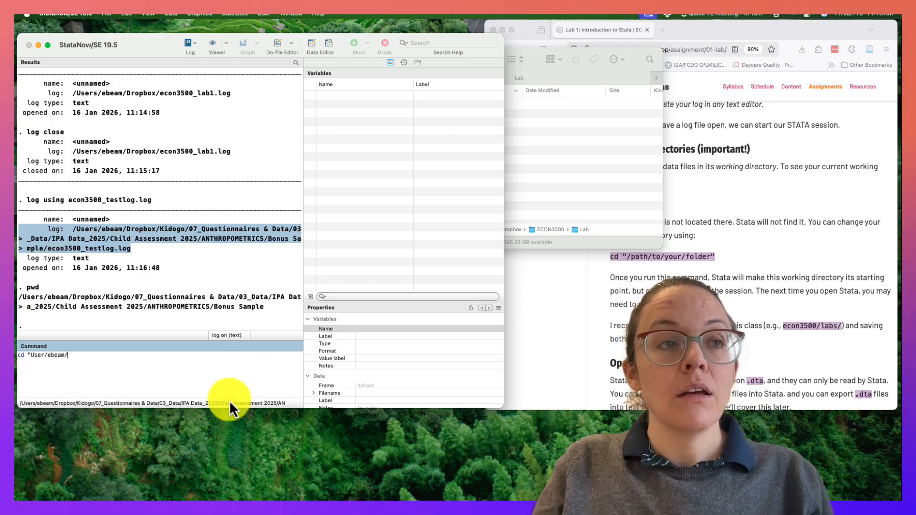
pyautogui.click(30, 355)
pyautogui.write('/')
pyautogui.click(48, 355)
pyautogui.write('s')
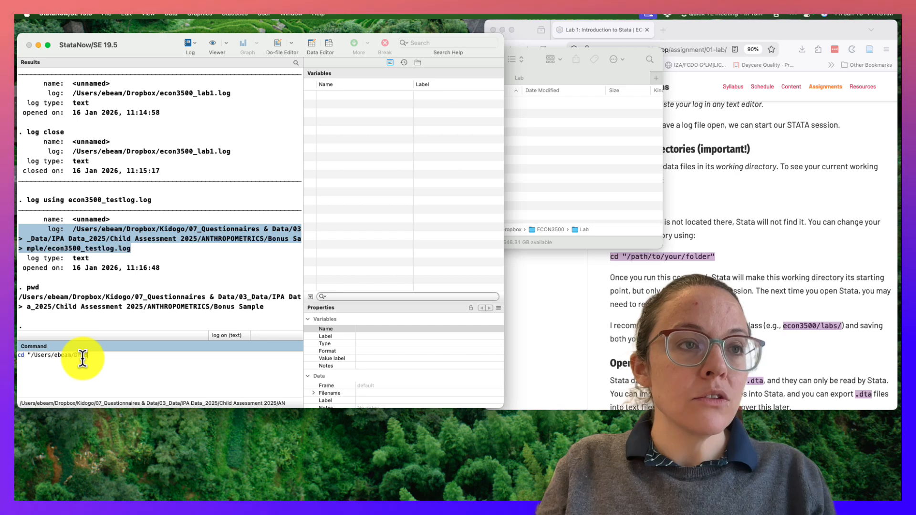
pyautogui.write('ECON')
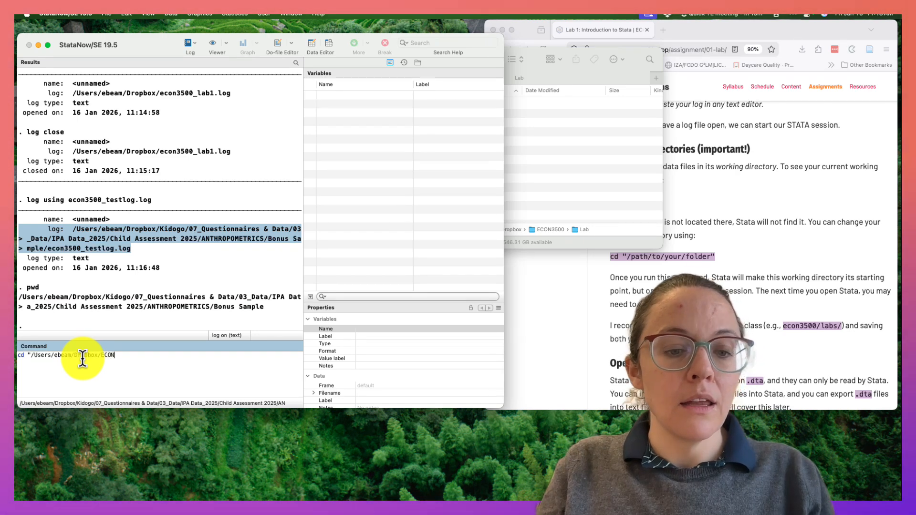
pyautogui.write('3500/Labs')
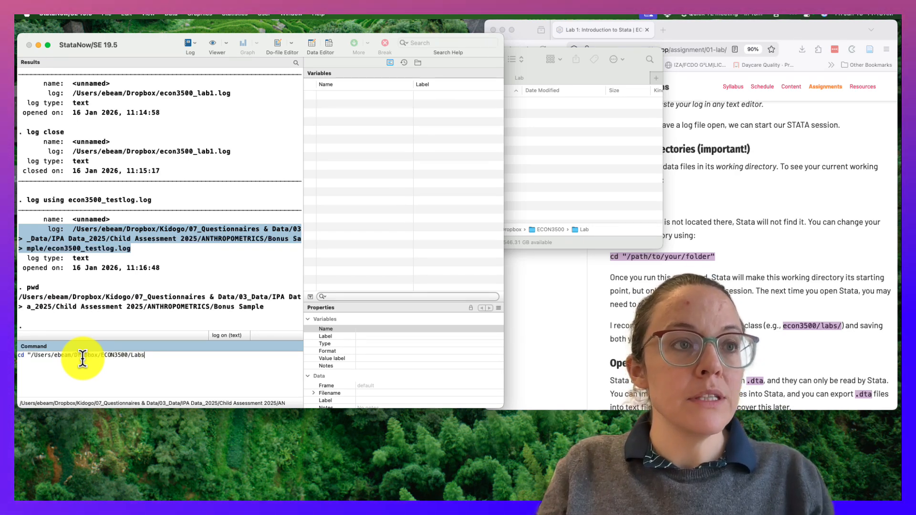
pyautogui.write('"')
pyautogui.press('Return')
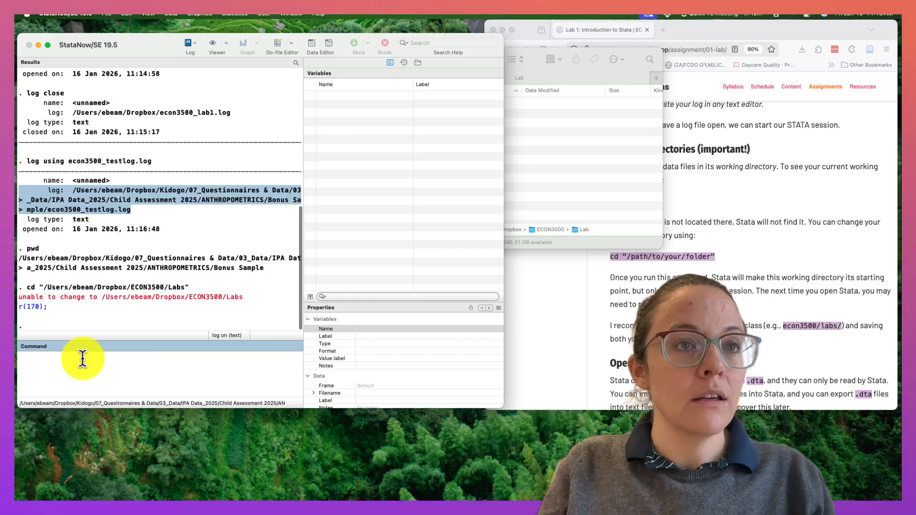
# - Correct the folder name in the cd command to Lab and run it to change the working directory to Dropbox/ECON3500/Lab
pyautogui.click(606, 153)
pyautogui.click(269, 366)
pyautogui.write('d')
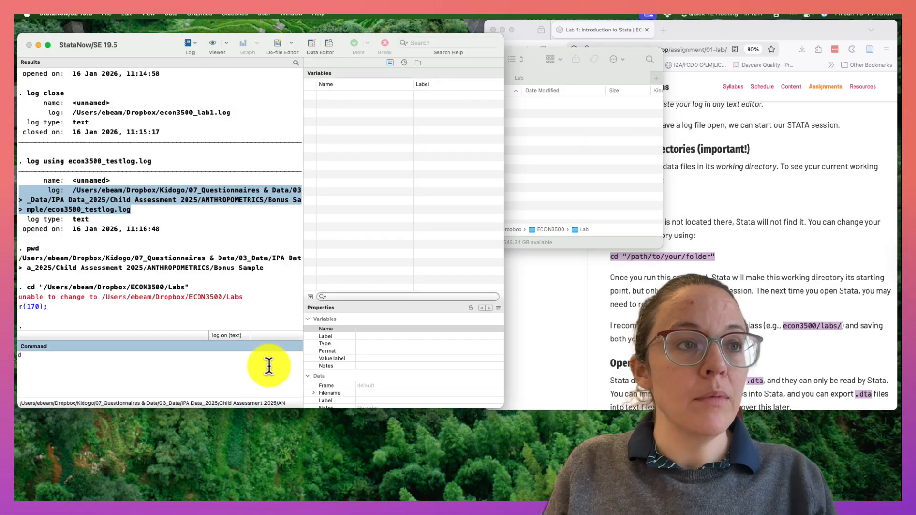
pyautogui.press('Left')
pyautogui.press('BackSpace')
pyautogui.press('Return')
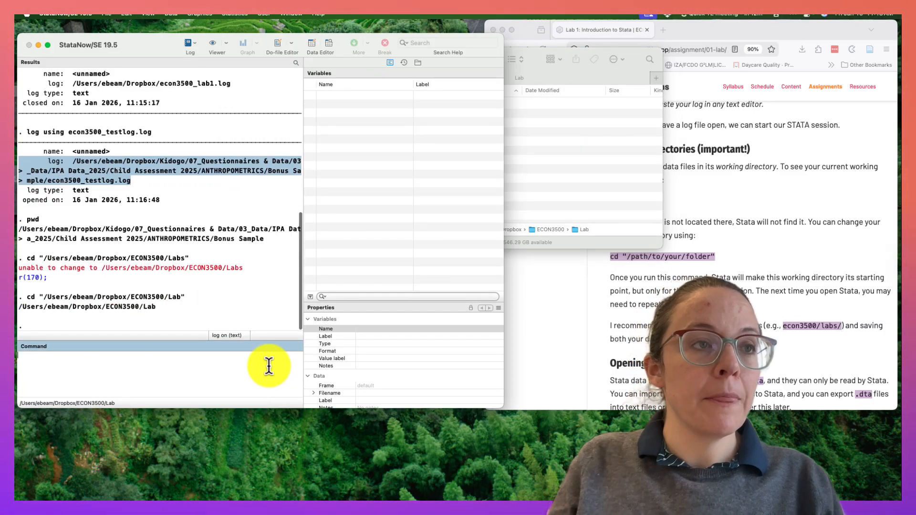
# - Highlight the new path in the results and check the working directory again with pwd
pyautogui.moveTo(156, 307); pyautogui.dragTo(40, 307)
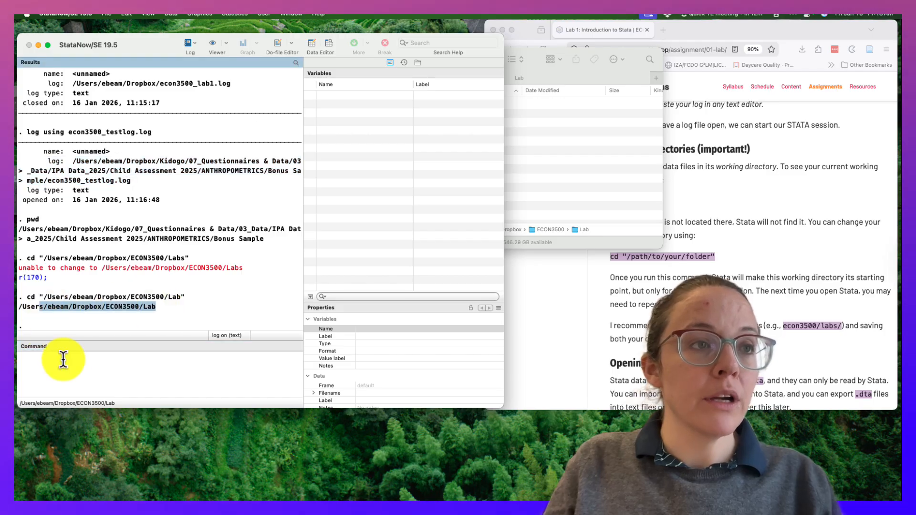
pyautogui.click(66, 362)
pyautogui.write('pwd')
pyautogui.press('Return')
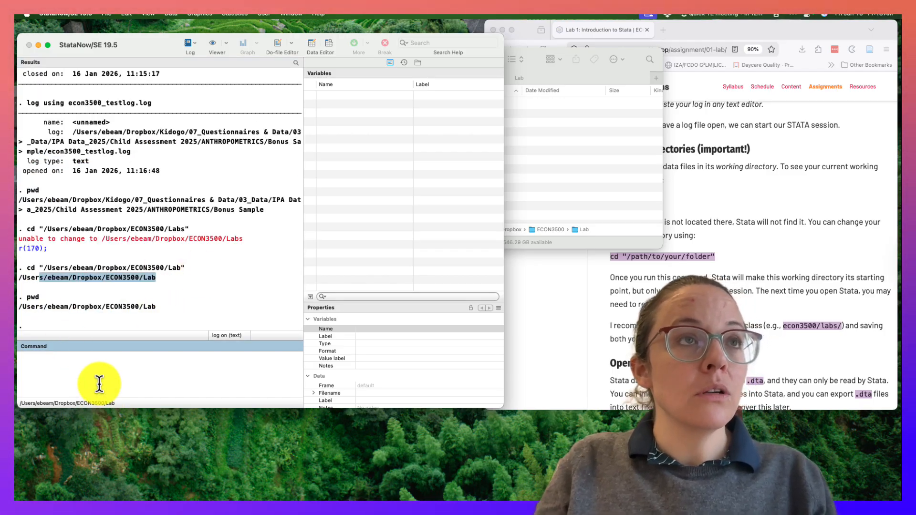
# - Copy the earlier log using econ3500_testlog.log command from the results, close the open log with log close, and run the copied command
pyautogui.moveTo(28, 102); pyautogui.dragTo(150, 102)
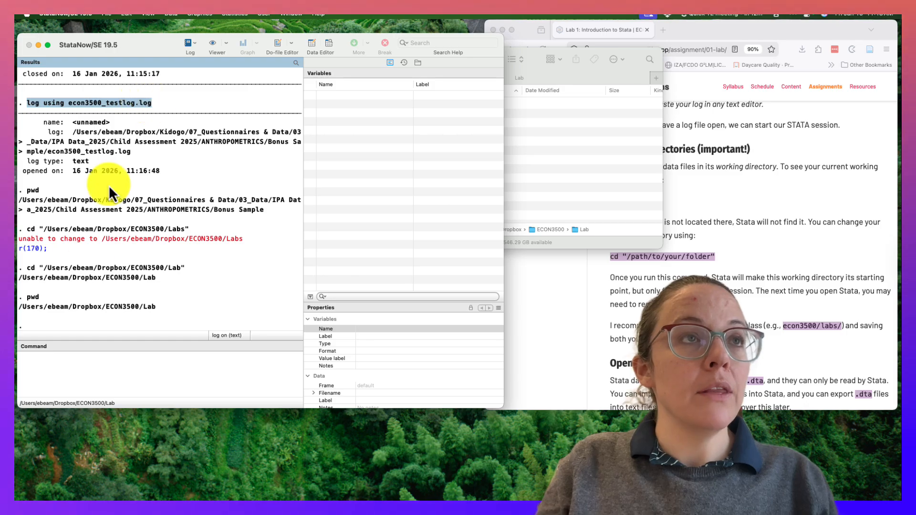
pyautogui.rightClick(77, 102)
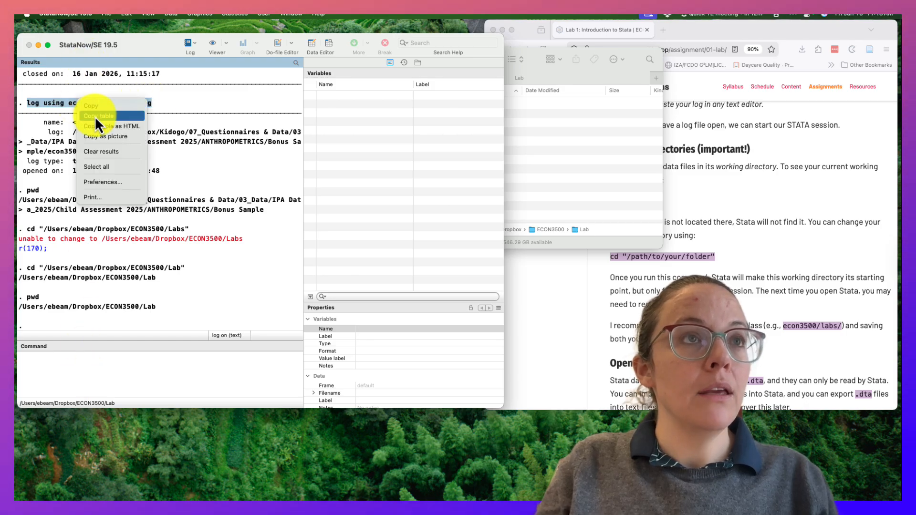
pyautogui.click(95, 106)
pyautogui.click(81, 375)
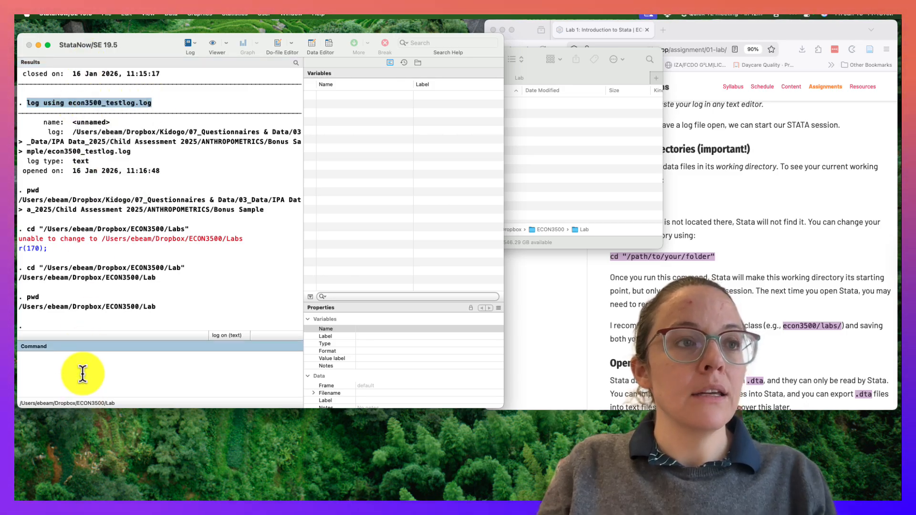
pyautogui.write('log close')
pyautogui.press('Return')
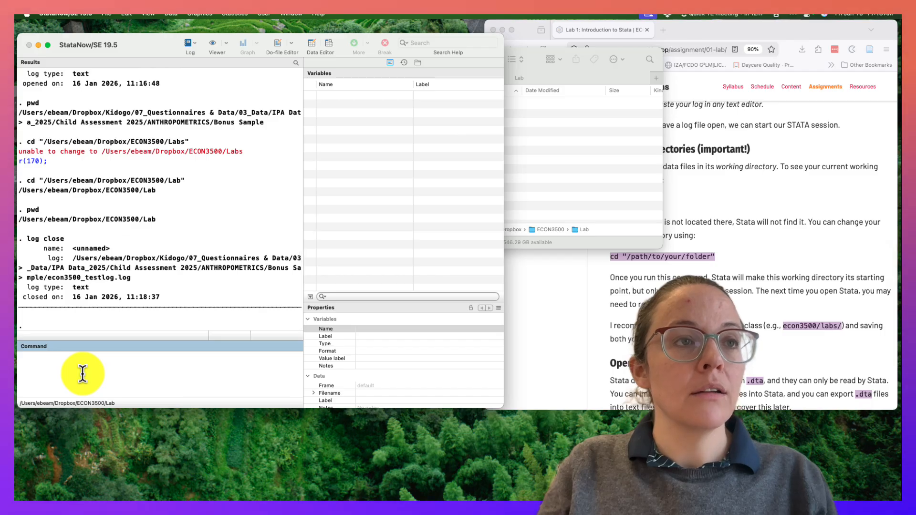
pyautogui.press('super+v')
pyautogui.press('Return')
# - Highlight the new log's save path in the results and check the Lab folder in Finder for the log file
pyautogui.moveTo(78, 288); pyautogui.dragTo(281, 288)
pyautogui.click(546, 148)
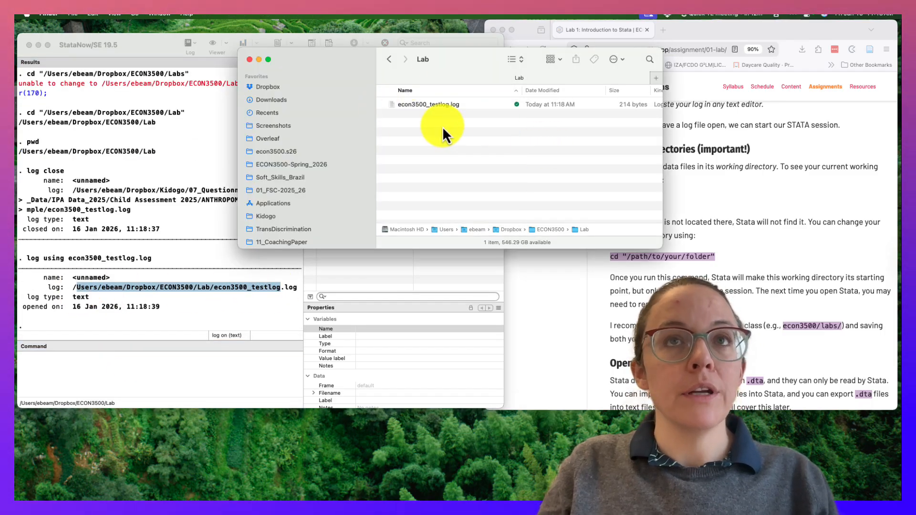
pyautogui.click(214, 362)
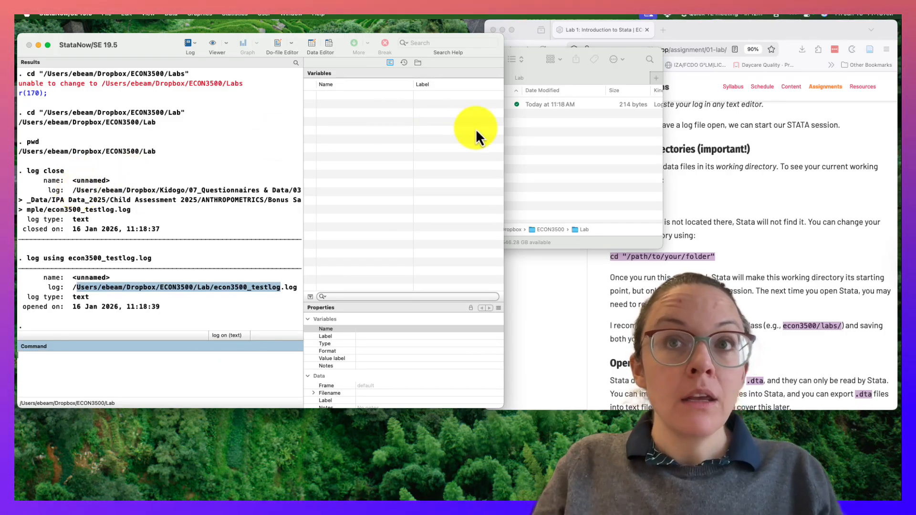
# - Copy the full pathname of econ3500_testlog.log from the Lab folder in Finder
pyautogui.click(570, 156)
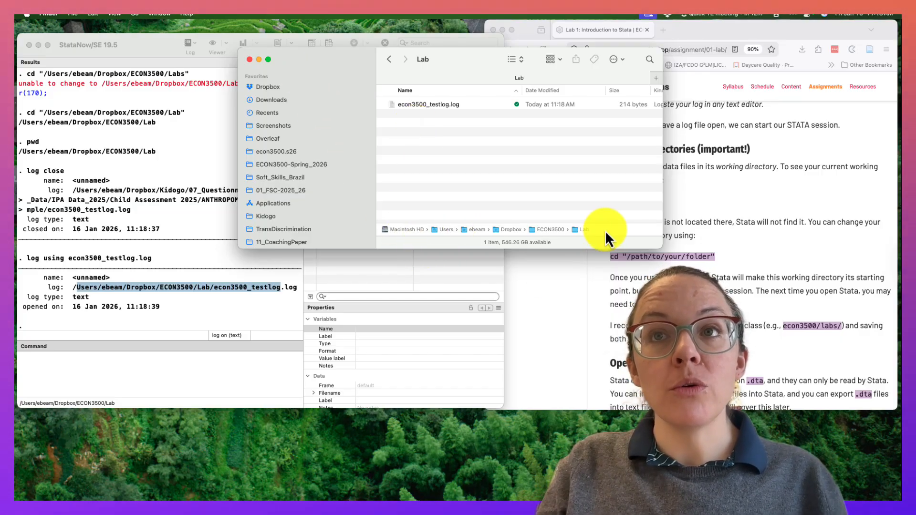
pyautogui.click(443, 109)
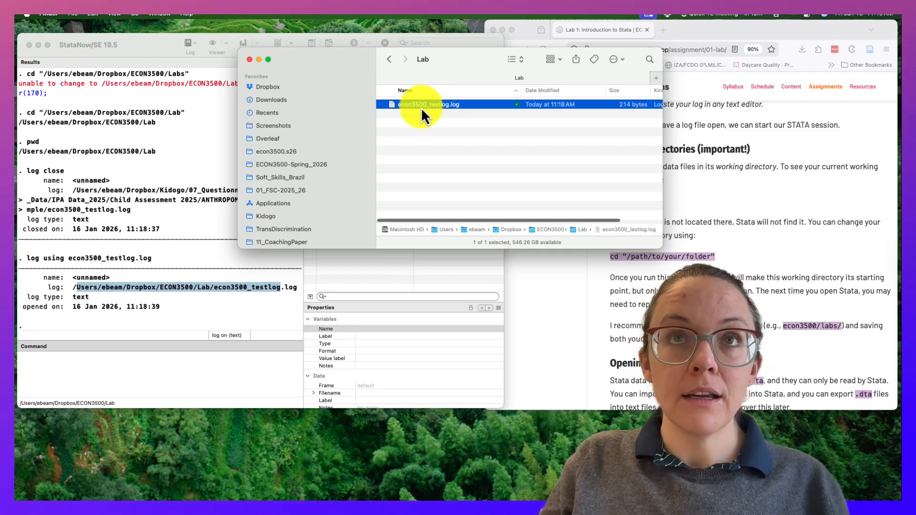
pyautogui.rightClick(420, 108)
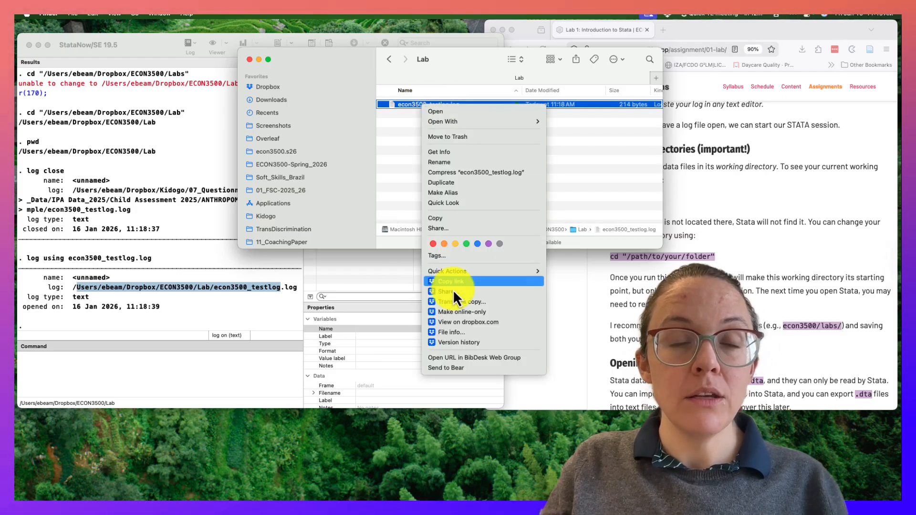
pyautogui.press('alt')
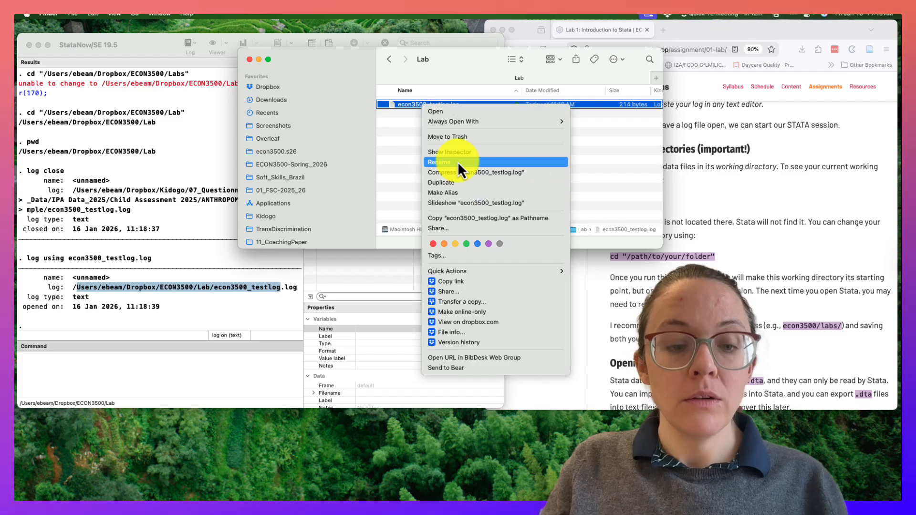
pyautogui.click(457, 222)
# - Paste the path into Stata, trim the file name, enclose it in quotes, and run it with cd to set the ECON3500/Lab/ directory
pyautogui.click(209, 392)
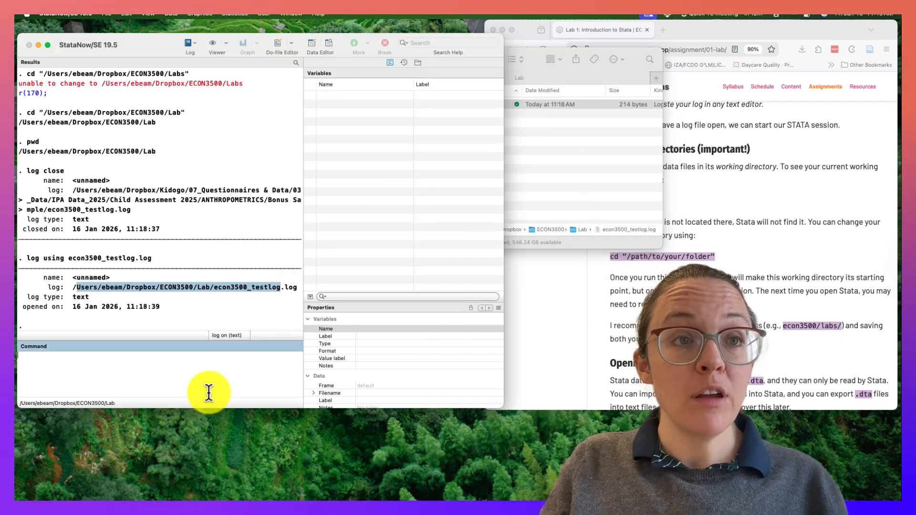
pyautogui.rightClick(162, 368)
pyautogui.click(175, 393)
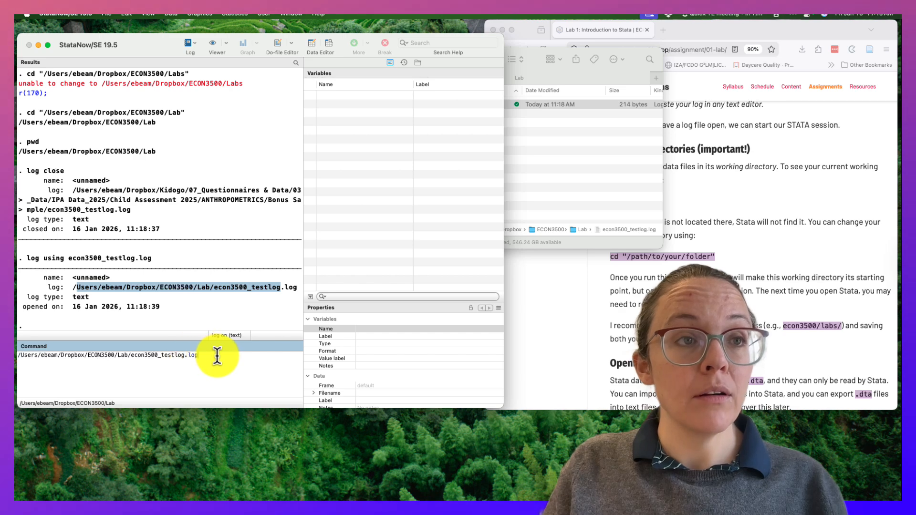
pyautogui.moveTo(213, 355); pyautogui.dragTo(131, 351)
pyautogui.press('BackSpace')
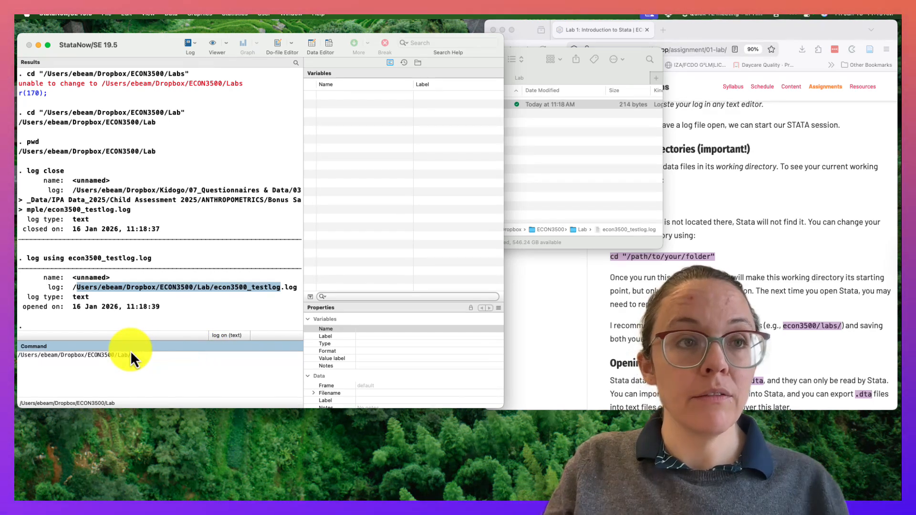
pyautogui.write('"')
pyautogui.press('super+Left')
pyautogui.write('"')
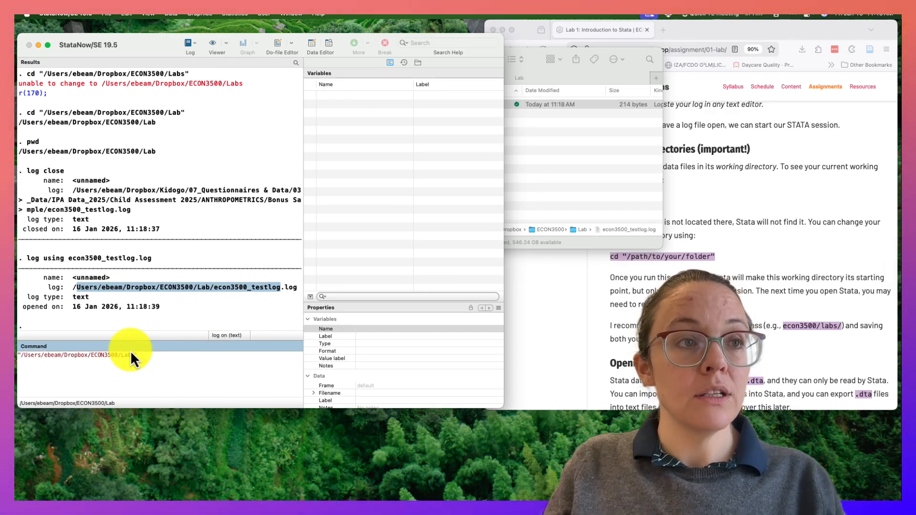
pyautogui.press('super+Left')
pyautogui.write('cd')
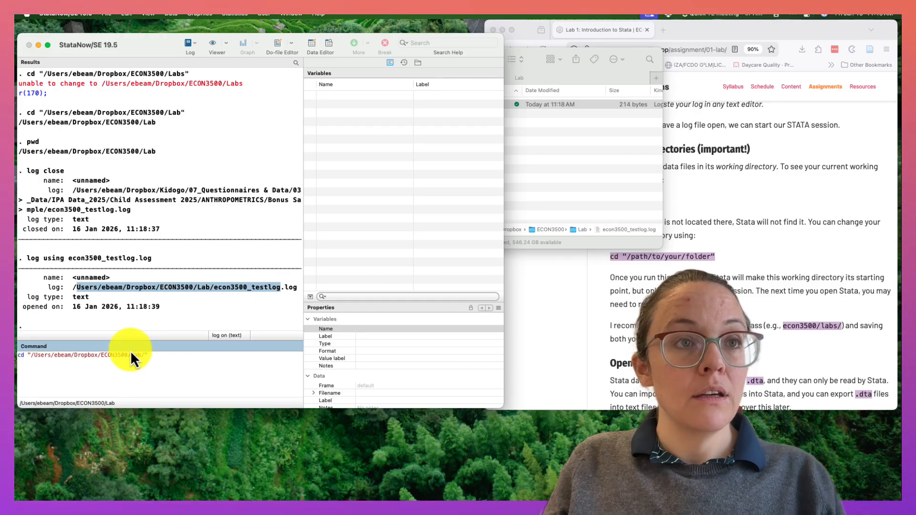
pyautogui.press('Return')
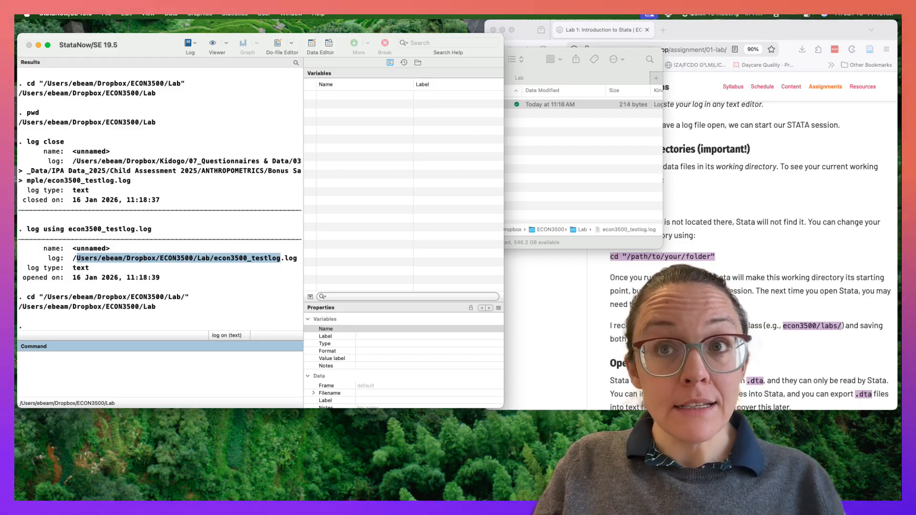
# - Download driving_2004.dta from the Materials section of the Lab 1 page and show the downloaded file in Finder
pyautogui.click(751, 303)
pyautogui.scroll(15, 703, 182)
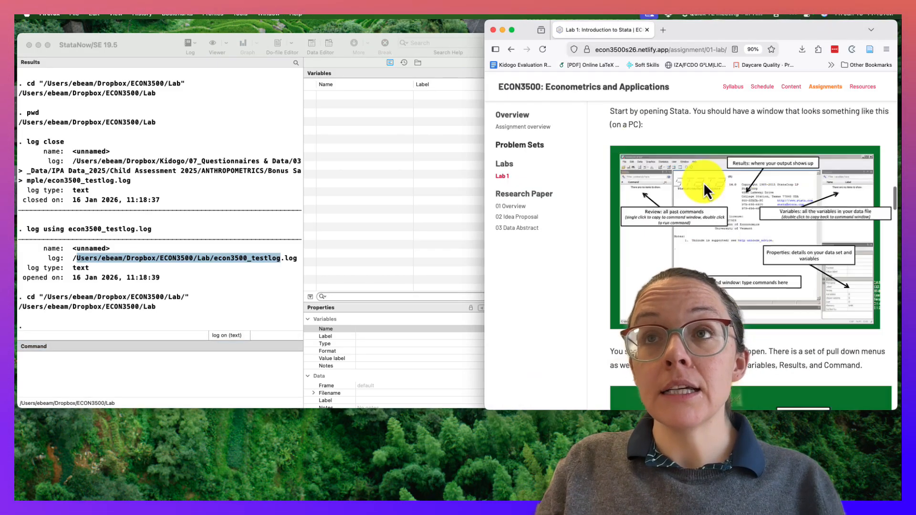
pyautogui.scroll(-5, 701, 179)
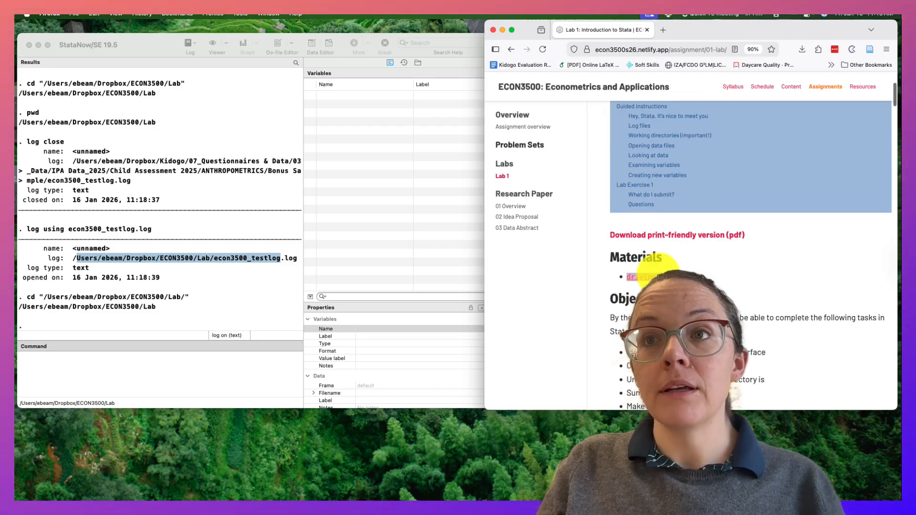
pyautogui.click(655, 277)
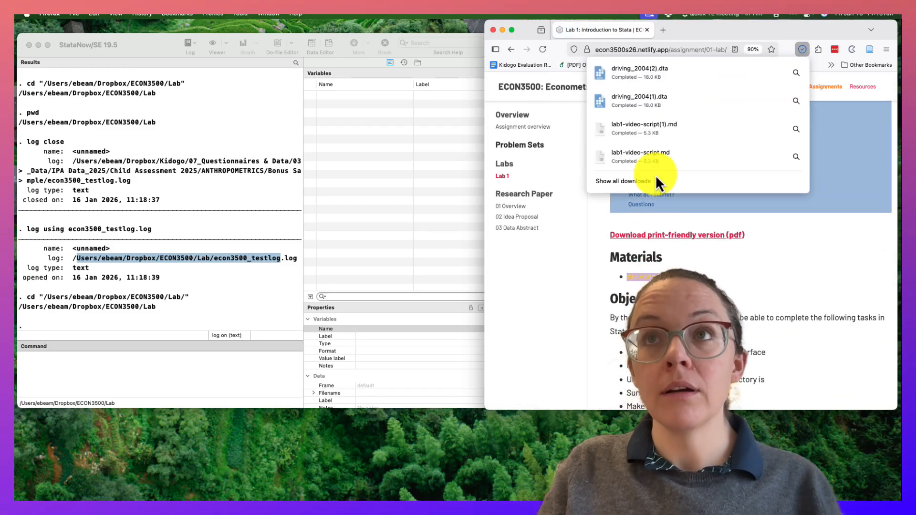
pyautogui.click(795, 73)
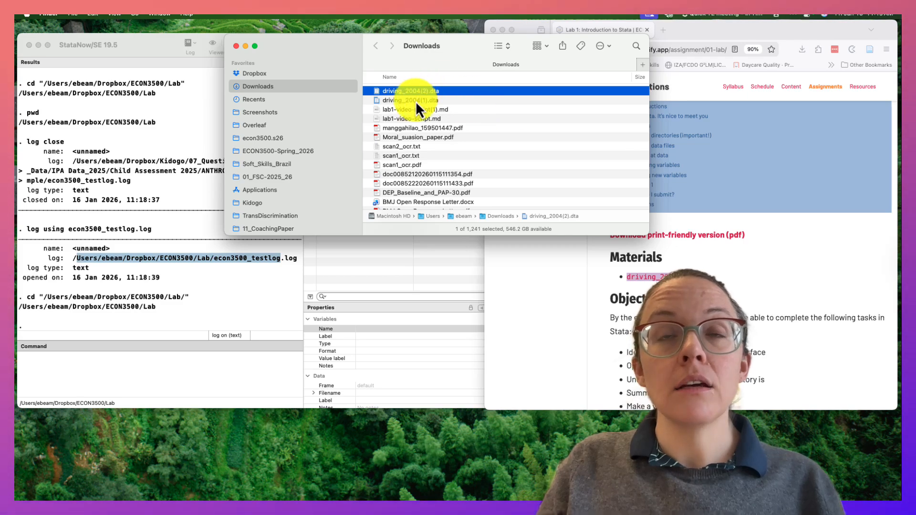
# - Sort the Downloads folder by name and copy the original driving_2004.dta file
pyautogui.click(401, 78)
pyautogui.click(402, 178)
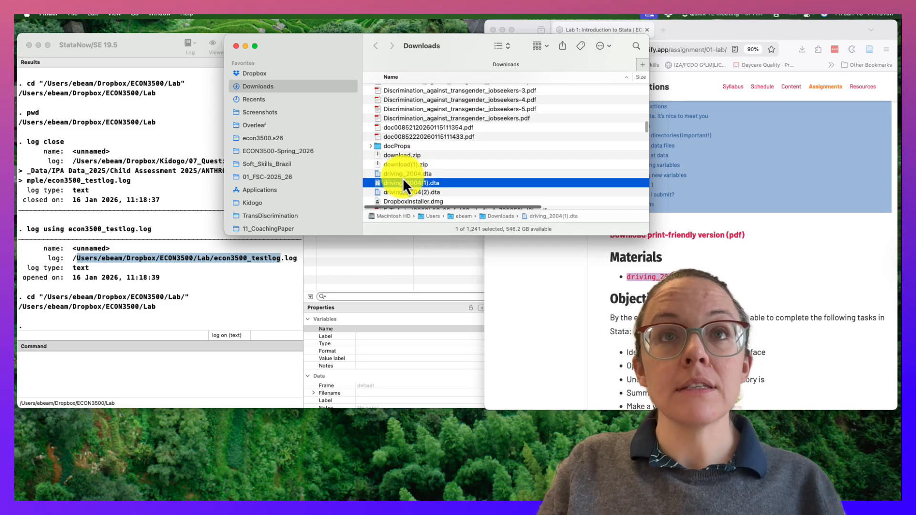
pyautogui.click(403, 177)
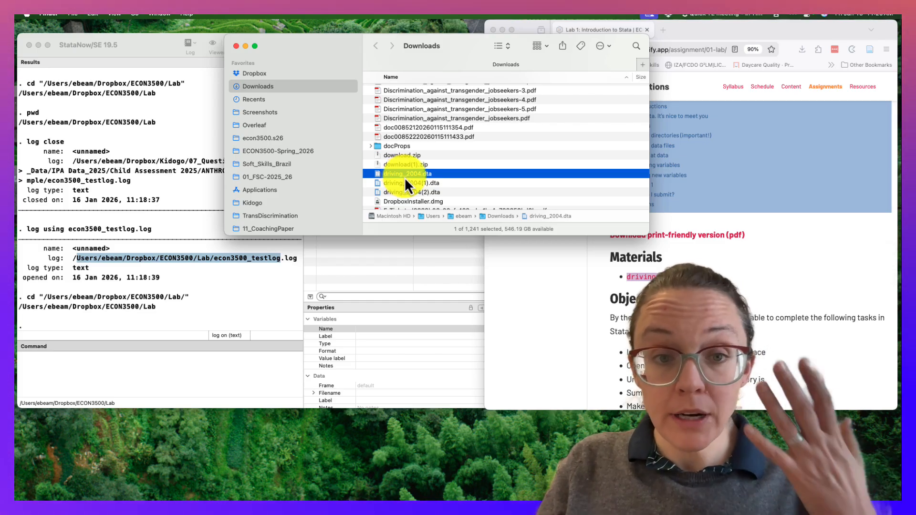
pyautogui.rightClick(404, 176)
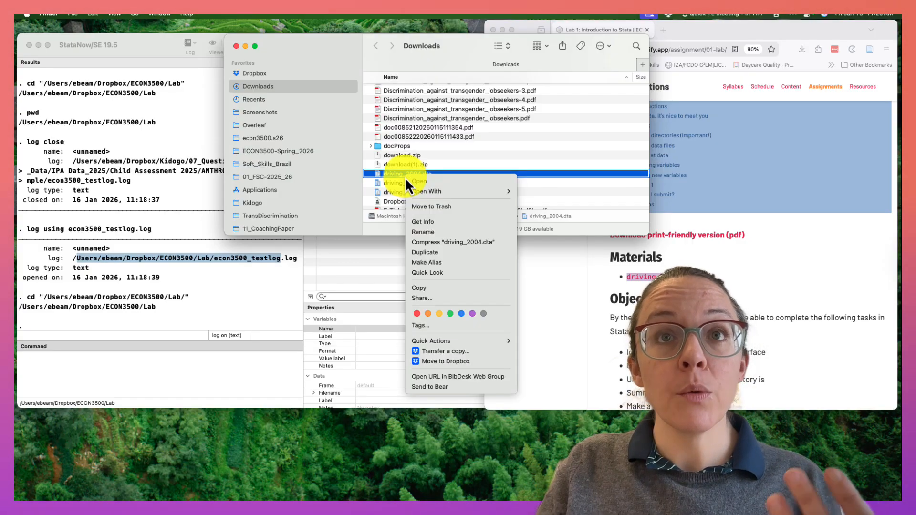
pyautogui.click(422, 288)
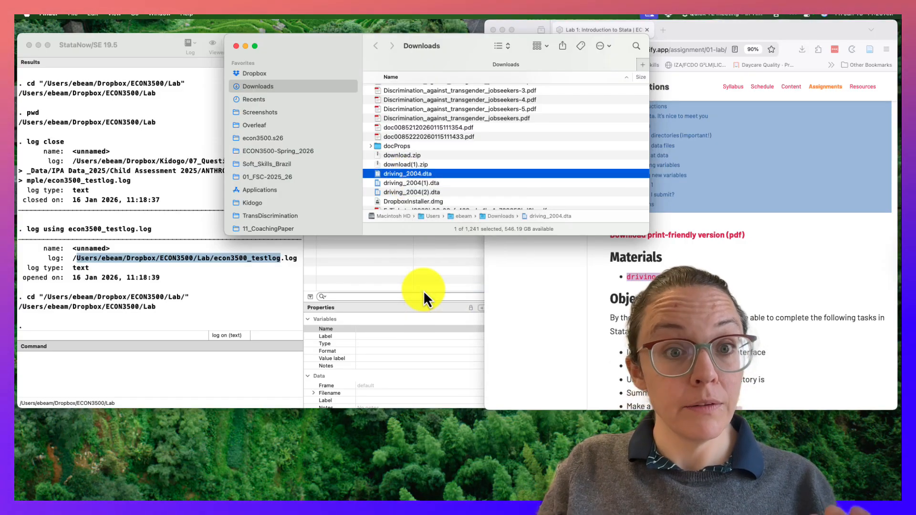
# - Paste the copied driving_2004.dta into the ECON3500/Lab folder in Dropbox
pyautogui.click(258, 74)
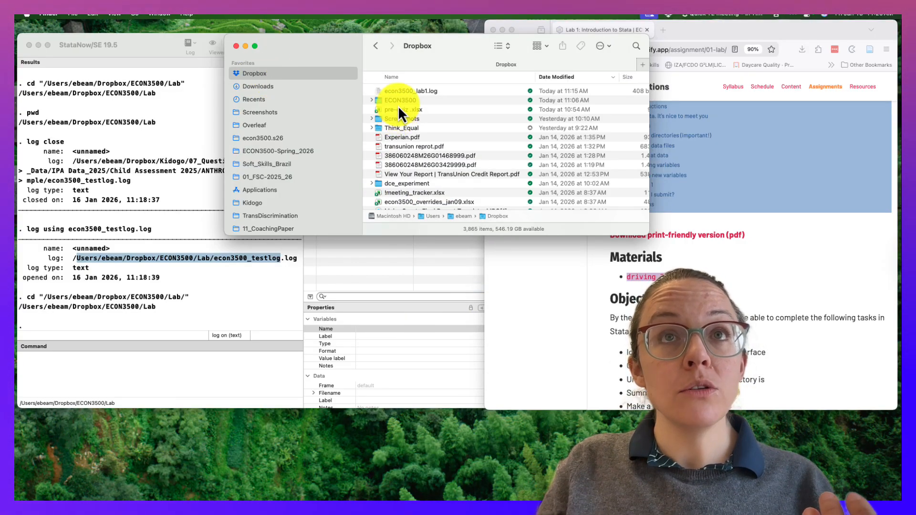
pyautogui.doubleClick(396, 101)
pyautogui.doubleClick(389, 92)
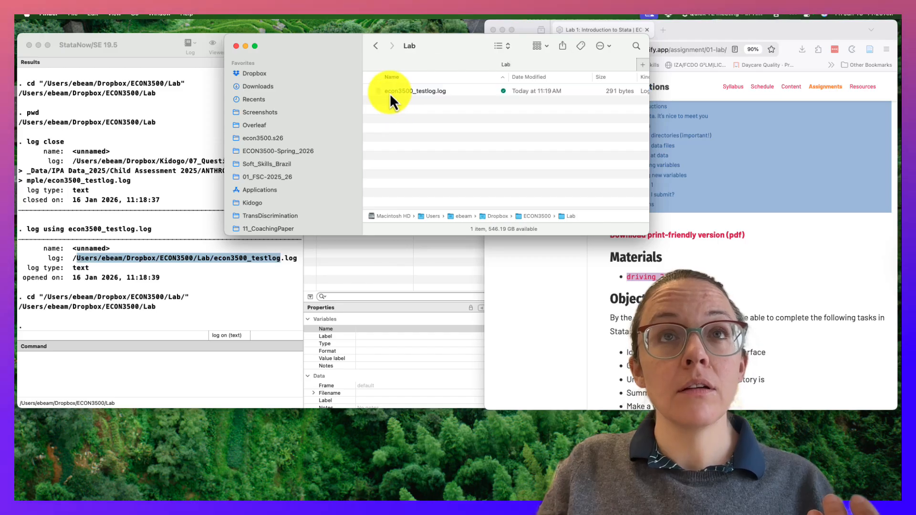
pyautogui.rightClick(388, 119)
pyautogui.click(414, 136)
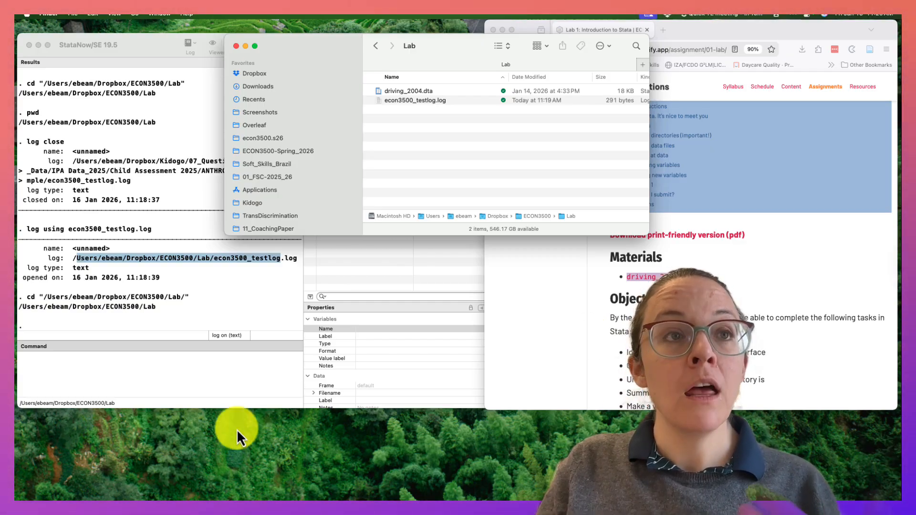
# - Switch to Stata and load driving_2004.dta from the Dropbox ECON3500/Lab folder with the Open dialog
pyautogui.click(190, 378)
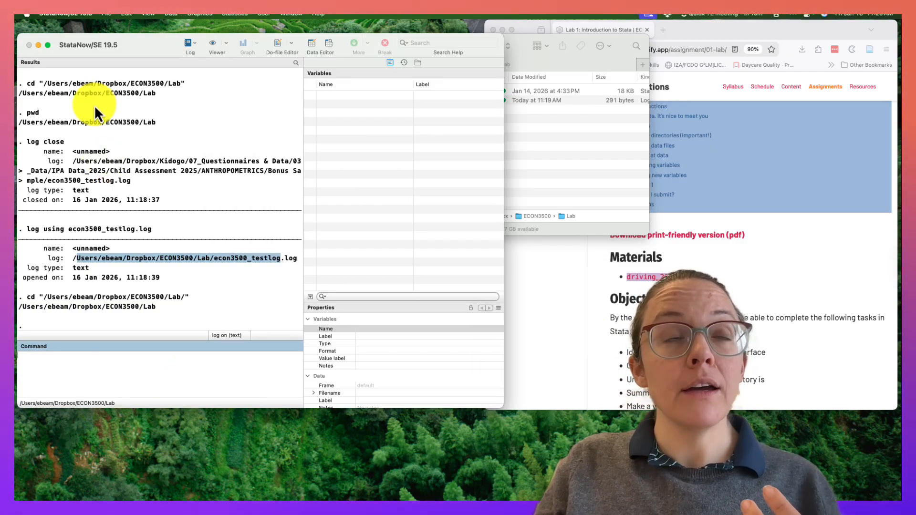
pyautogui.click(587, 178)
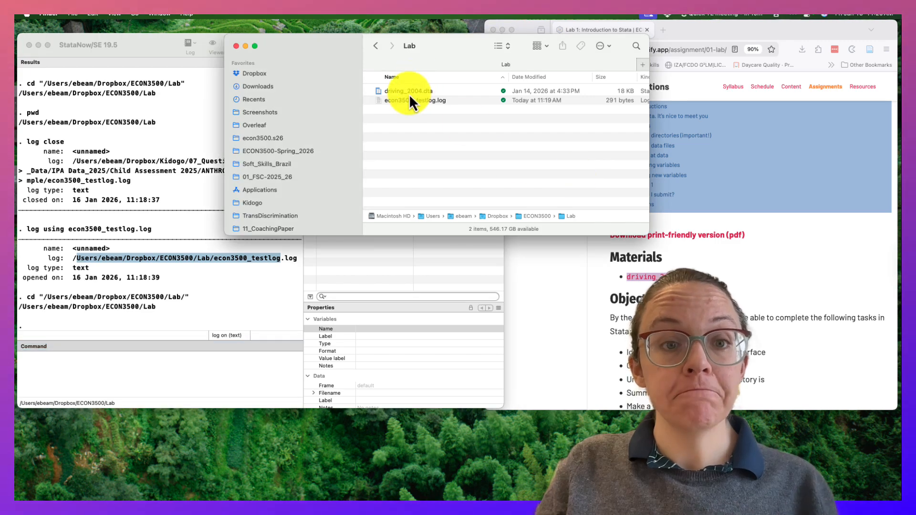
pyautogui.click(162, 172)
pyautogui.click(104, 15)
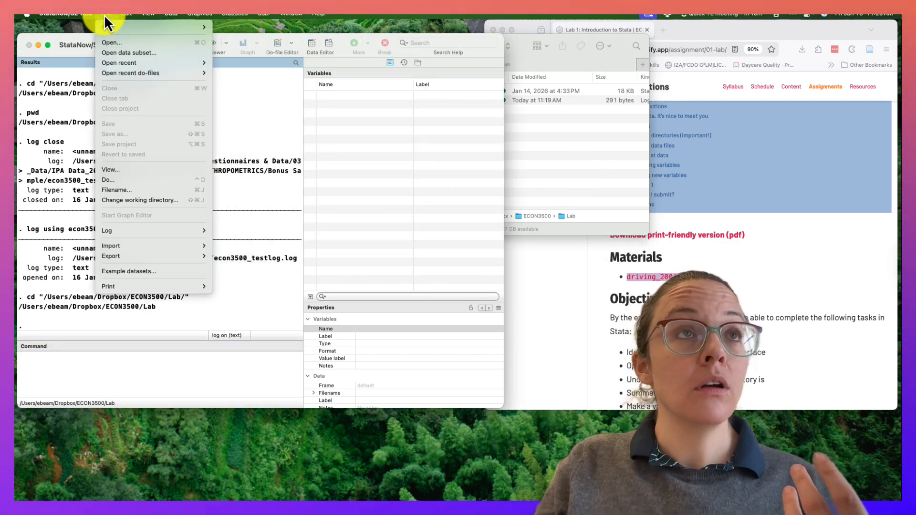
pyautogui.click(116, 44)
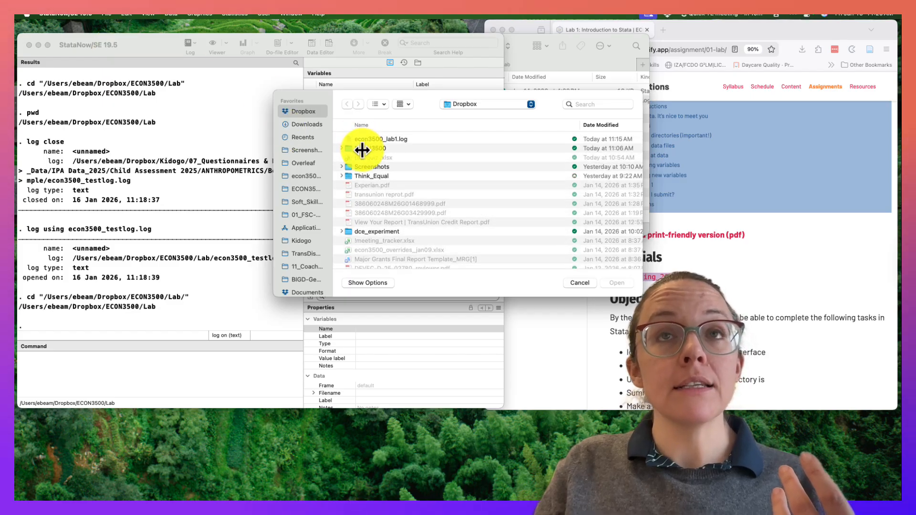
pyautogui.doubleClick(362, 149)
pyautogui.click(358, 139)
pyautogui.doubleClick(358, 139)
pyautogui.click(382, 148)
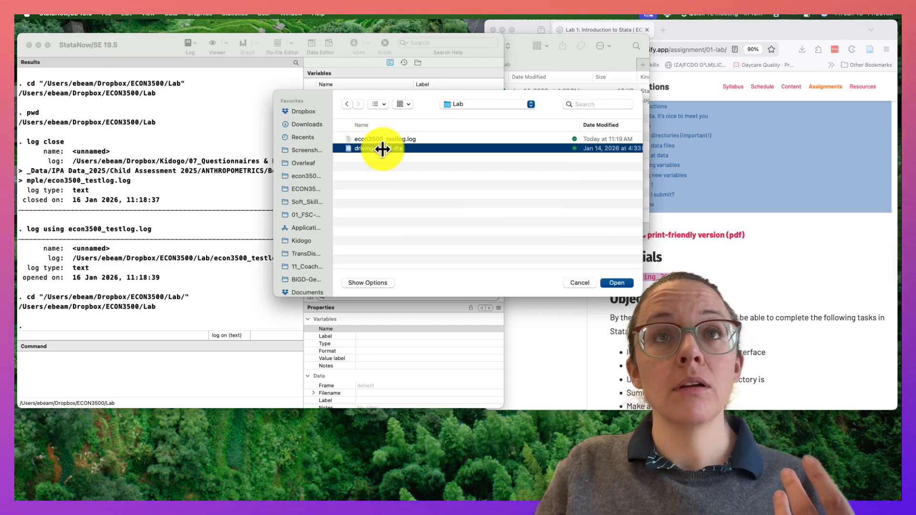
pyautogui.doubleClick(382, 149)
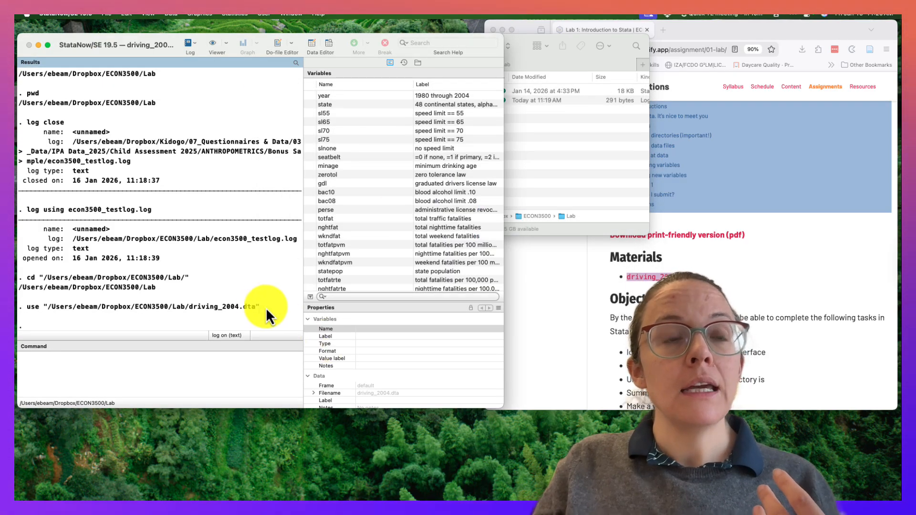
# - Highlight the use command with the full file path in the results and check the working directory with pwd
pyautogui.moveTo(265, 307); pyautogui.dragTo(27, 310)
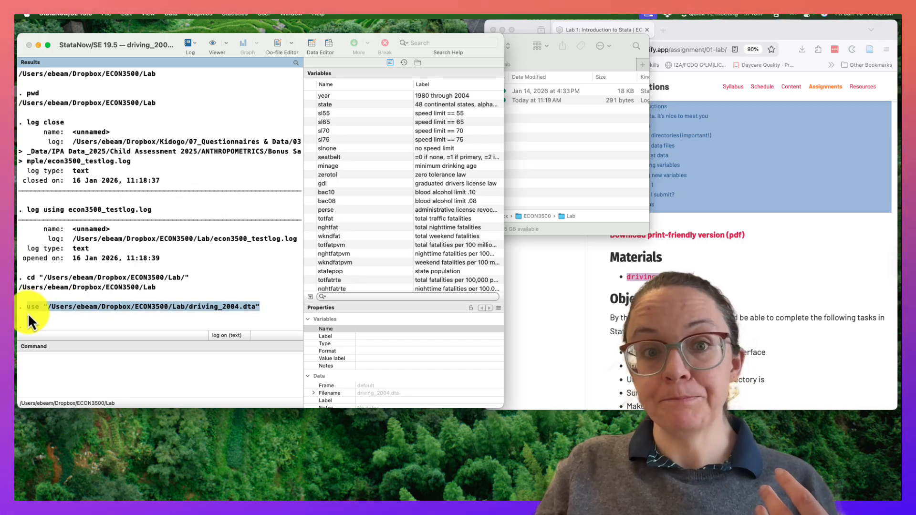
pyautogui.click(72, 372)
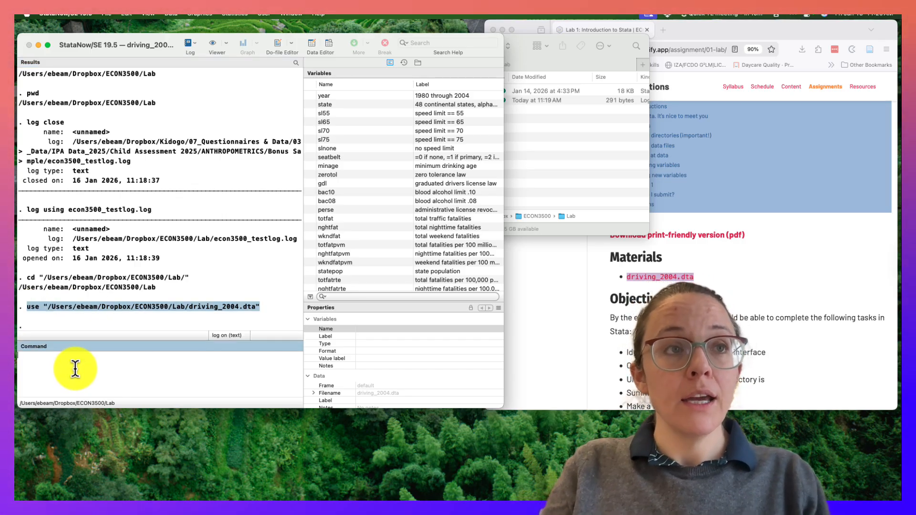
pyautogui.write('pw')
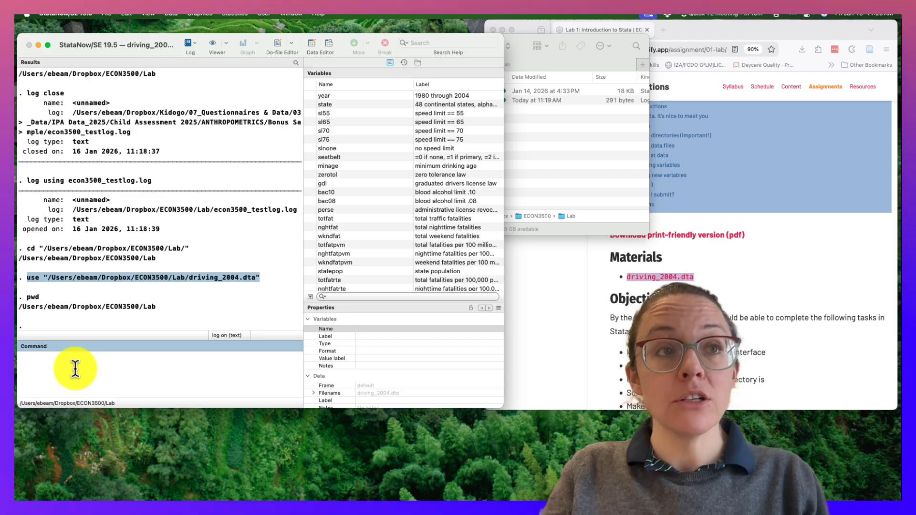
# - Run use driving_2004, clear to reload the dataset from the working directory, and highlight the clear option in the results
pyautogui.write('use dri')
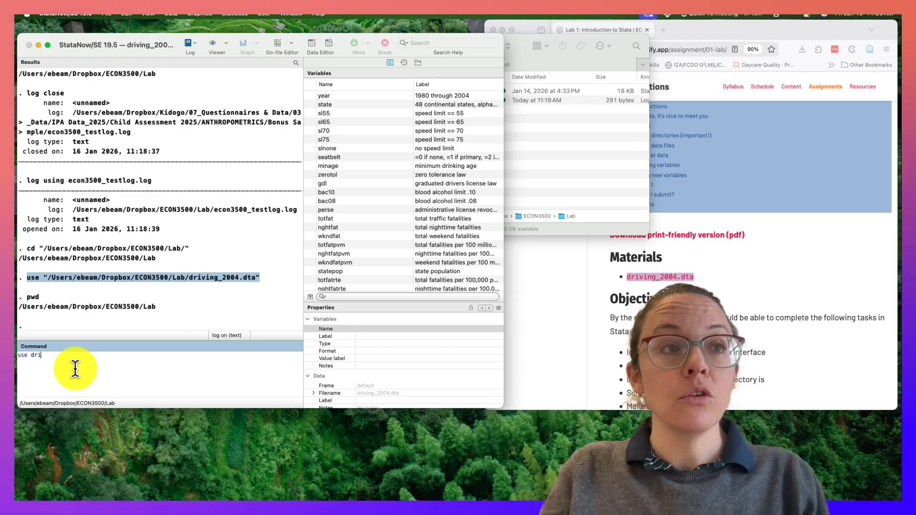
pyautogui.write('ving_2004')
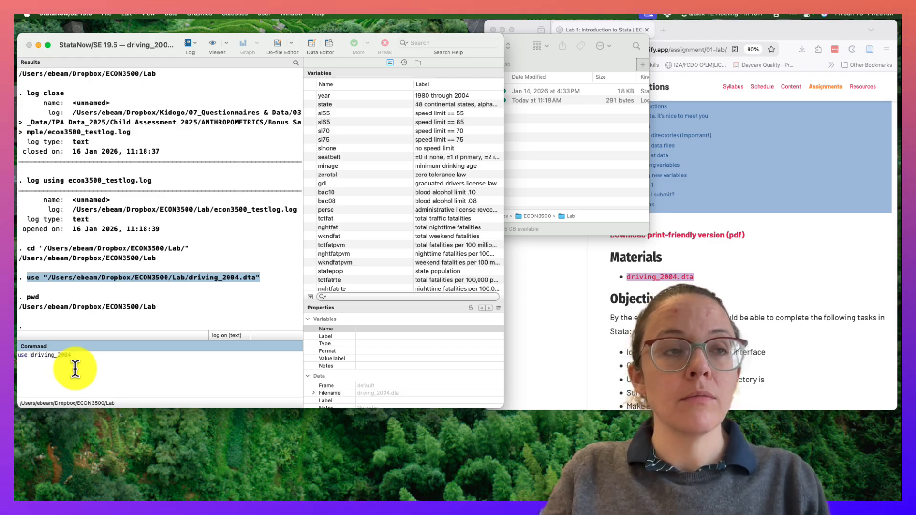
pyautogui.write(', clear')
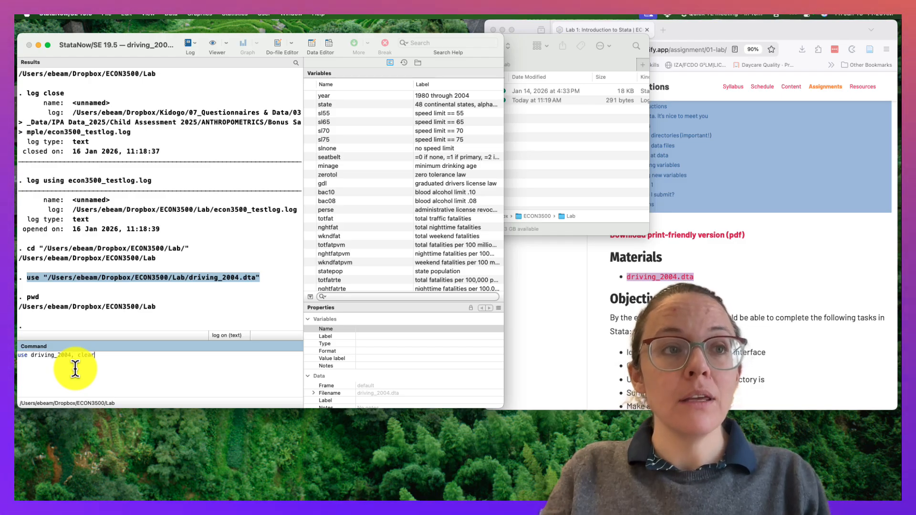
pyautogui.press('Return')
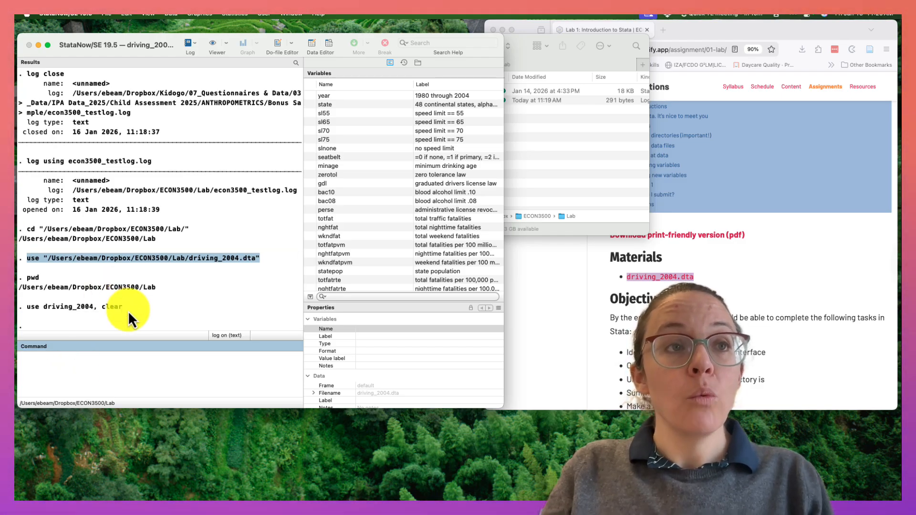
pyautogui.moveTo(126, 309); pyautogui.dragTo(81, 311)
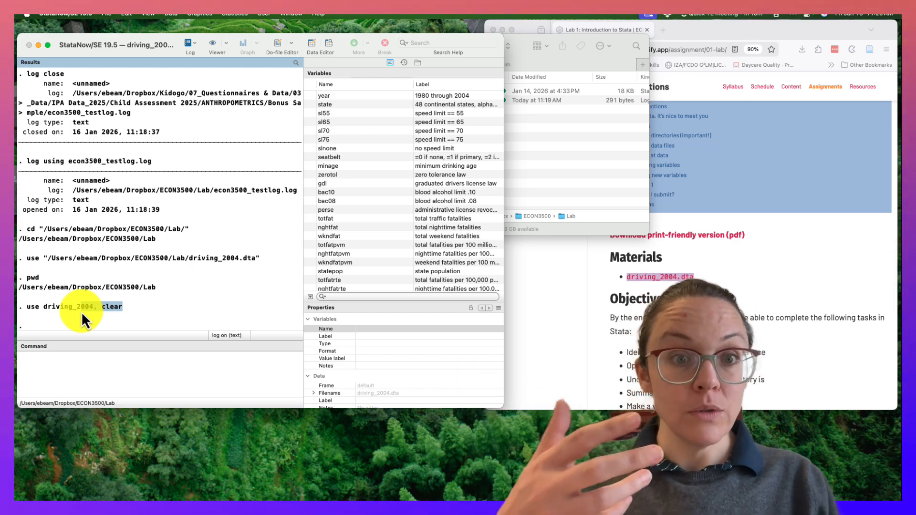
# - Find the Looking at data section on the Lab 1 page and look through the dataset's variable list in Stata
pyautogui.click(651, 356)
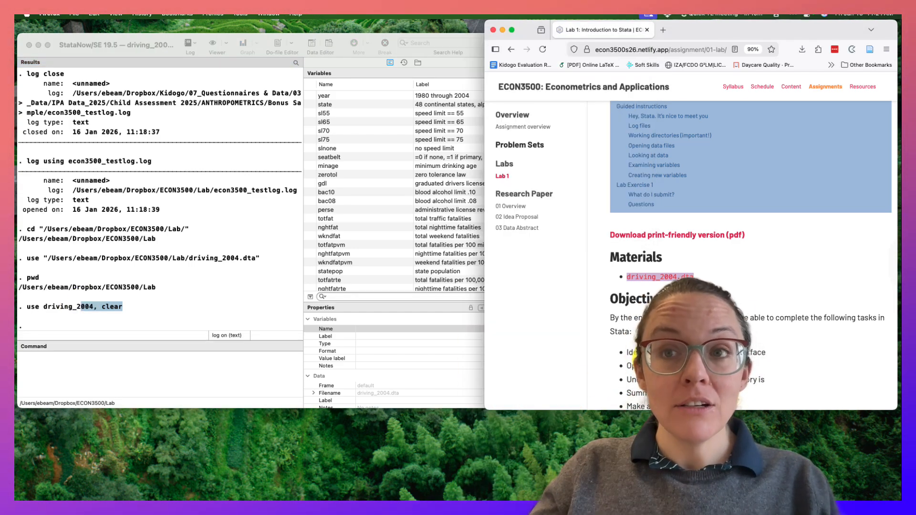
pyautogui.scroll(-20, 653, 357)
pyautogui.scroll(-20, 652, 357)
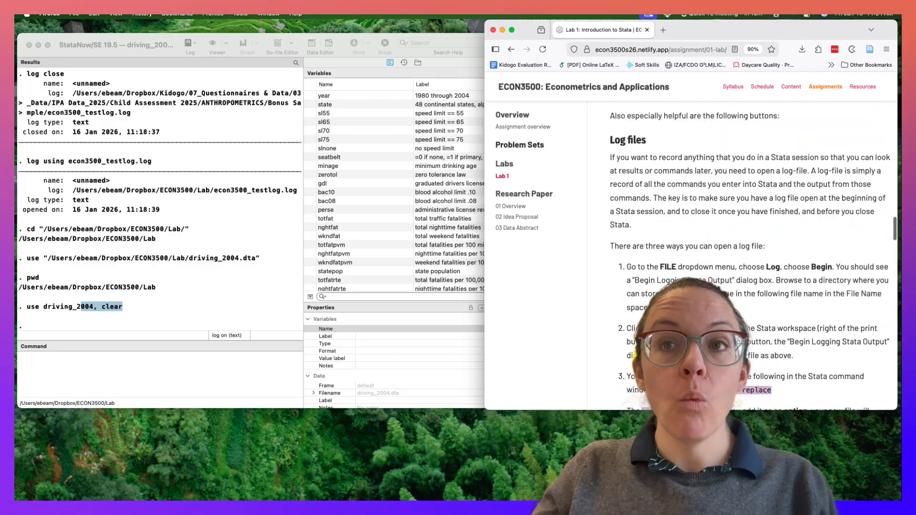
pyautogui.scroll(-15, 652, 356)
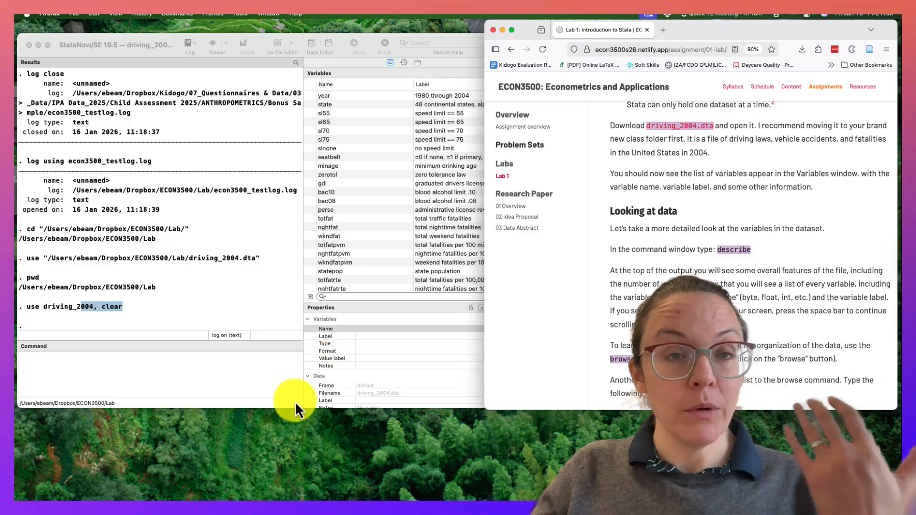
pyautogui.click(285, 388)
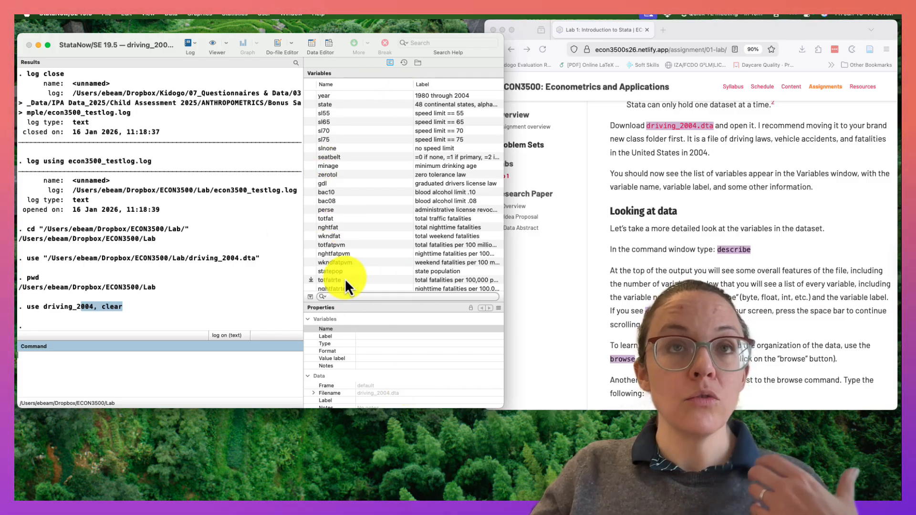
pyautogui.scroll(-1, 346, 264)
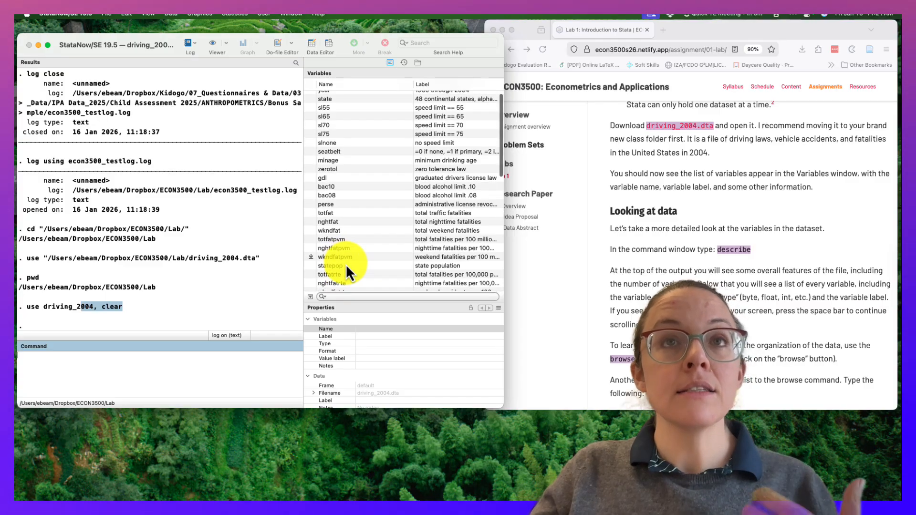
pyautogui.scroll(1, 347, 266)
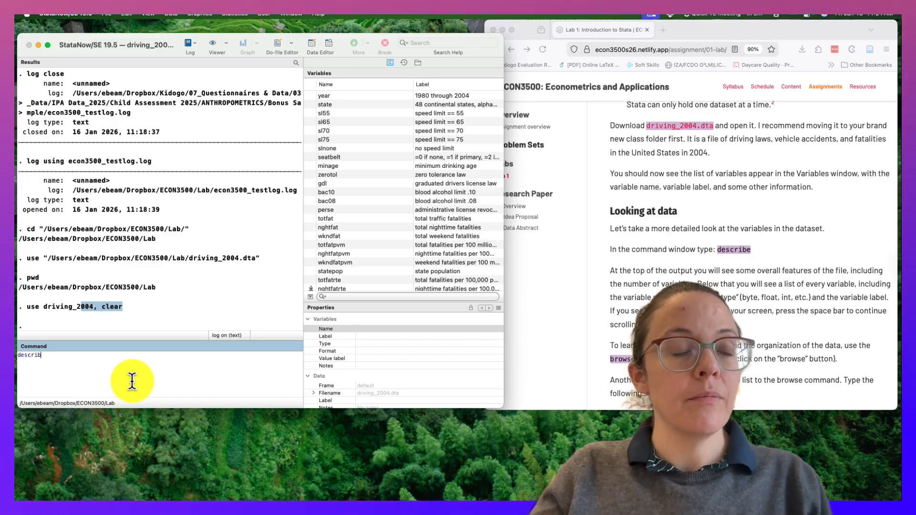
# - Run describe on the dataset and examine the year variable's name, storage type, display format and label in the output
pyautogui.press('Return')
pyautogui.scroll(10, 120, 209)
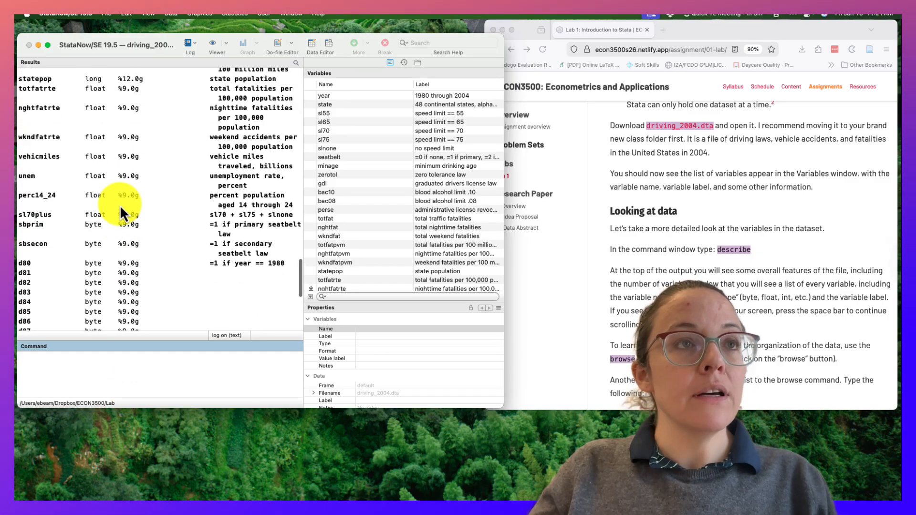
pyautogui.scroll(15, 119, 205)
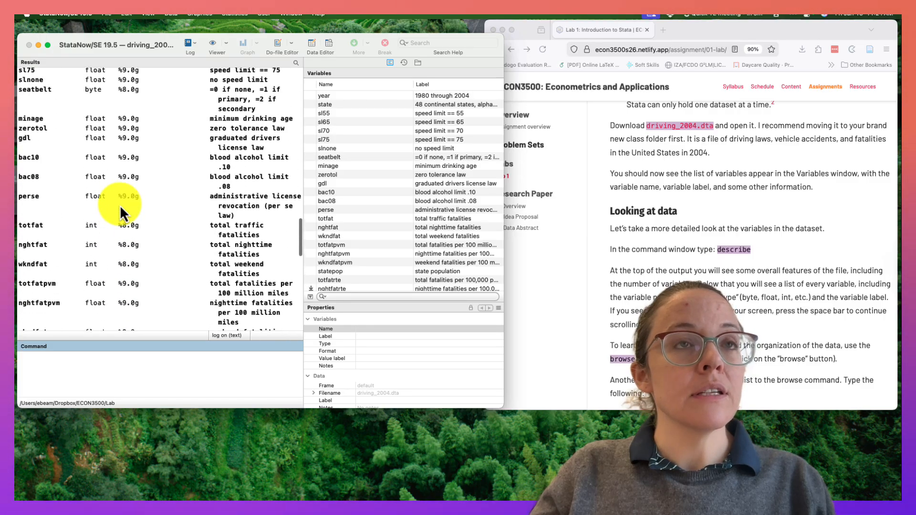
pyautogui.scroll(5, 120, 205)
pyautogui.scroll(-2, 71, 229)
pyautogui.doubleClick(27, 244)
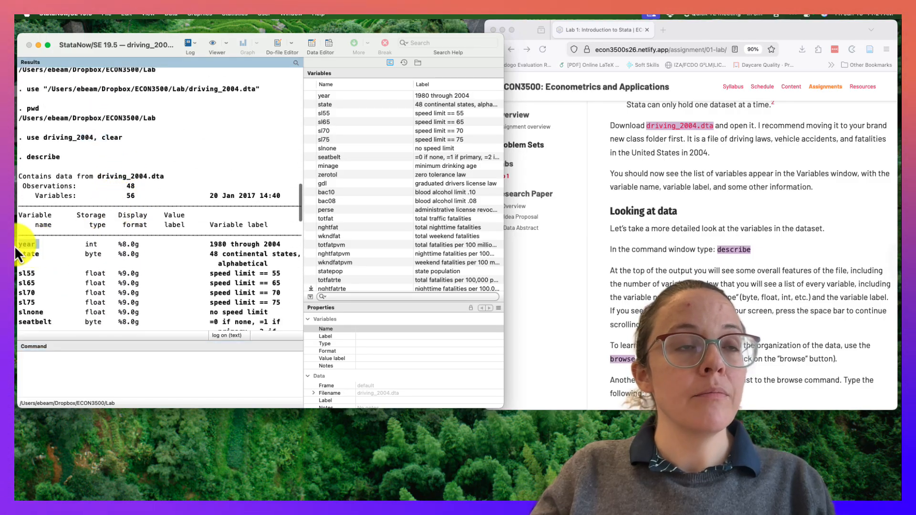
pyautogui.moveTo(106, 244); pyautogui.dragTo(80, 245)
pyautogui.click(141, 244)
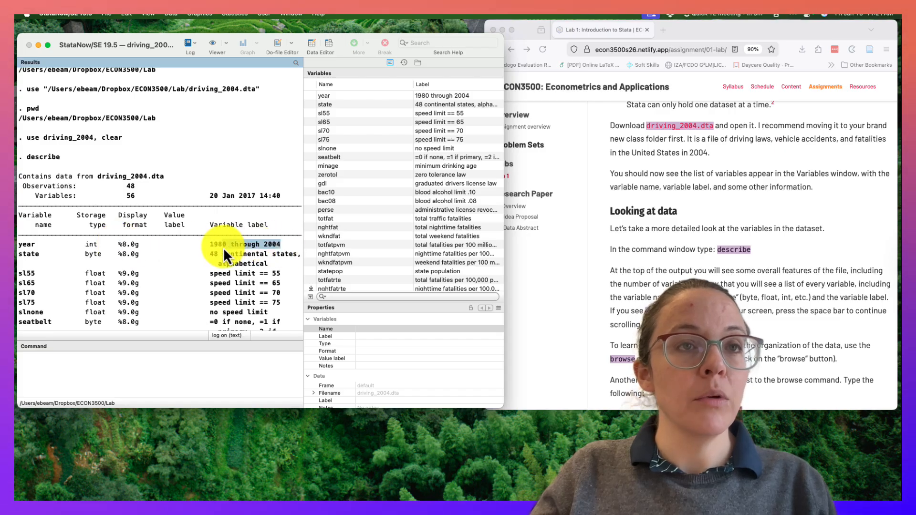
# - Describe the dataset again with the short forms des and d of describe, and look back through the variable listing
pyautogui.moveTo(223, 248)
pyautogui.mouseDown()
pyautogui.moveTo(210, 250)
pyautogui.moveTo(214, 315)
pyautogui.moveTo(213, 255)
pyautogui.mouseUp()
pyautogui.click(211, 290)
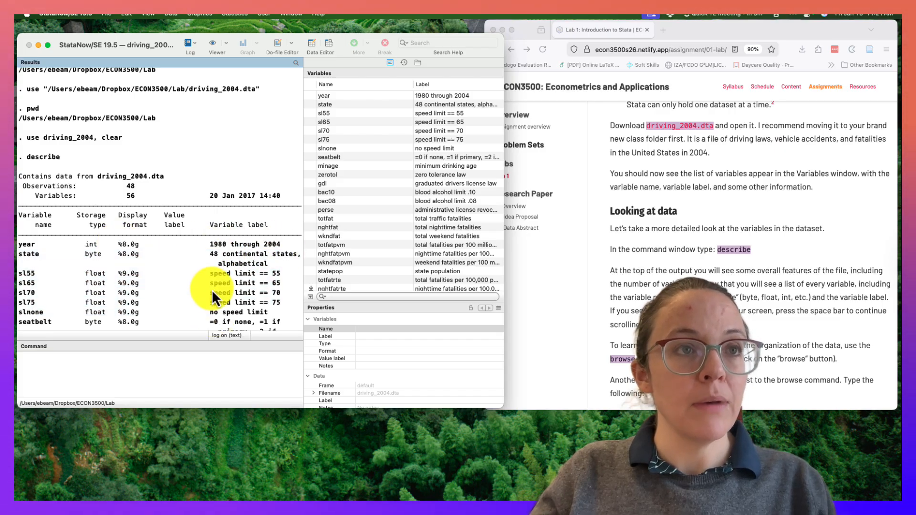
pyautogui.scroll(-3, 212, 290)
pyautogui.click(180, 383)
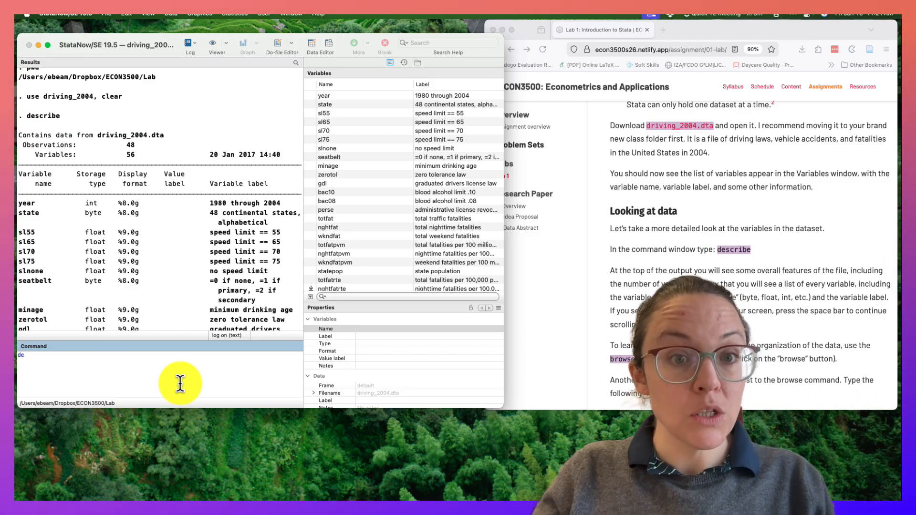
pyautogui.write('des')
pyautogui.press('Return')
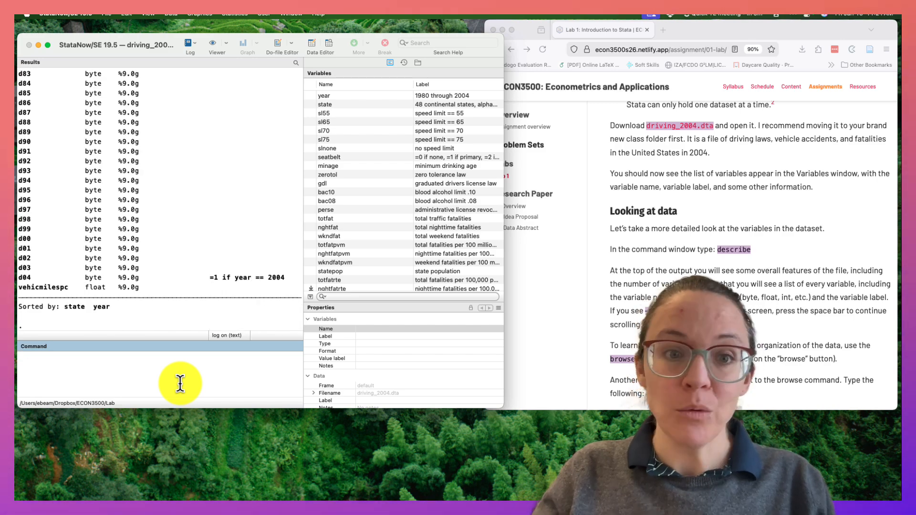
pyautogui.write('d')
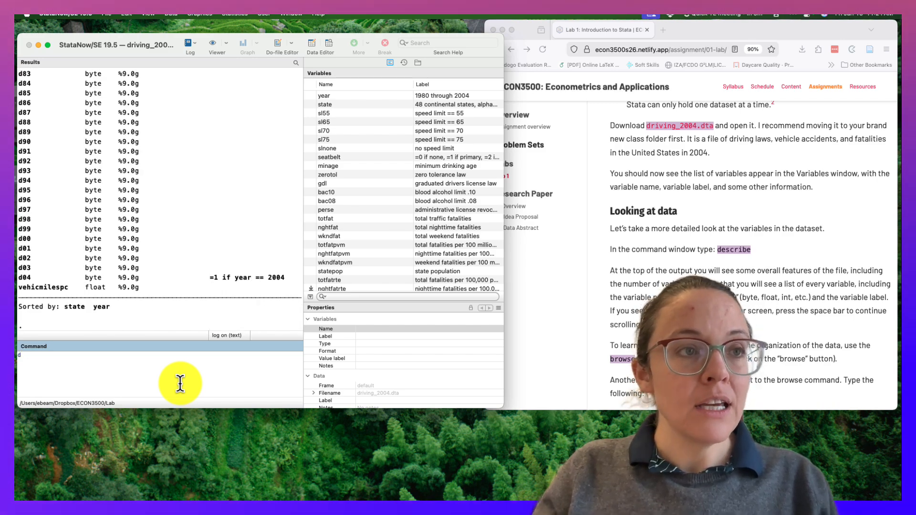
pyautogui.scroll(3, 160, 265)
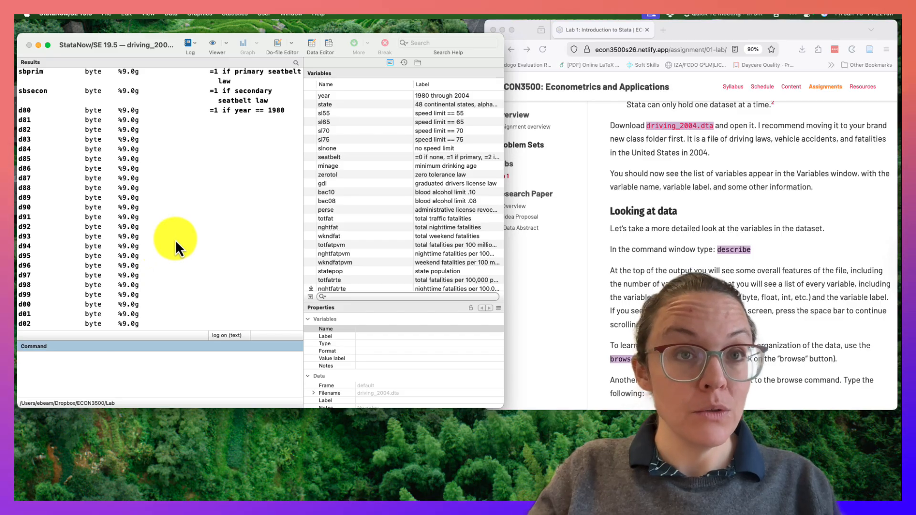
# - Run d totfat to describe only the total traffic fatalities variable
pyautogui.click(328, 106)
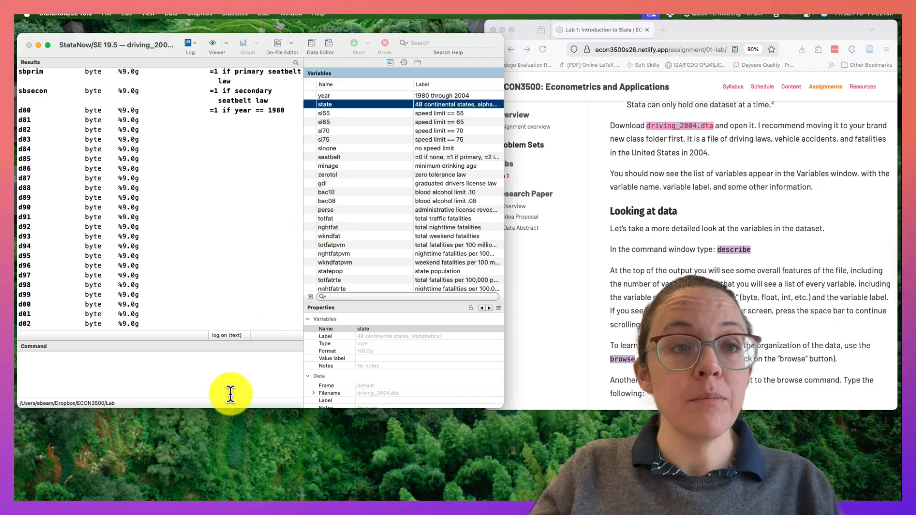
pyautogui.click(230, 374)
pyautogui.write('d')
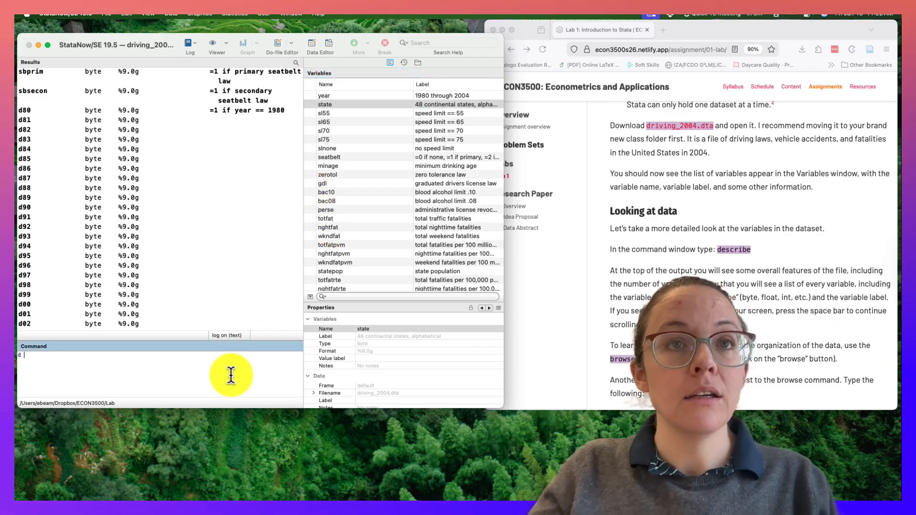
pyautogui.write(' totfat')
pyautogui.press('Return')
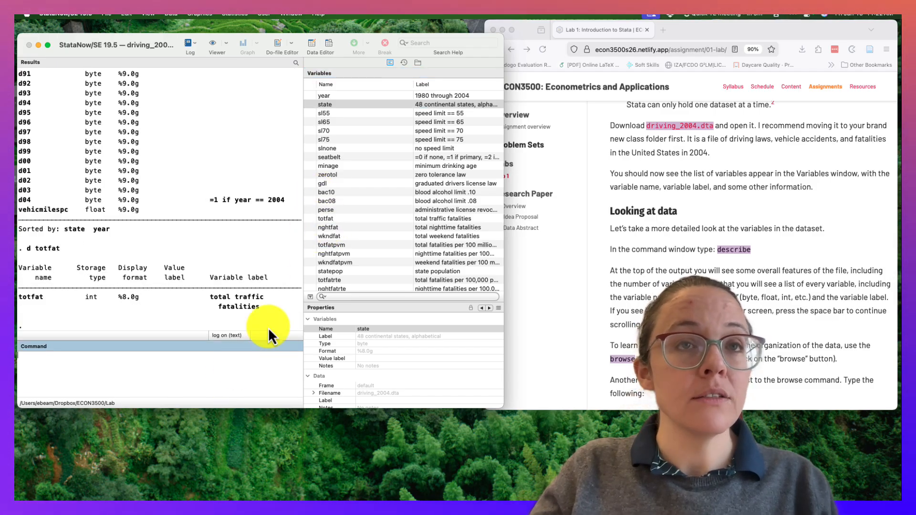
# - Enter d and insert totfat from the variable list, and inspect the properties of totfat, statepop and the dataset
pyautogui.write('d')
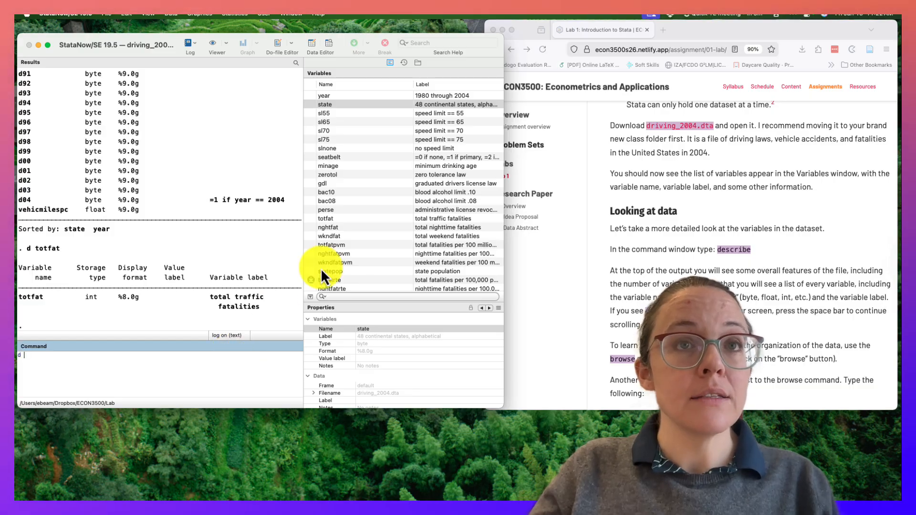
pyautogui.click(313, 221)
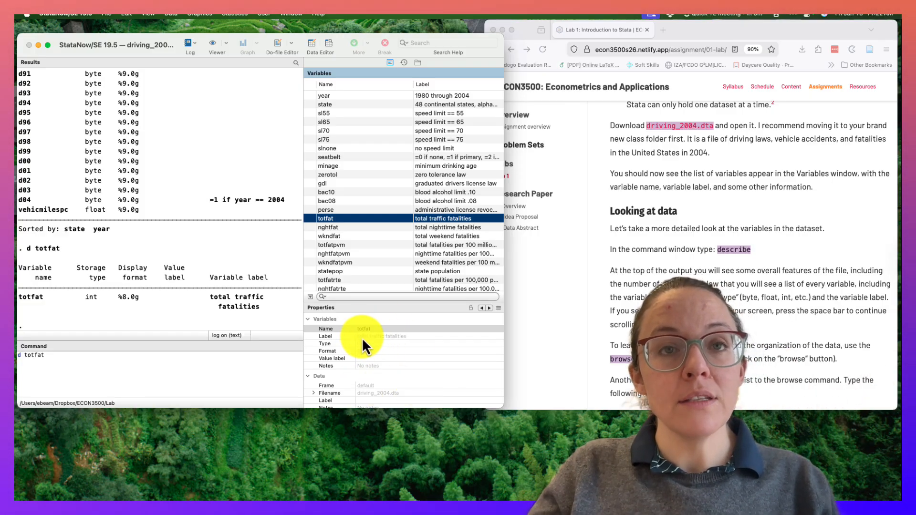
pyautogui.moveTo(350, 270); pyautogui.dragTo(337, 160)
pyautogui.click(350, 272)
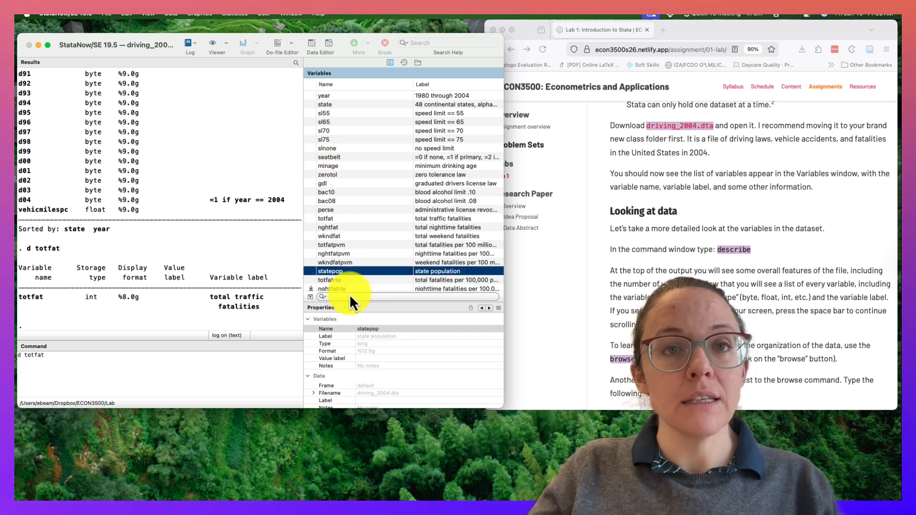
pyautogui.scroll(-3, 380, 374)
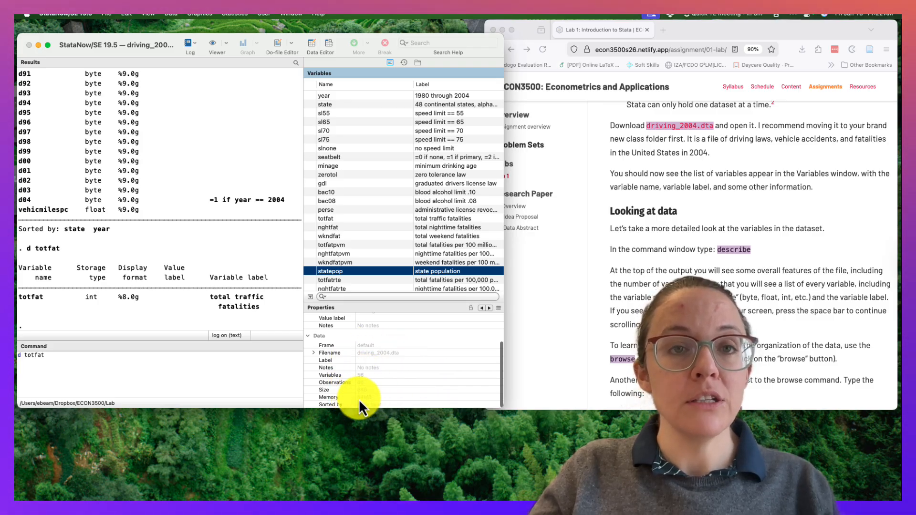
# - Find the browse instructions on the Lab 1 page and run browse to open the dataset as a spreadsheet
pyautogui.scroll(-5, 742, 315)
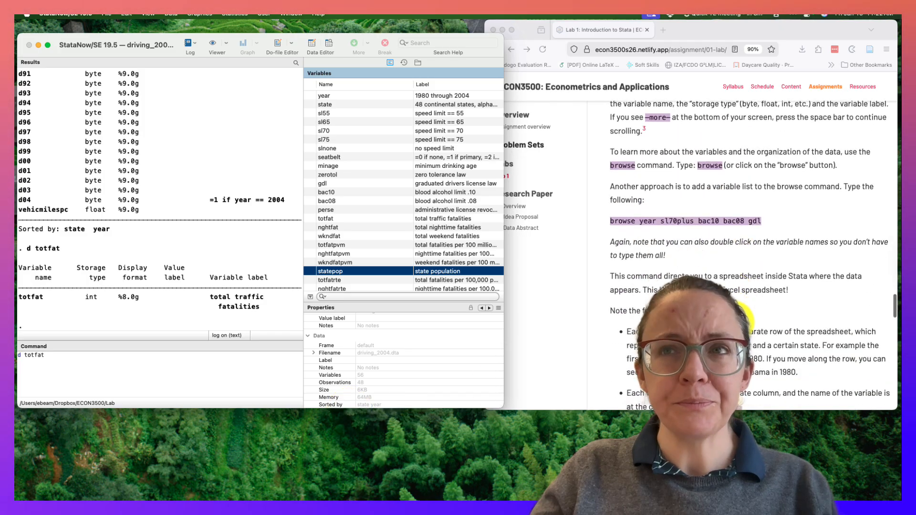
pyautogui.scroll(-3, 742, 314)
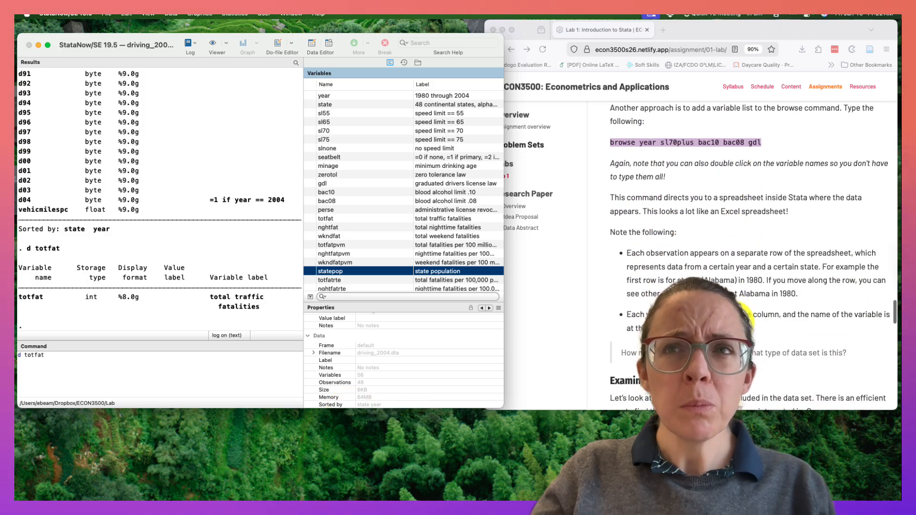
pyautogui.click(243, 385)
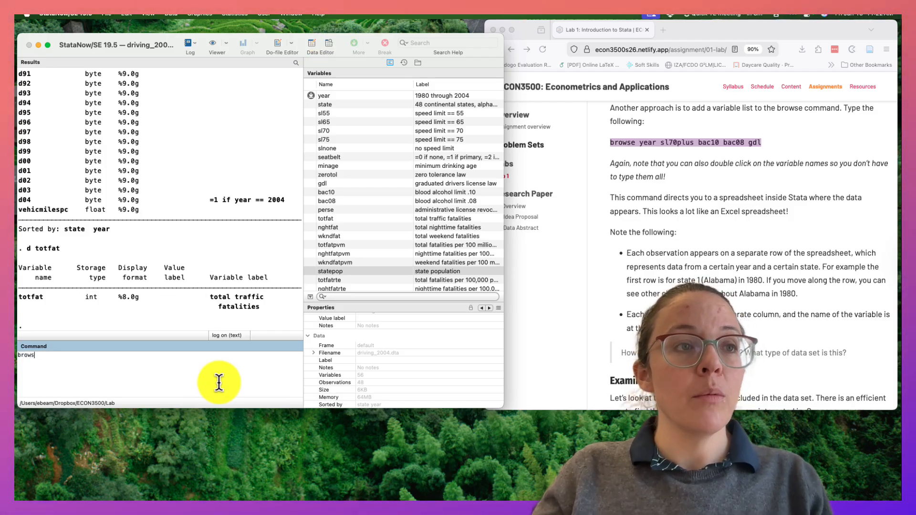
pyautogui.press('Return')
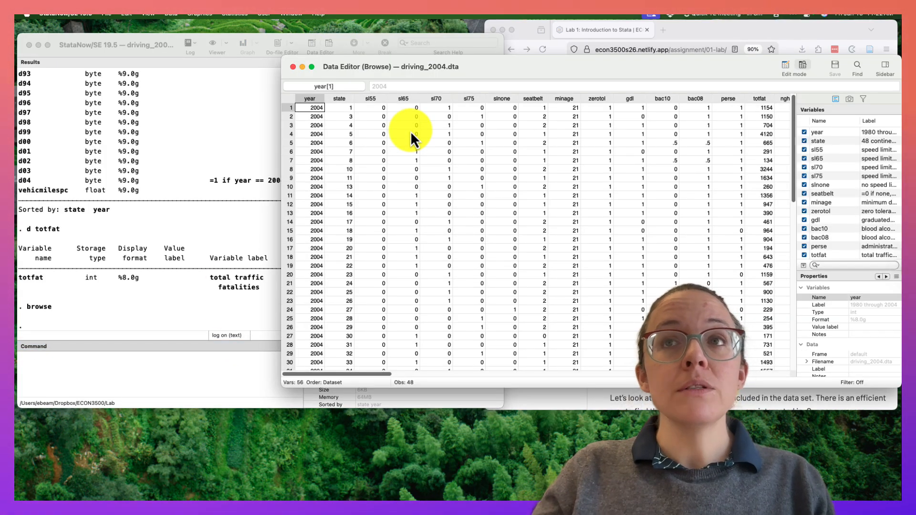
# - Look through the columns and rows of driving_2004.dta in the data browser, including the gdl and d04 variables, and close it
pyautogui.hscroll(15, 410, 130)
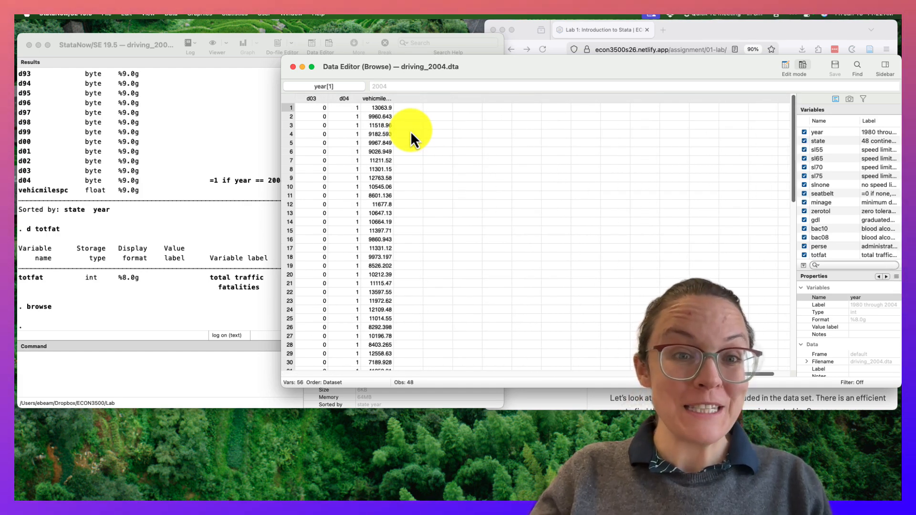
pyautogui.hscroll(-10, 410, 131)
pyautogui.hscroll(-5, 410, 131)
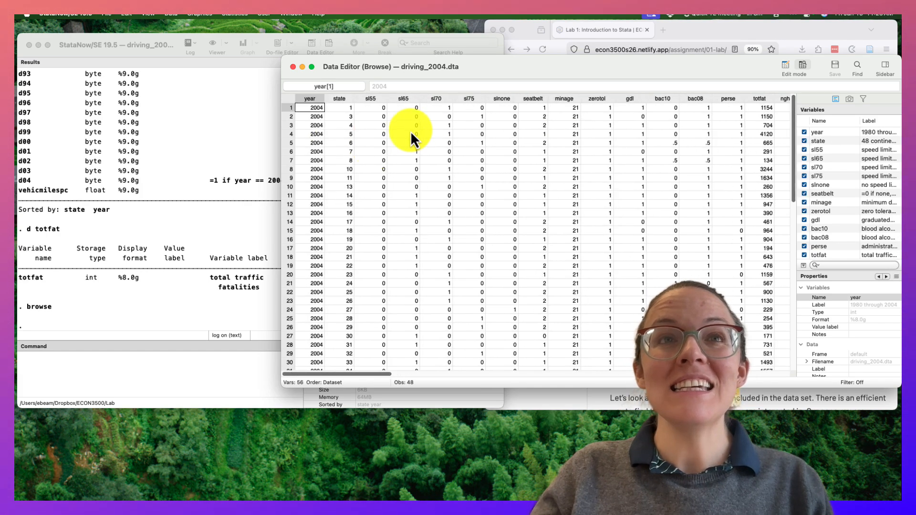
pyautogui.scroll(-10, 481, 315)
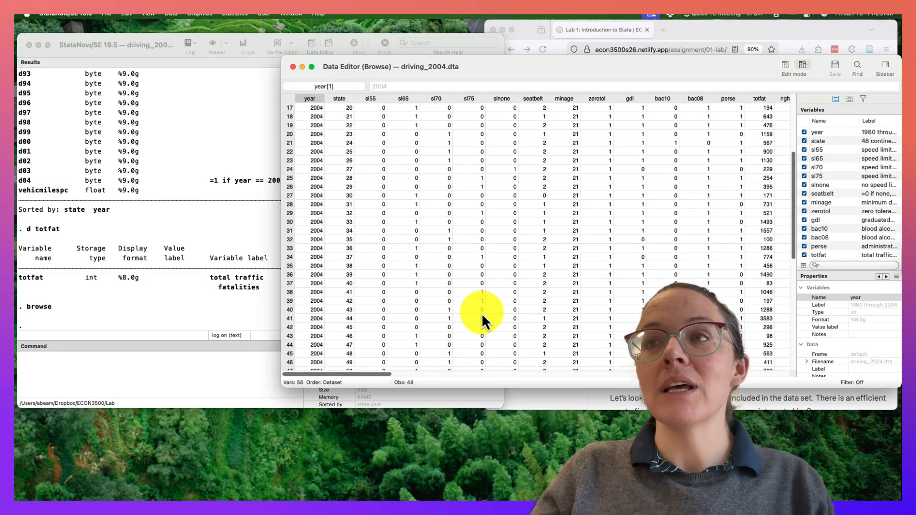
pyautogui.scroll(10, 481, 314)
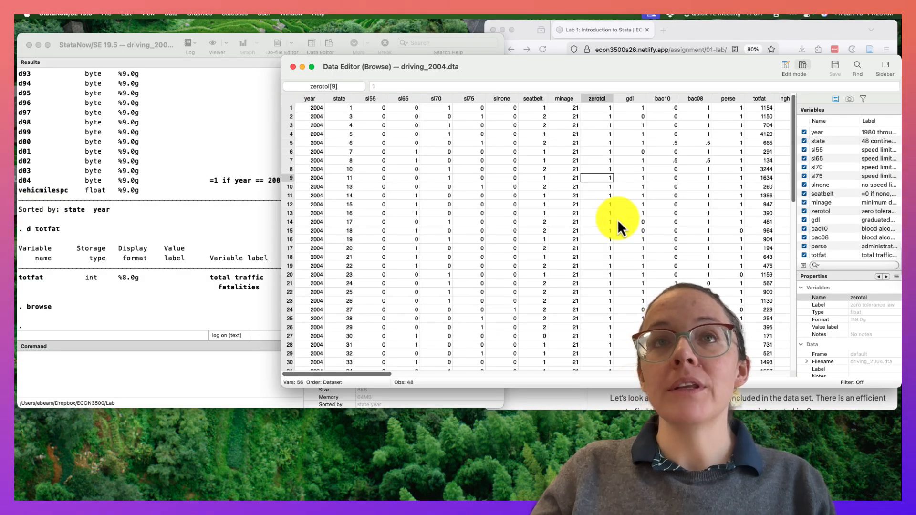
pyautogui.click(623, 250)
pyautogui.hscroll(7, 623, 251)
pyautogui.hscroll(-6, 623, 250)
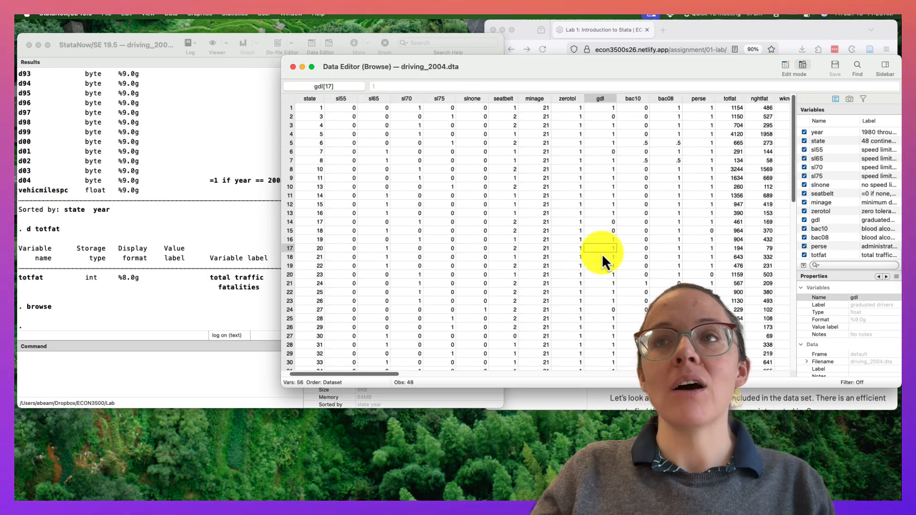
pyautogui.hscroll(15, 602, 253)
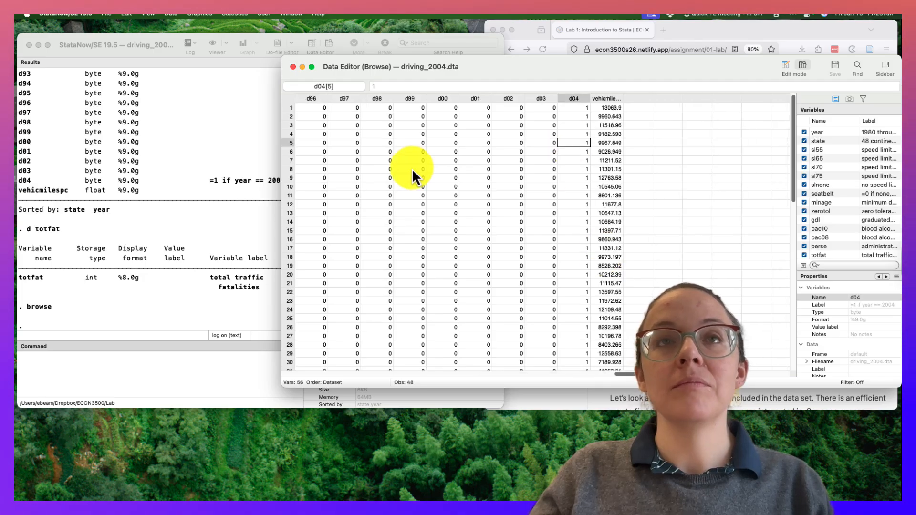
pyautogui.click(293, 67)
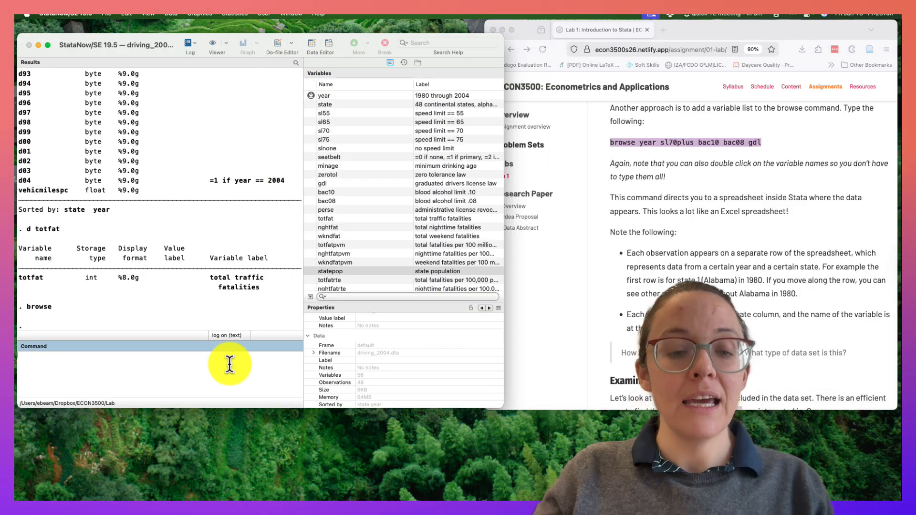
# - Browse the full dataset with the short form br and only the year variable with br year, closing the data browser each time
pyautogui.press('Return')
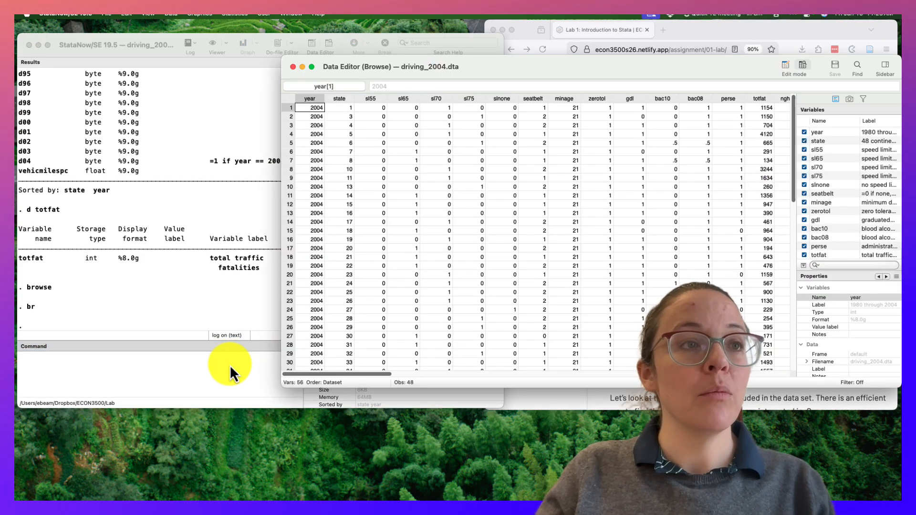
pyautogui.press('super+w')
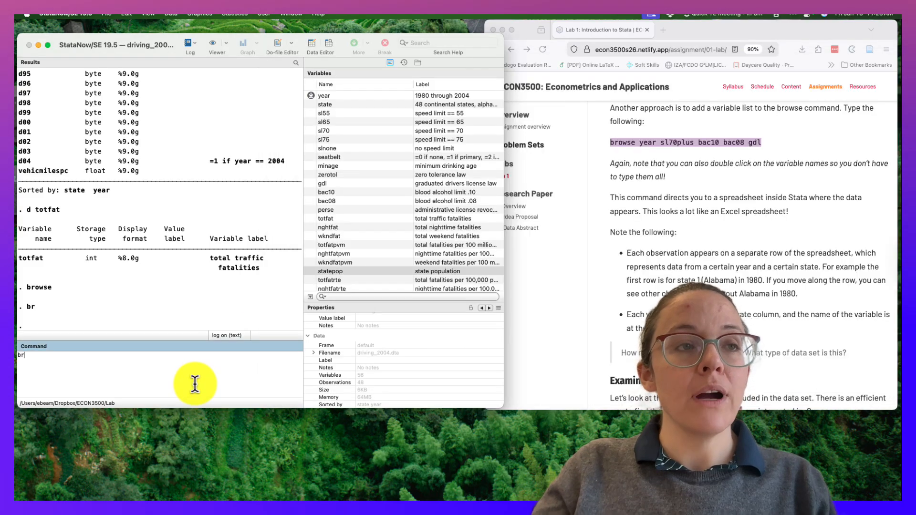
pyautogui.write('br year')
pyautogui.press('Return')
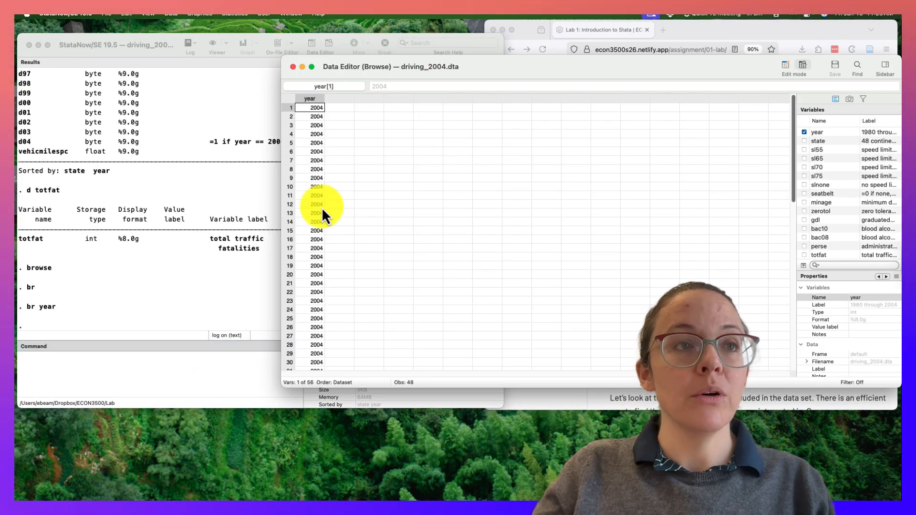
pyautogui.press('super+w')
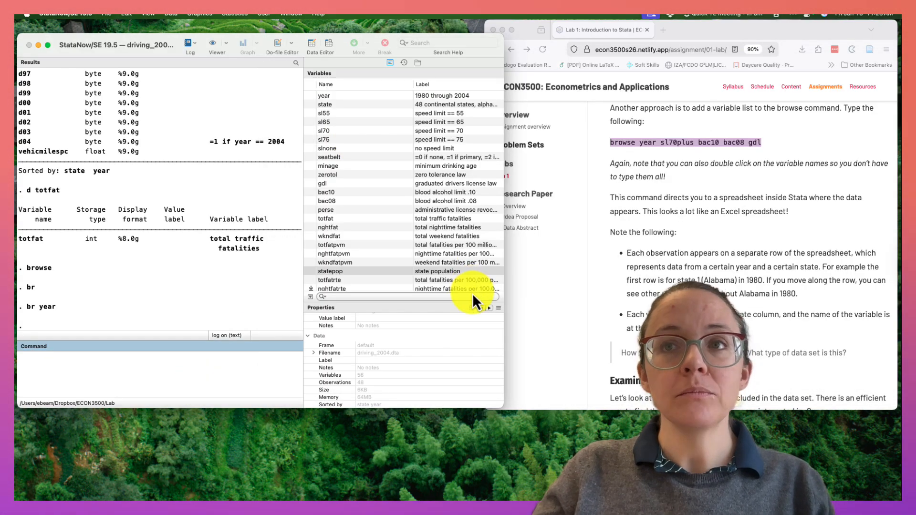
# - Find the Examining variables section on the Lab 1 page and run lookfor alcohol to search the variable names and labels
pyautogui.scroll(-5, 638, 315)
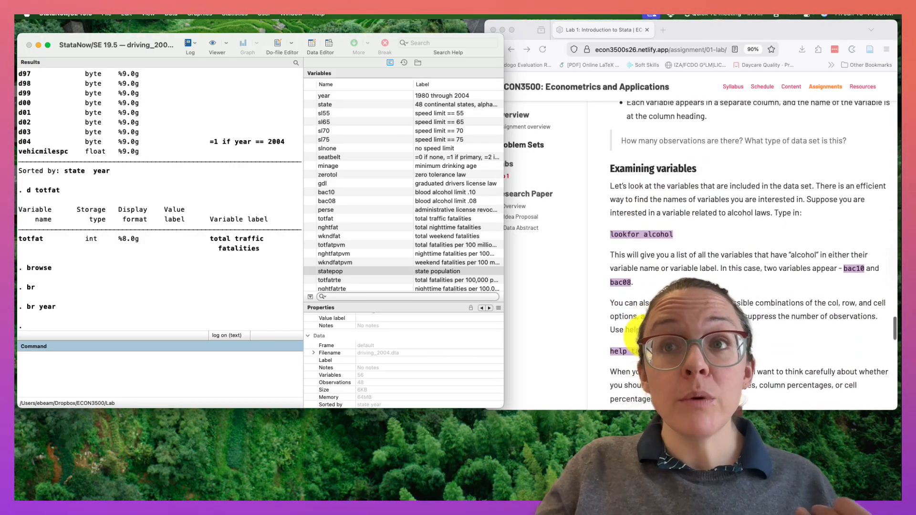
pyautogui.scroll(-1, 637, 317)
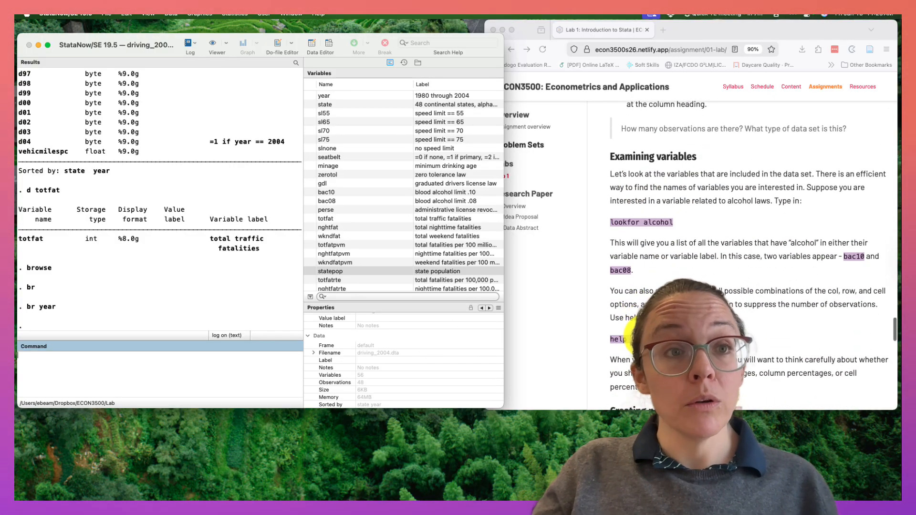
pyautogui.click(254, 372)
pyautogui.write('lookfor')
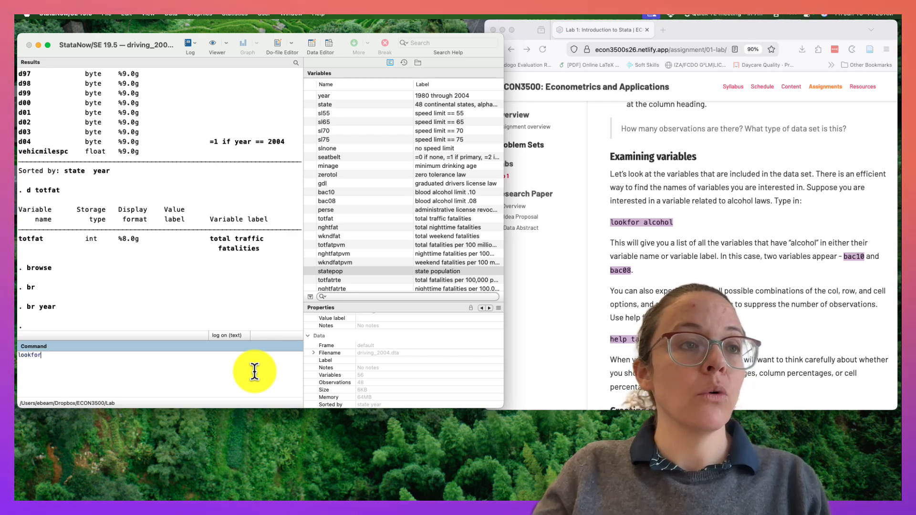
pyautogui.write(' alcohol')
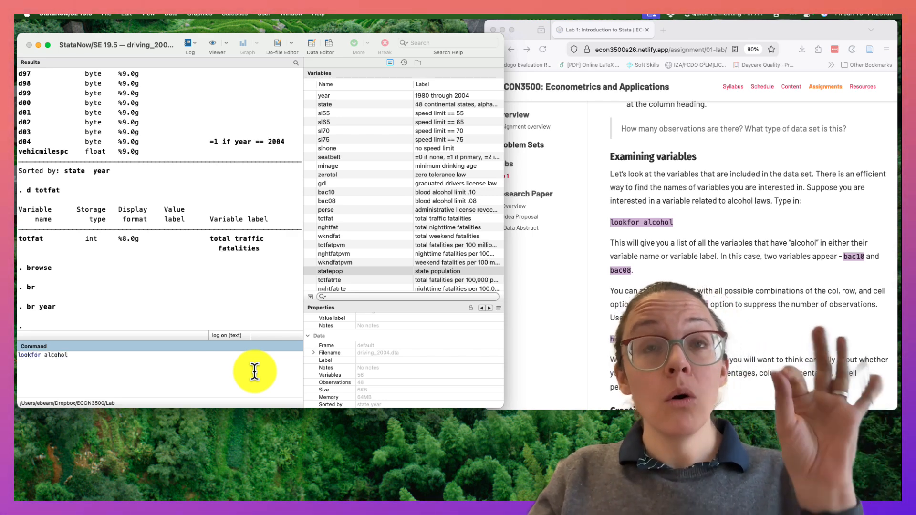
pyautogui.press('Return')
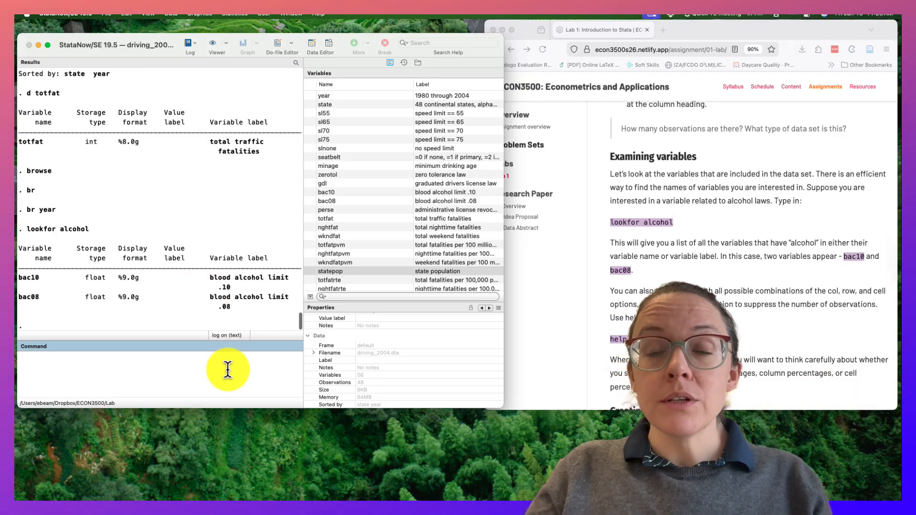
# - Tabulate the blood alcohol limit variable with tab bac10 and highlight its frequency table in the results
pyautogui.scroll(-4, 584, 347)
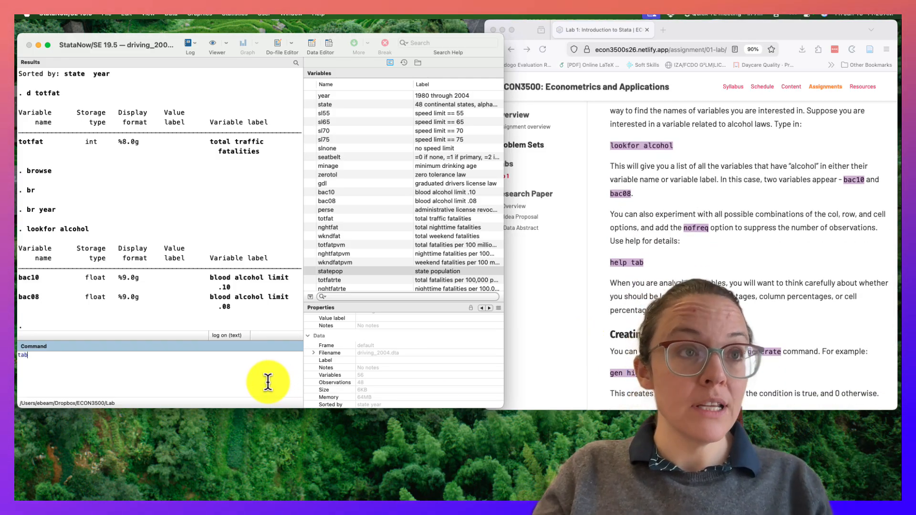
pyautogui.press('Return')
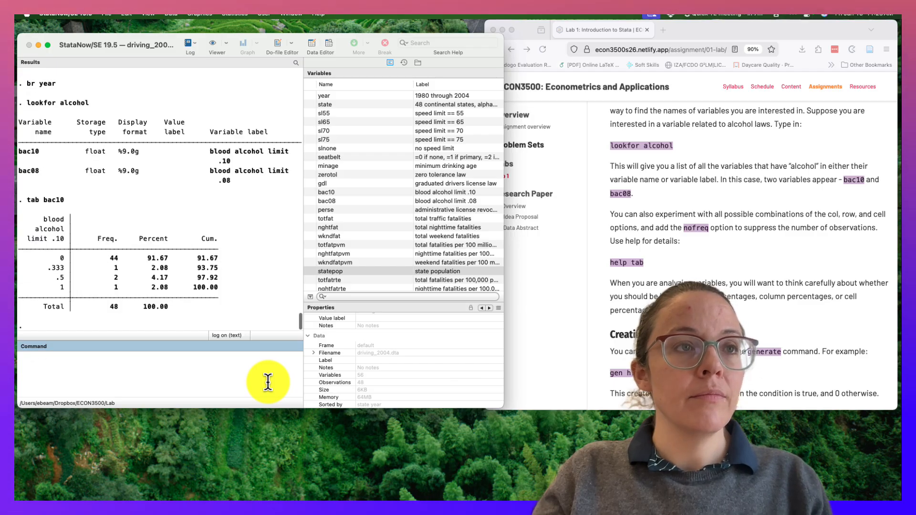
pyautogui.moveTo(26, 219); pyautogui.dragTo(212, 318)
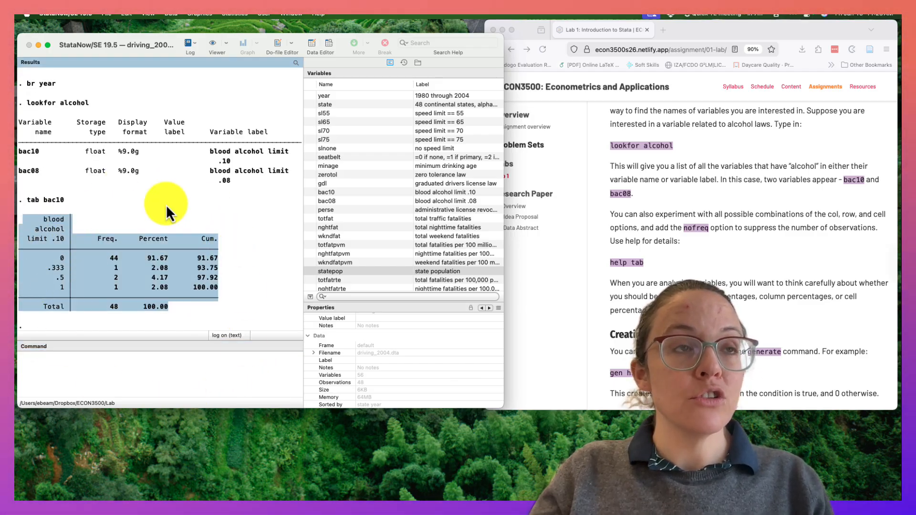
# - Open the help for the tab command, read the one-way table options on the tabulate oneway page, and return to the main window
pyautogui.click(125, 378)
pyautogui.write('help')
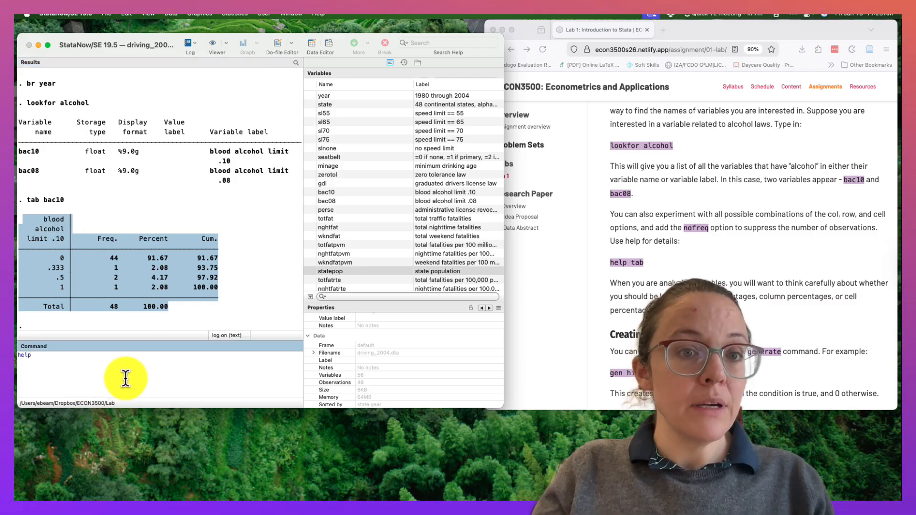
pyautogui.write(' tab')
pyautogui.press('Return')
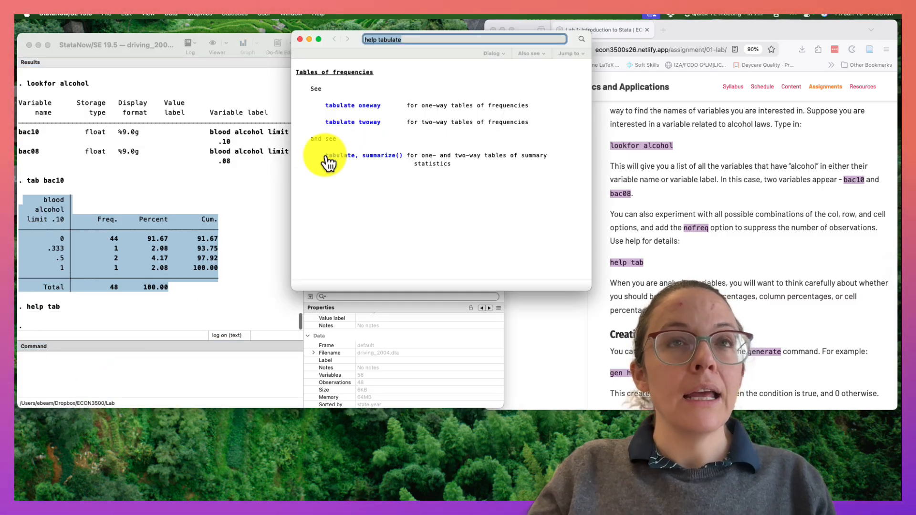
pyautogui.click(363, 111)
pyautogui.scroll(-5, 359, 221)
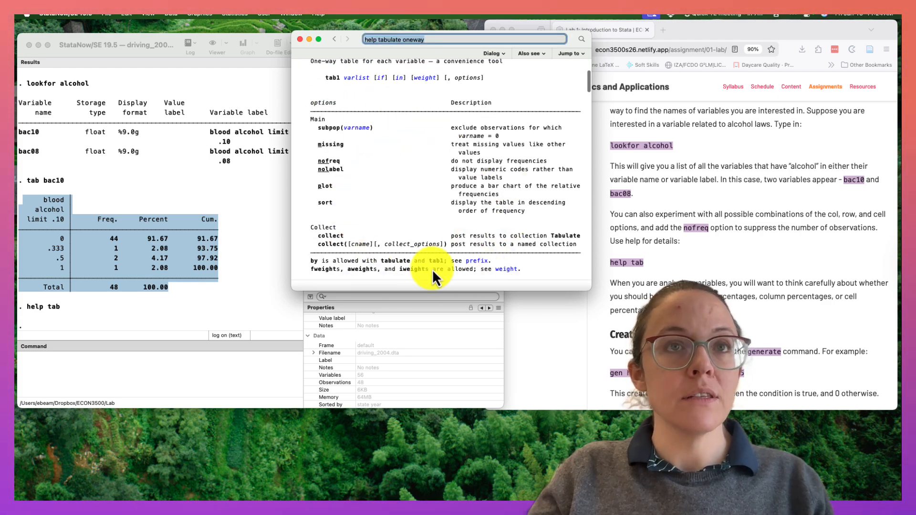
pyautogui.click(249, 370)
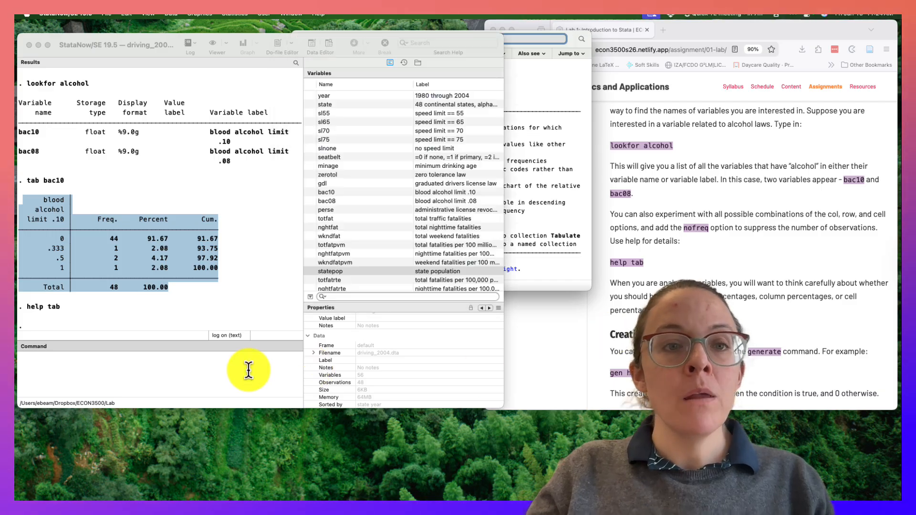
# - Find the gen highfatal example under Creating new variables on the Lab 1 page and look through the dataset's variable list
pyautogui.scroll(-5, 609, 289)
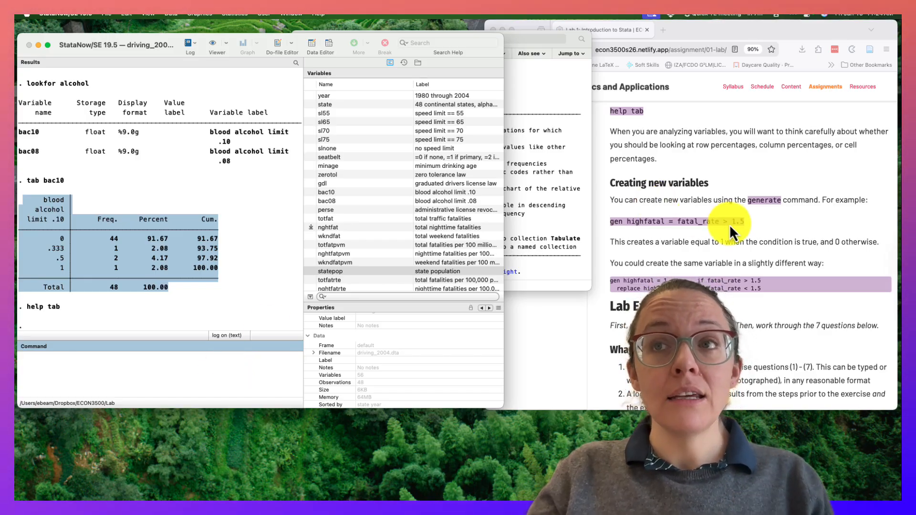
pyautogui.click(750, 224)
pyautogui.click(290, 368)
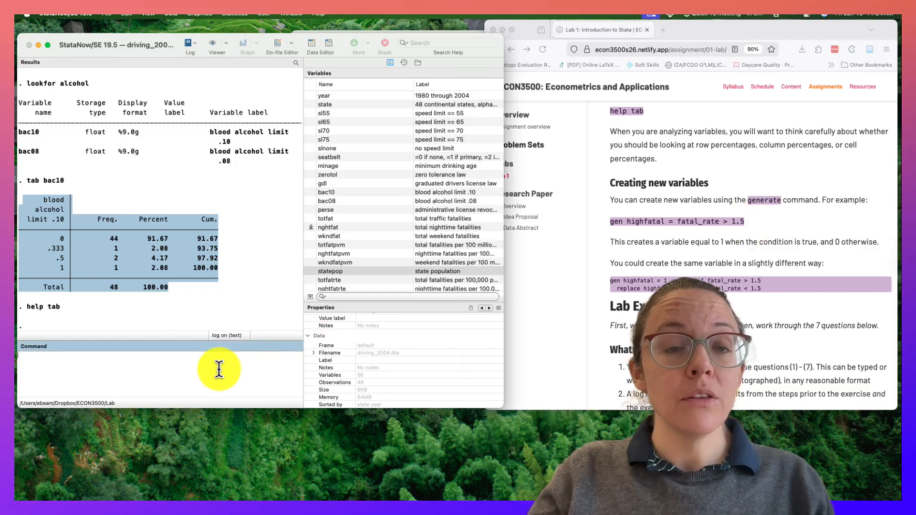
pyautogui.scroll(-15, 445, 174)
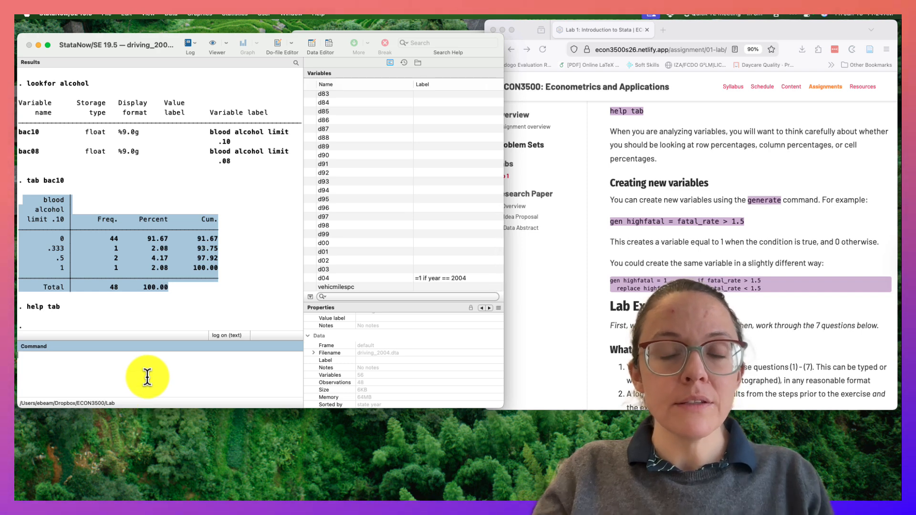
# - Try to generate highfatal from the condition fata_rate > 1.5, and retry it with the name corrected to fatal_rate
pyautogui.write('high')
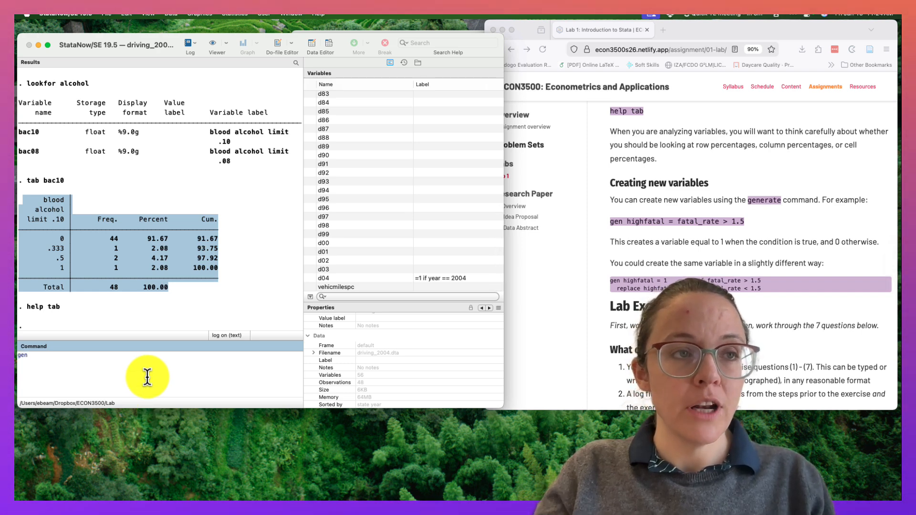
pyautogui.write('fatal')
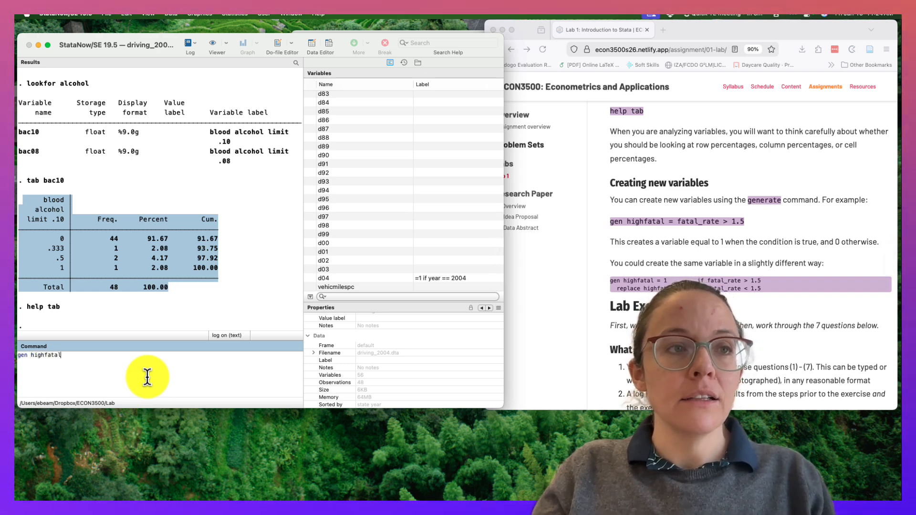
pyautogui.write(' = fa')
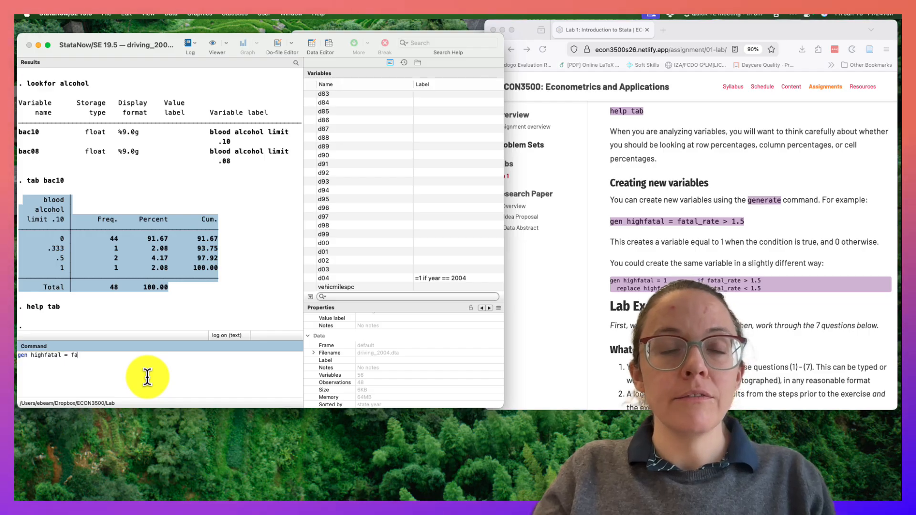
pyautogui.write('ta_rate >')
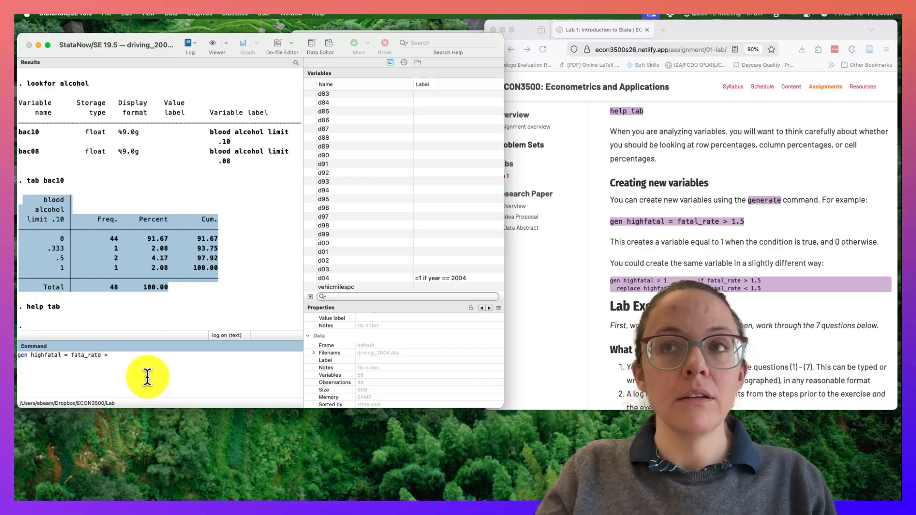
pyautogui.write(' 1.5')
pyautogui.press('Return')
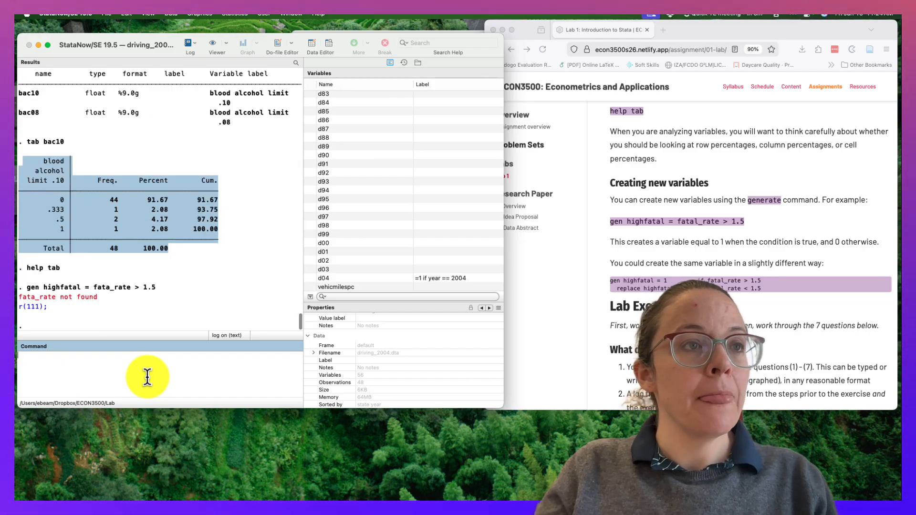
pyautogui.click(84, 355)
pyautogui.write('l')
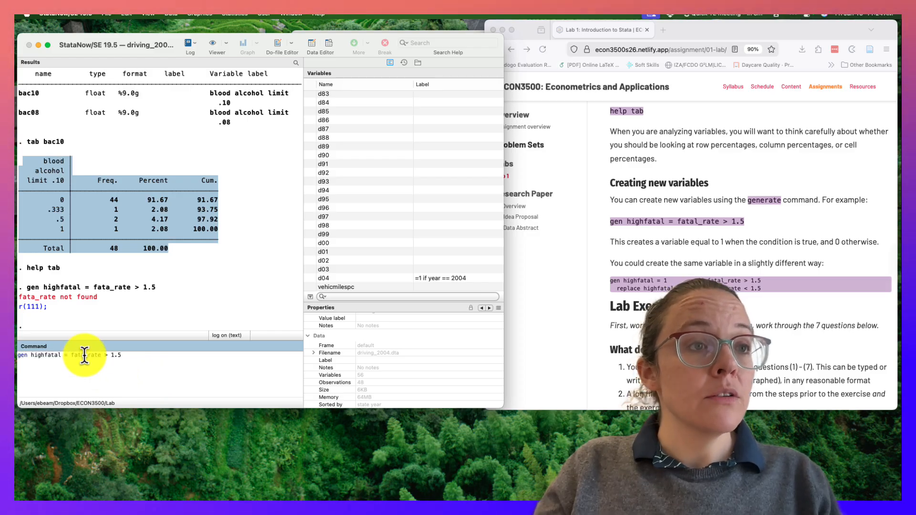
pyautogui.press('Return')
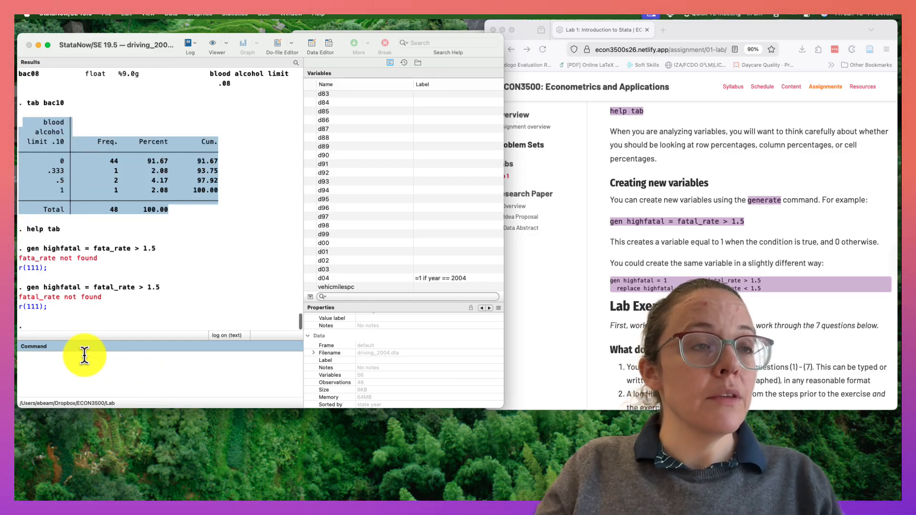
# - Filter the variable list by fat, generate the variable with gen highfatal = totfatpvm > 1.5, and highlight the parts of that command
pyautogui.click(345, 297)
pyautogui.write('fat')
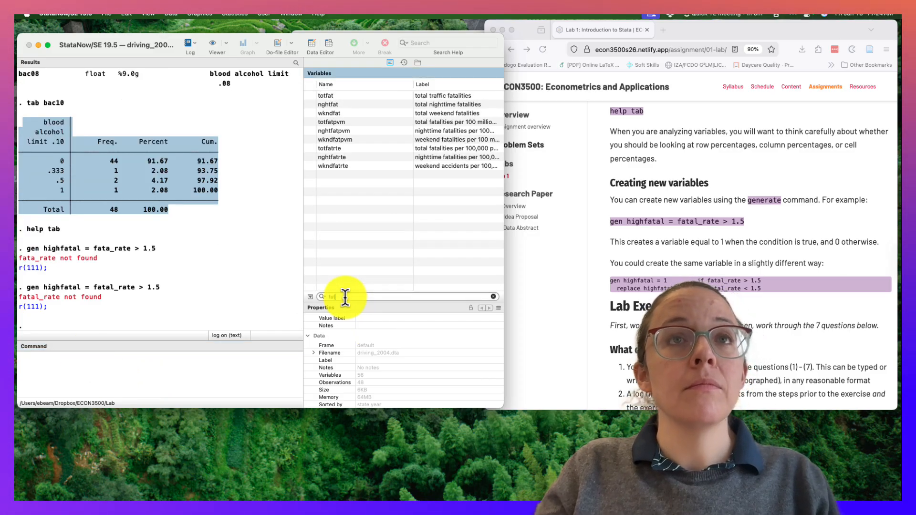
pyautogui.click(230, 357)
pyautogui.write('d')
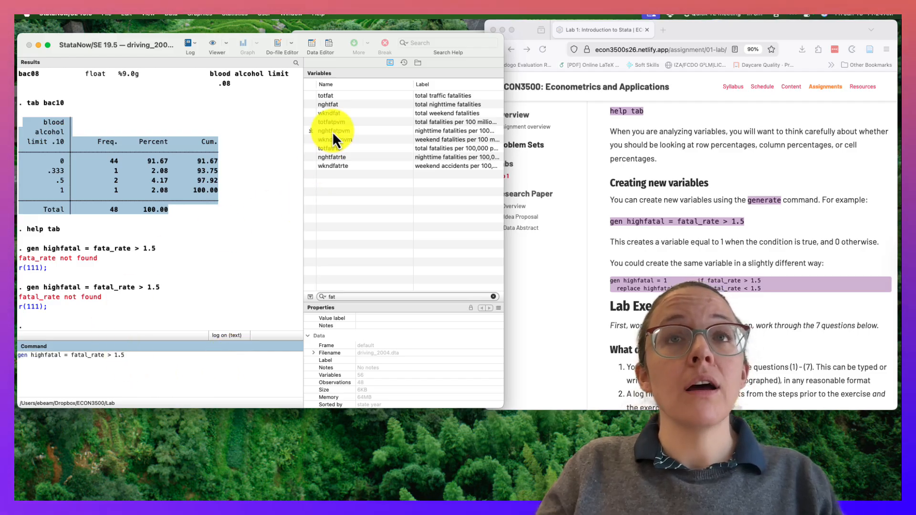
pyautogui.click(311, 122)
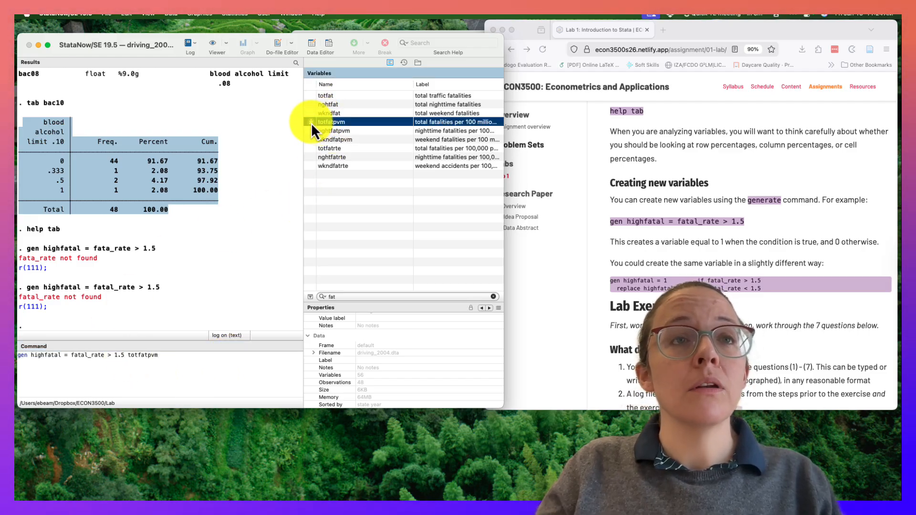
pyautogui.click(148, 355)
pyautogui.press('Return')
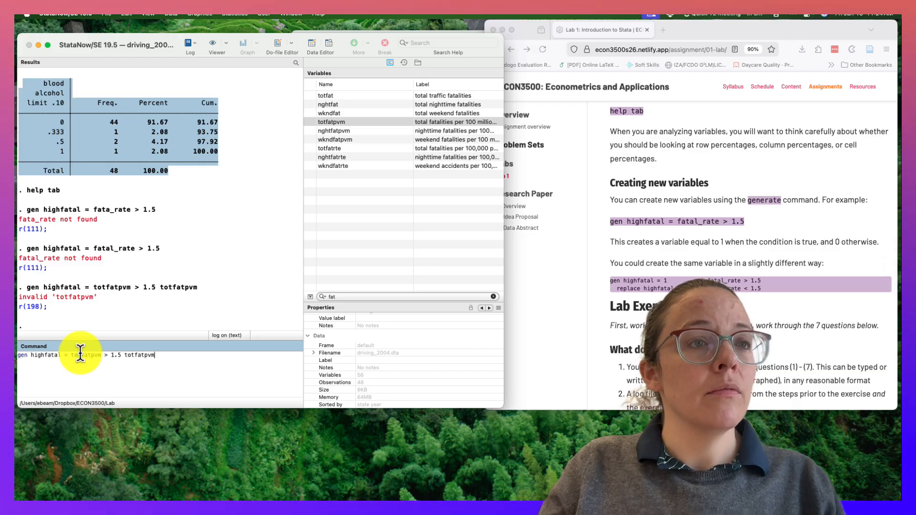
pyautogui.doubleClick(128, 355)
pyautogui.press('Return')
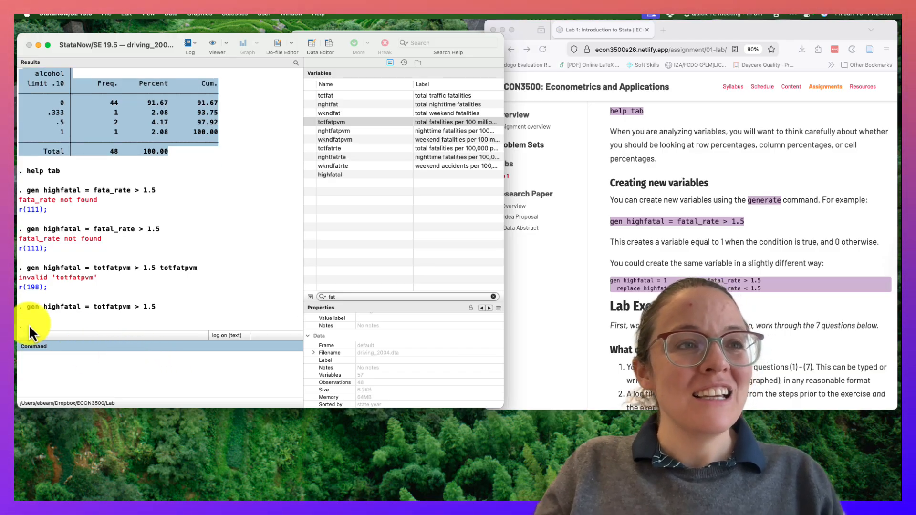
pyautogui.moveTo(28, 308); pyautogui.dragTo(64, 311)
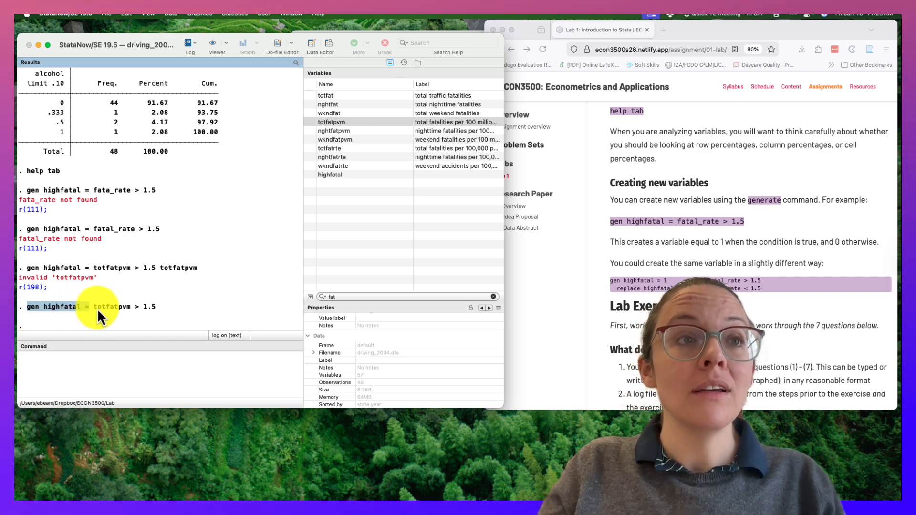
pyautogui.moveTo(97, 308); pyautogui.dragTo(156, 311)
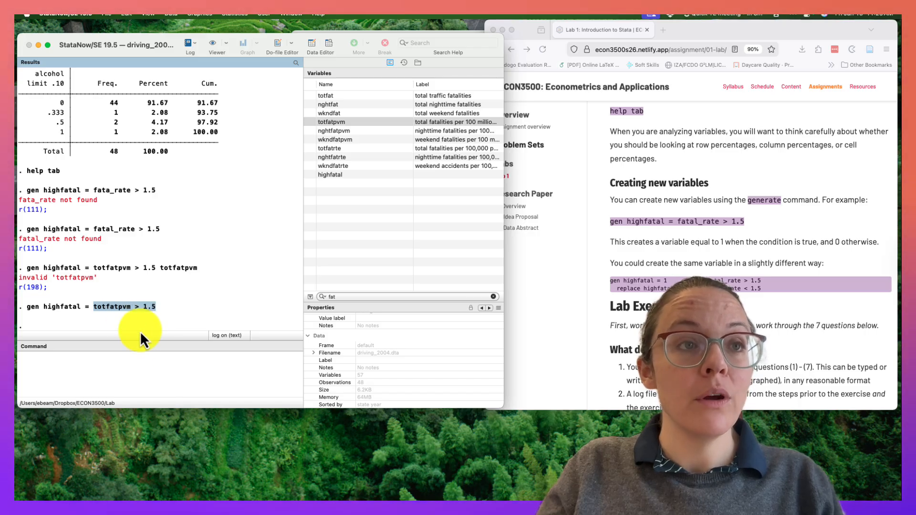
# - Cross-tabulate the new variable against the fatality rate with tab highfatal totfatpvm and look through the resulting tables
pyautogui.click(124, 367)
pyautogui.write('tab')
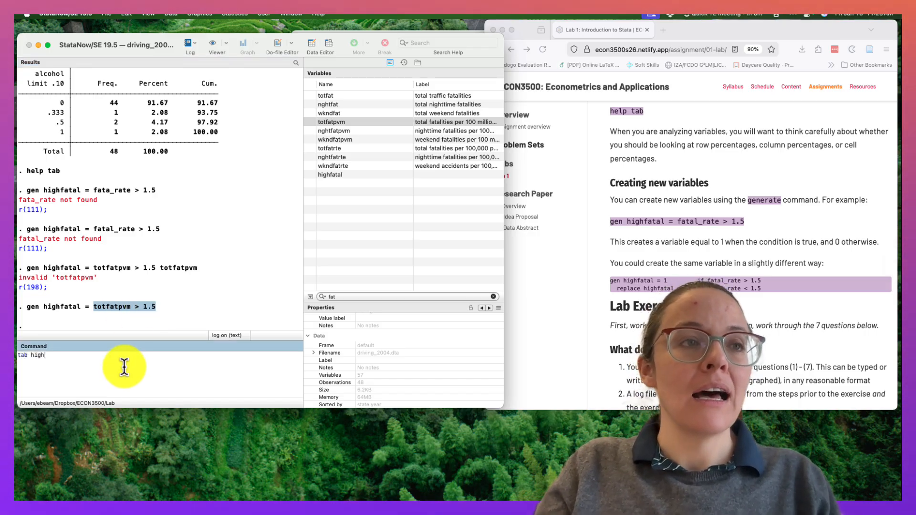
pyautogui.write(' highfatal totfat')
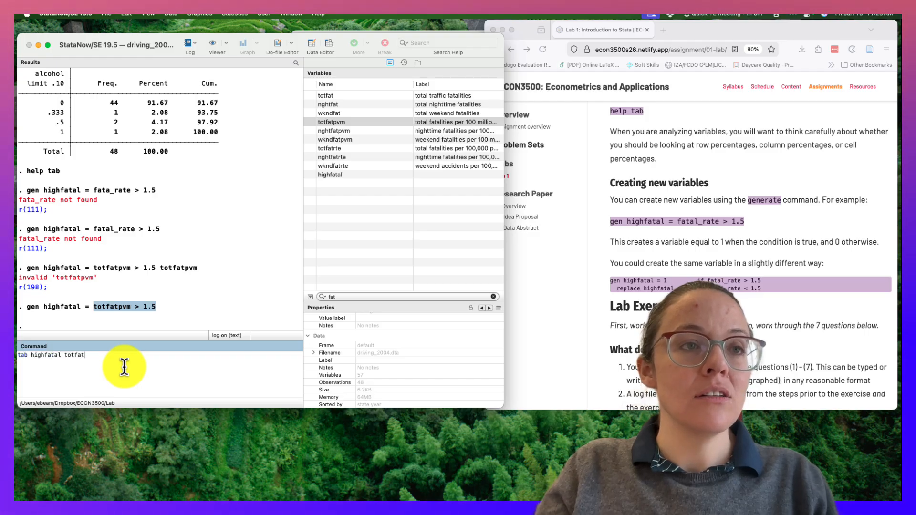
pyautogui.write('pvm')
pyautogui.press('Return')
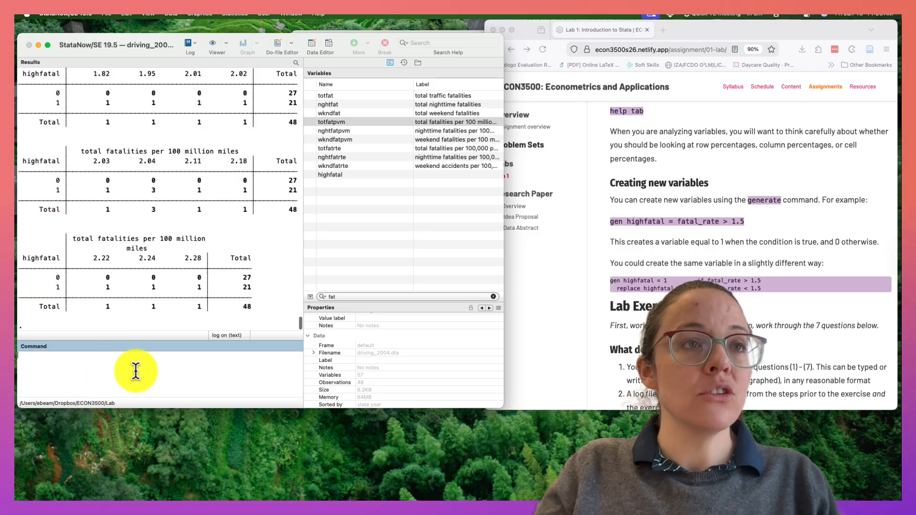
pyautogui.scroll(3, 169, 222)
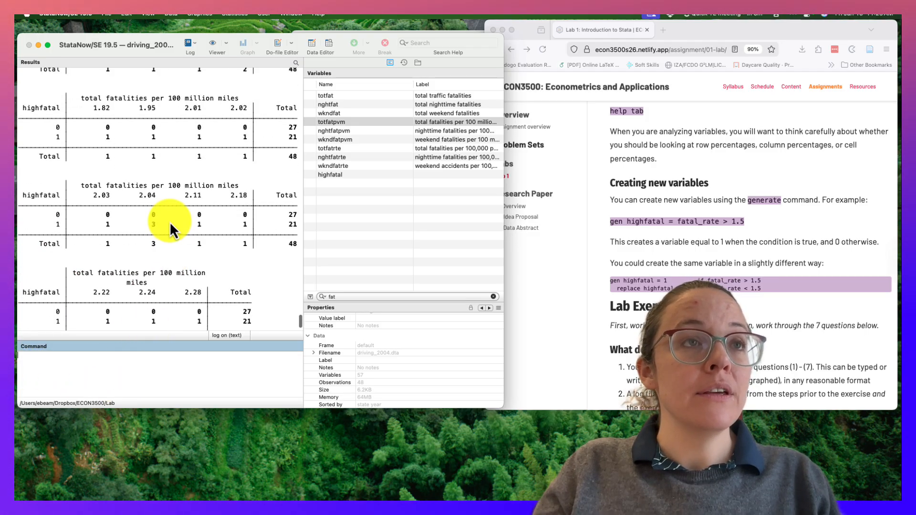
pyautogui.scroll(15, 170, 221)
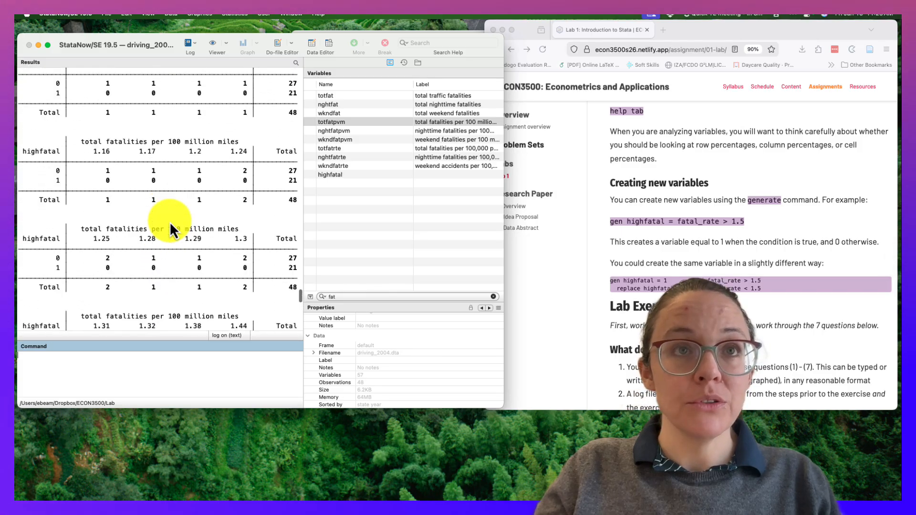
pyautogui.scroll(10, 170, 221)
# - Widen the Stata window and rerun tab highfatal totfatpvm
pyautogui.moveTo(503, 231); pyautogui.dragTo(725, 215)
pyautogui.click(374, 357)
pyautogui.write('tab highfatal totfatpvm')
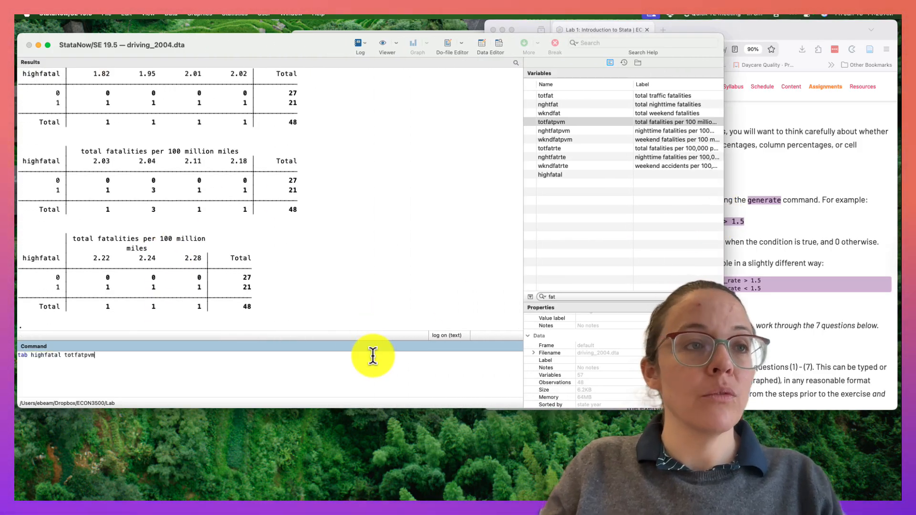
pyautogui.press('Return')
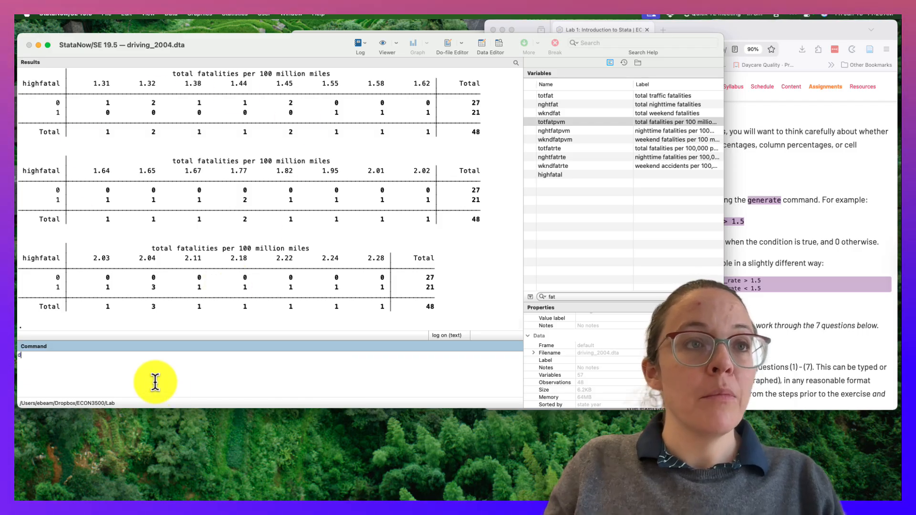
# - Swap the variable order by running tab totfatpvm highfatal, with fatality rates as rows and highfatal as columns
pyautogui.press('pageup')
pyautogui.doubleClick(38, 355)
pyautogui.press('BackSpace')
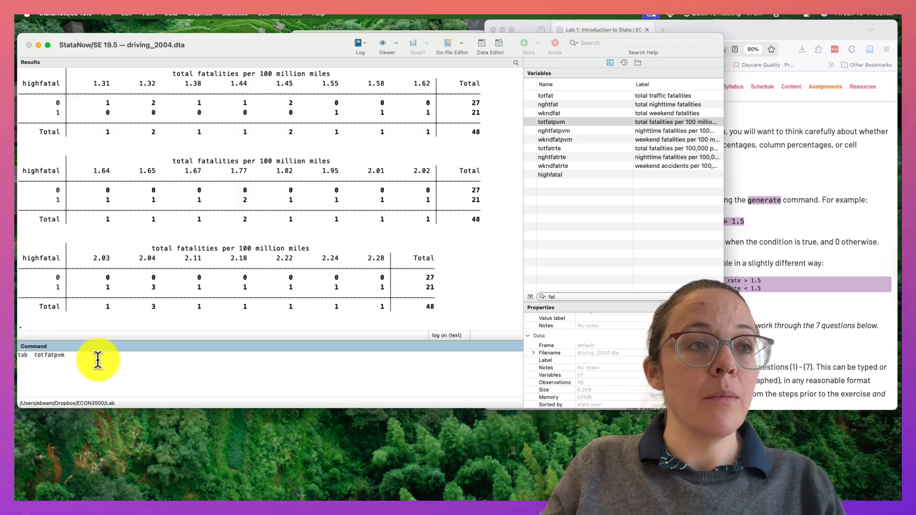
pyautogui.write('highfatal')
pyautogui.press('Return')
pyautogui.scroll(15, 93, 209)
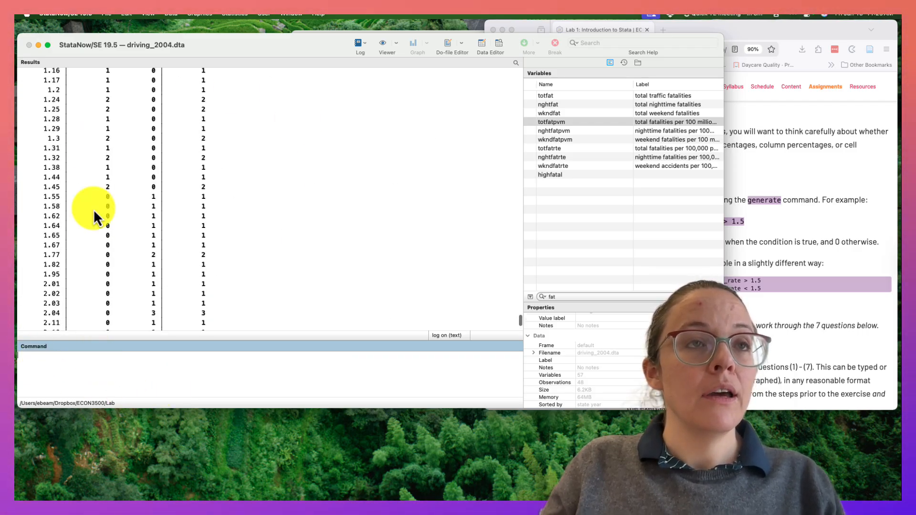
# - Check the highfatal 0 and 1 columns against the fatality rates around 1.5 and highlight the table's Total row
pyautogui.scroll(-3, 93, 209)
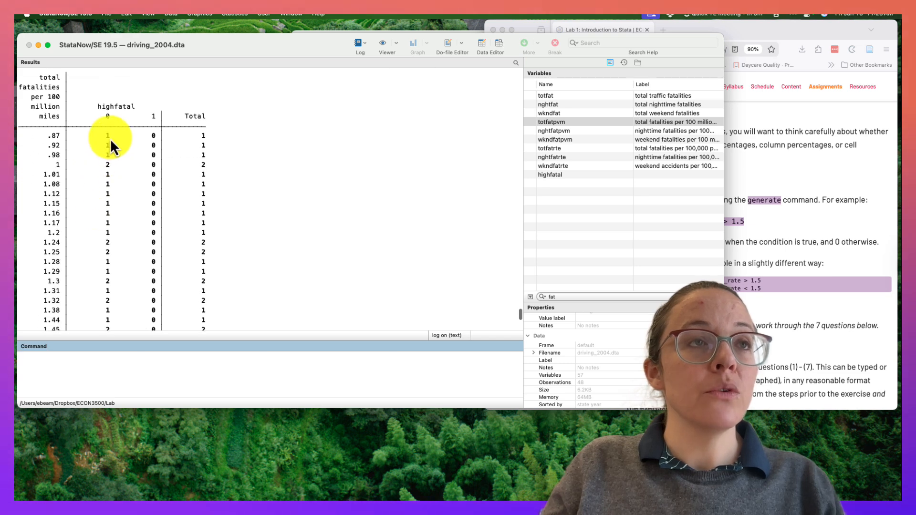
pyautogui.moveTo(110, 138); pyautogui.dragTo(110, 281)
pyautogui.click(116, 140)
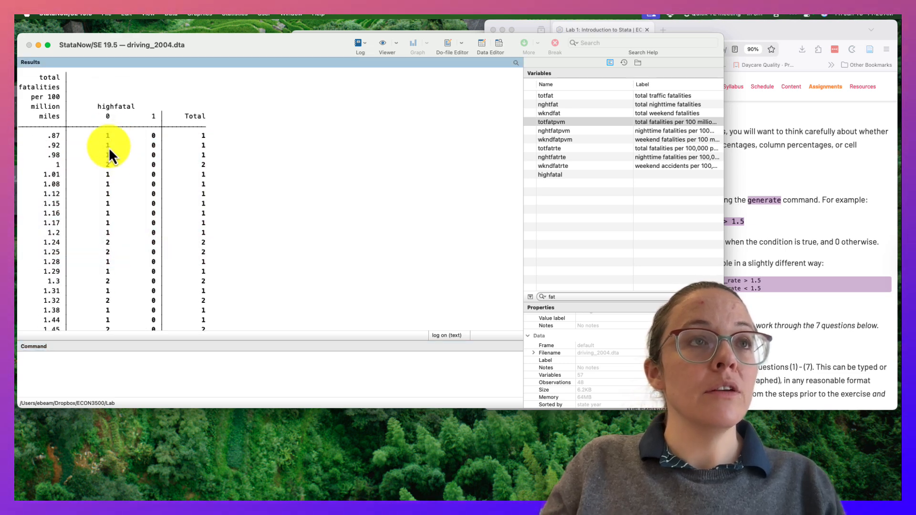
pyautogui.scroll(-15, 116, 279)
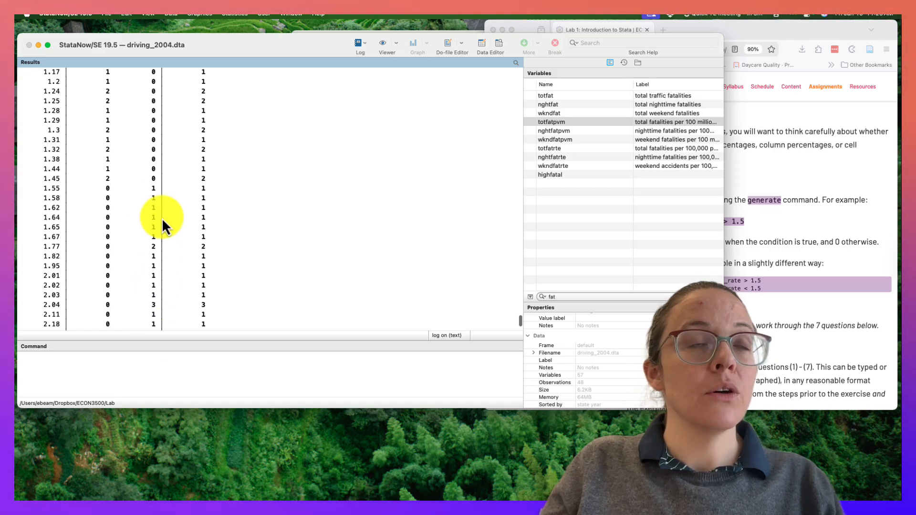
pyautogui.scroll(10, 110, 270)
pyautogui.scroll(-15, 153, 300)
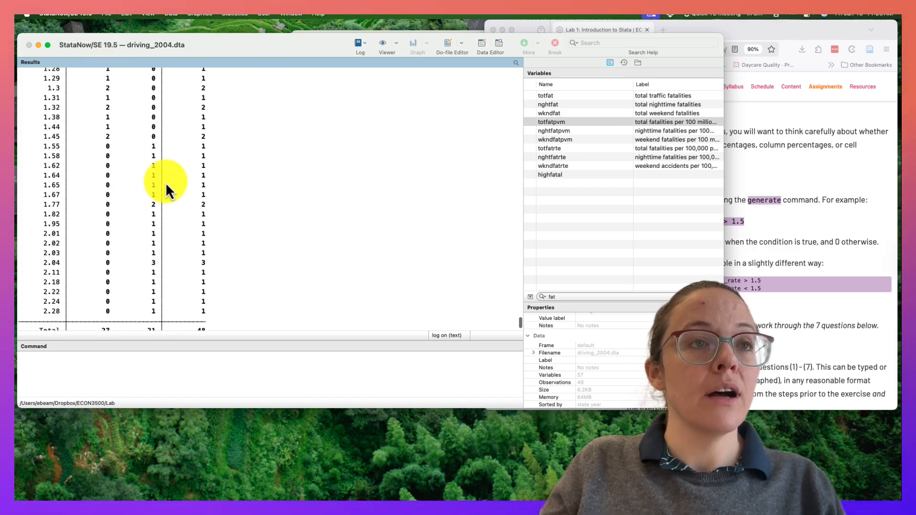
pyautogui.moveTo(102, 308); pyautogui.dragTo(215, 311)
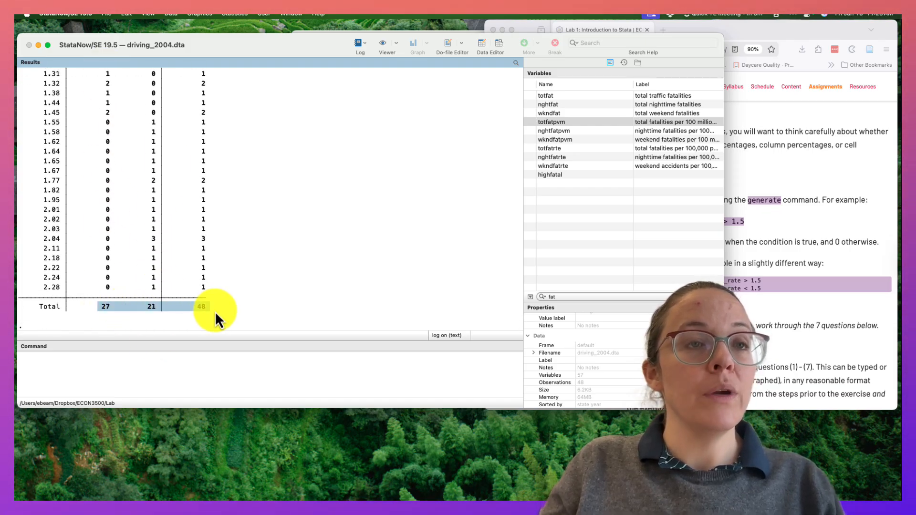
# - Highlight the highfatal 1 total and the overall total in the Total row, and review the table from its header
pyautogui.click(119, 310)
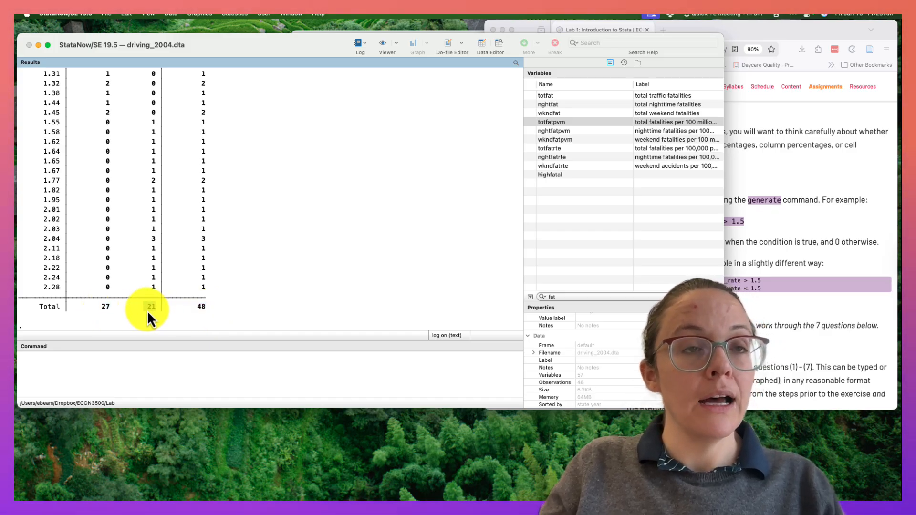
pyautogui.moveTo(209, 308); pyautogui.dragTo(189, 308)
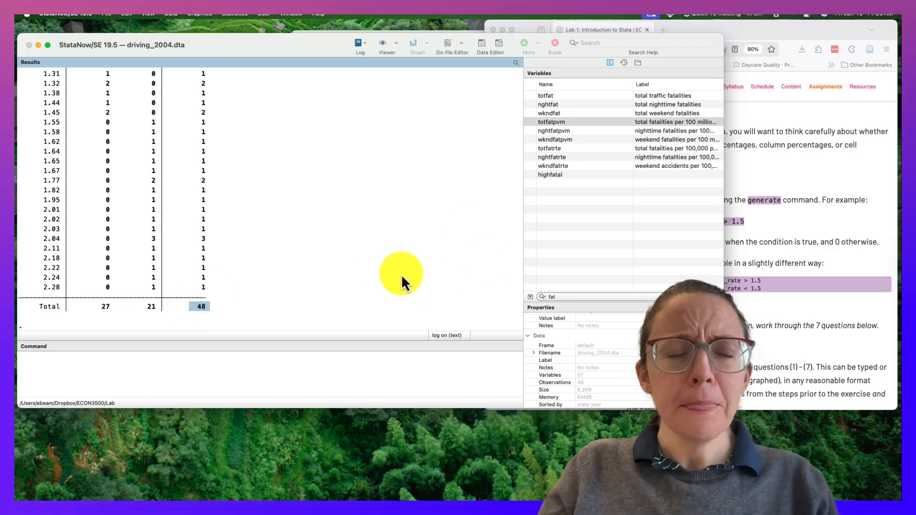
pyautogui.scroll(2, 227, 233)
pyautogui.scroll(10, 227, 233)
pyautogui.scroll(-5, 222, 230)
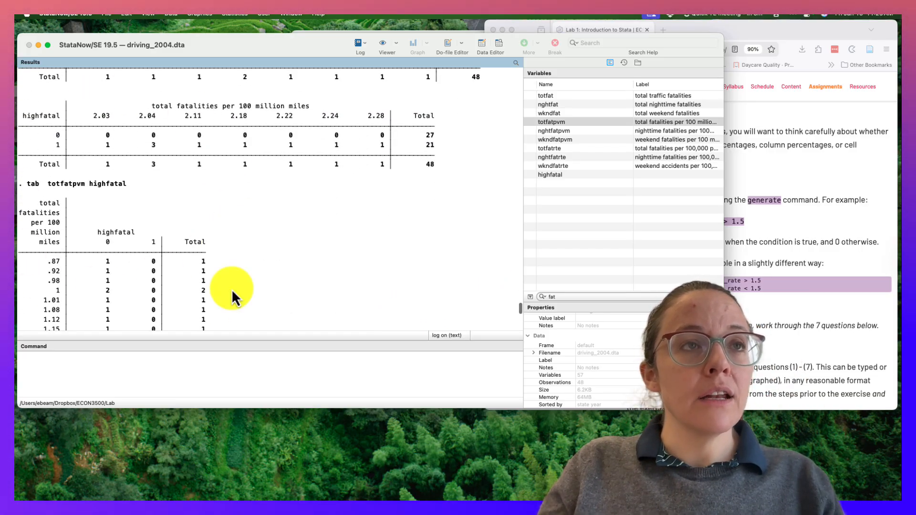
# - Rerun the cross-tabulation with row percentages using tab totfatpvm highfatal, row
pyautogui.click(90, 372)
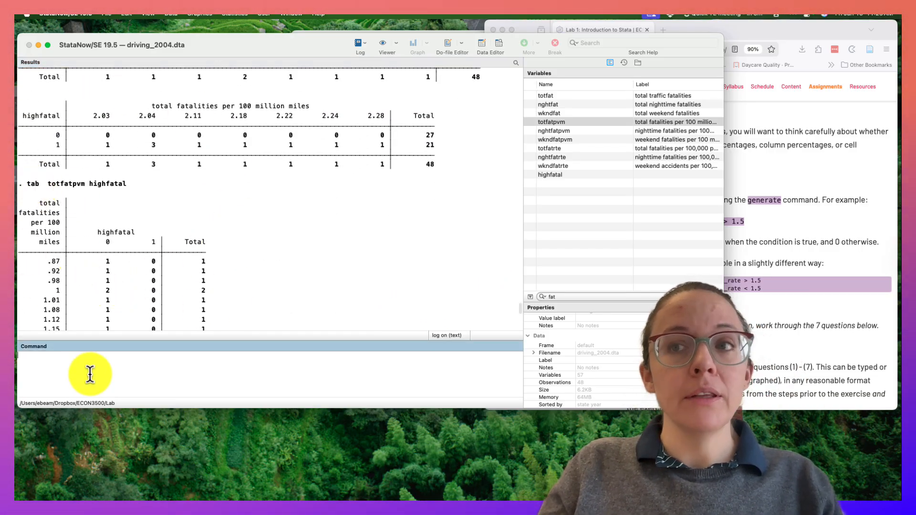
pyautogui.write('tab')
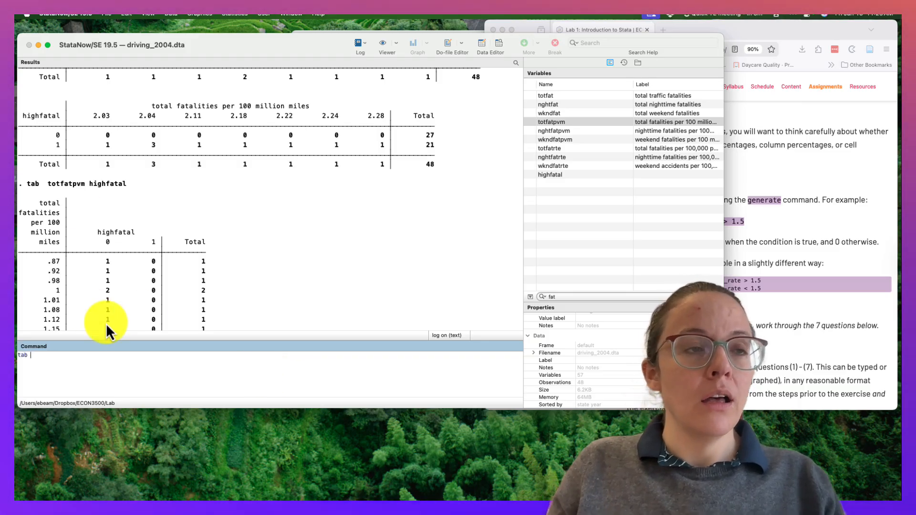
pyautogui.press('pageup')
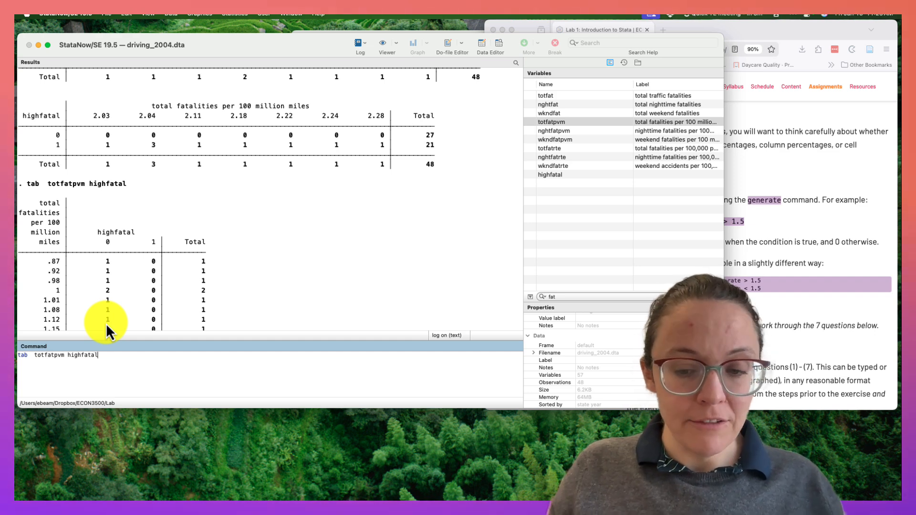
pyautogui.press('pageup')
pyautogui.press('pageup')
pyautogui.press('pagedown')
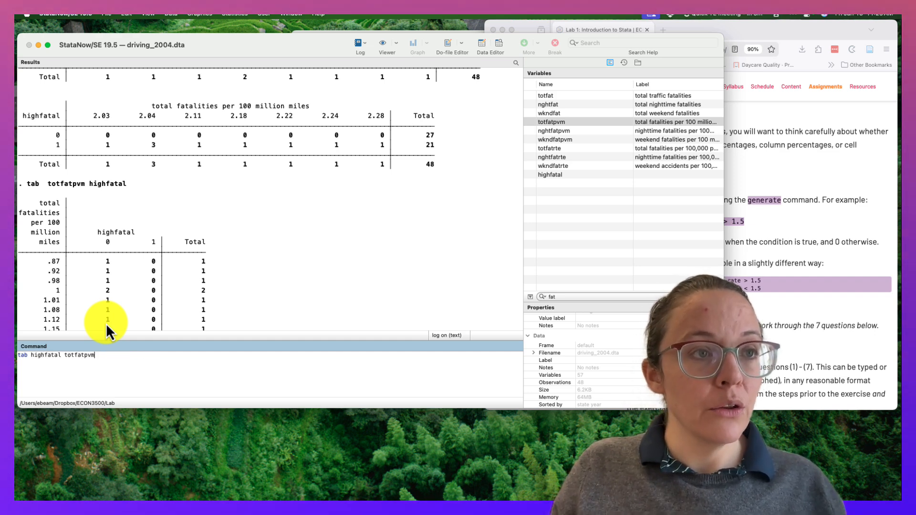
pyautogui.press('pagedown')
pyautogui.press('pagedown')
pyautogui.press('pageup')
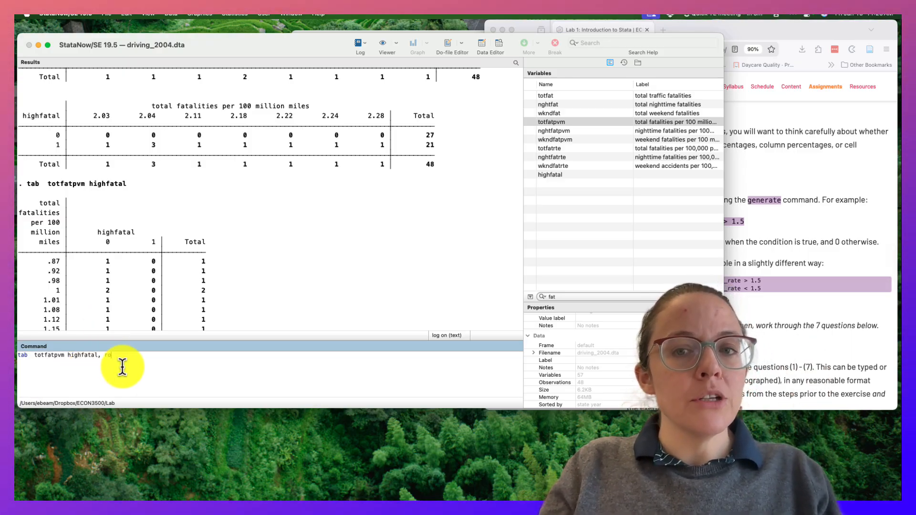
pyautogui.press('Return')
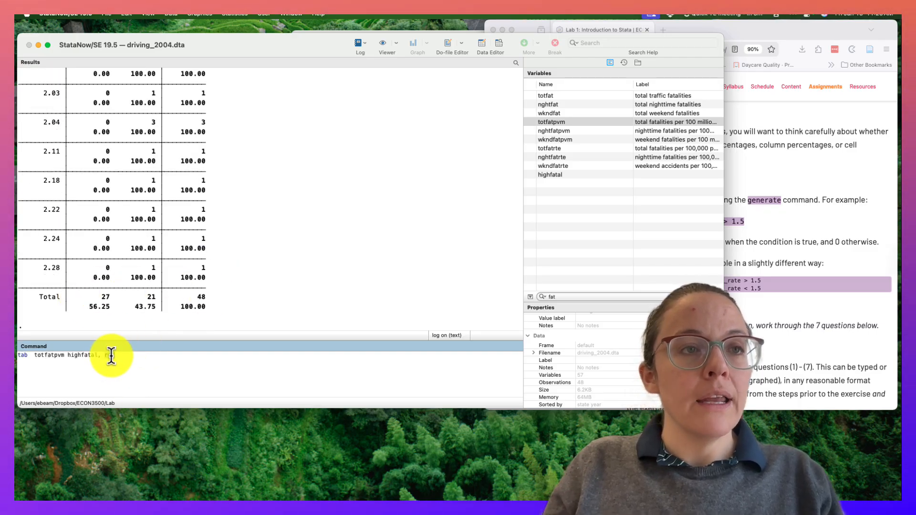
# - Rerun the totfatpvm by highfatal table with column percentages, and again with both row and column percentages, reviewing the combined table
pyautogui.press('Return')
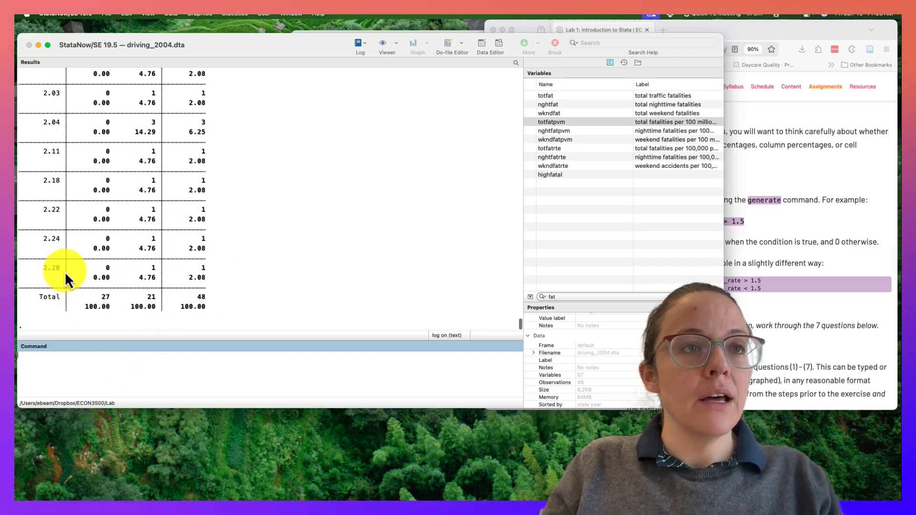
pyautogui.press('Up')
pyautogui.write('row')
pyautogui.press('Return')
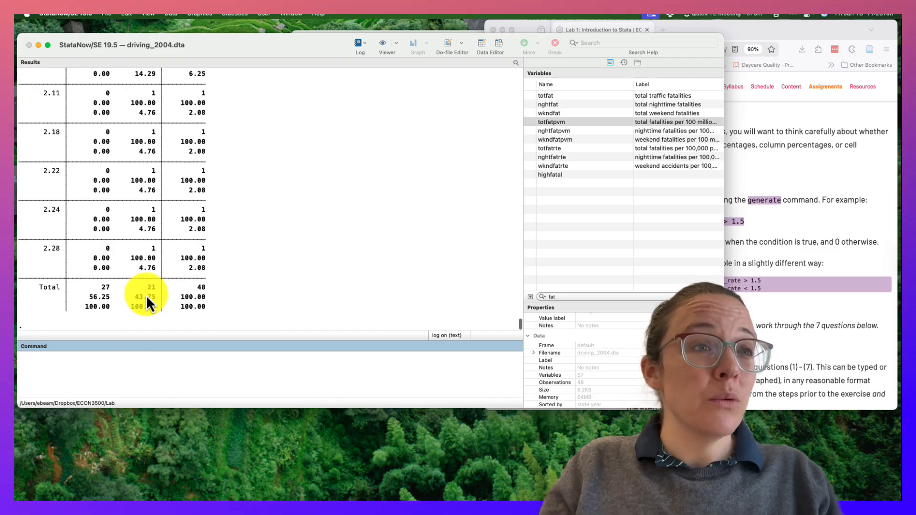
pyautogui.moveTo(183, 311); pyautogui.dragTo(73, 188)
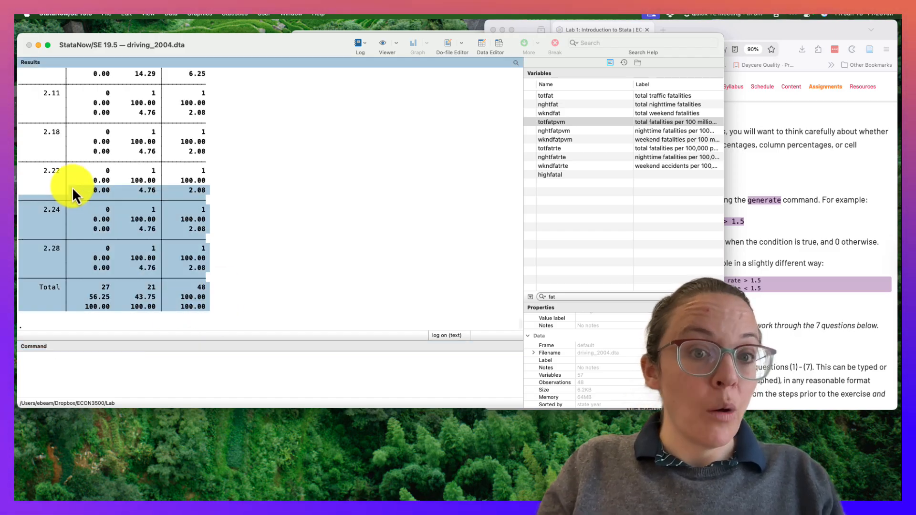
pyautogui.scroll(10, 67, 179)
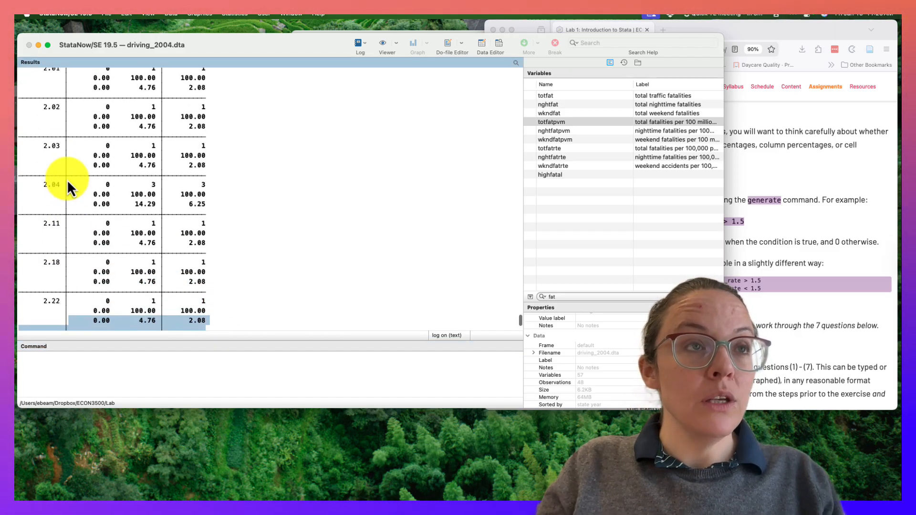
pyautogui.scroll(8, 102, 164)
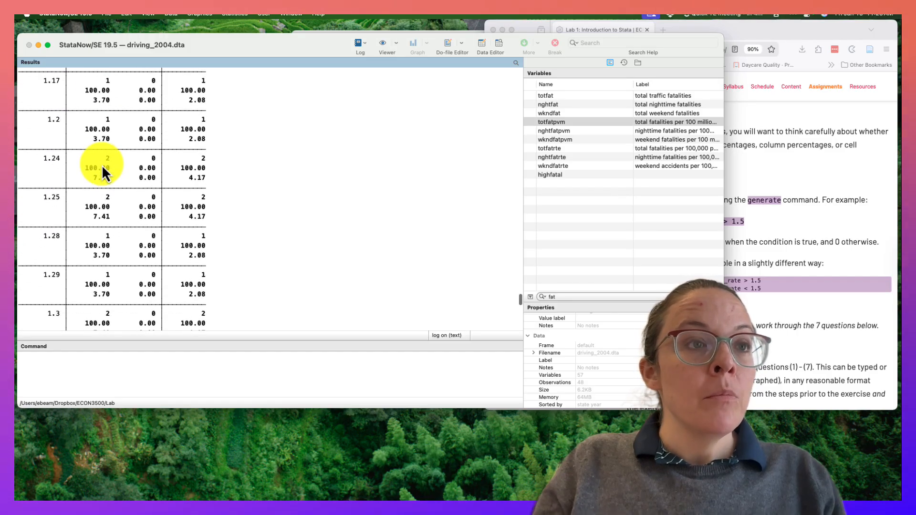
# - Generate a second indicator by running gen highfatal2 = 1 if totfatpvm > 1.5
pyautogui.click(765, 284)
pyautogui.click(388, 380)
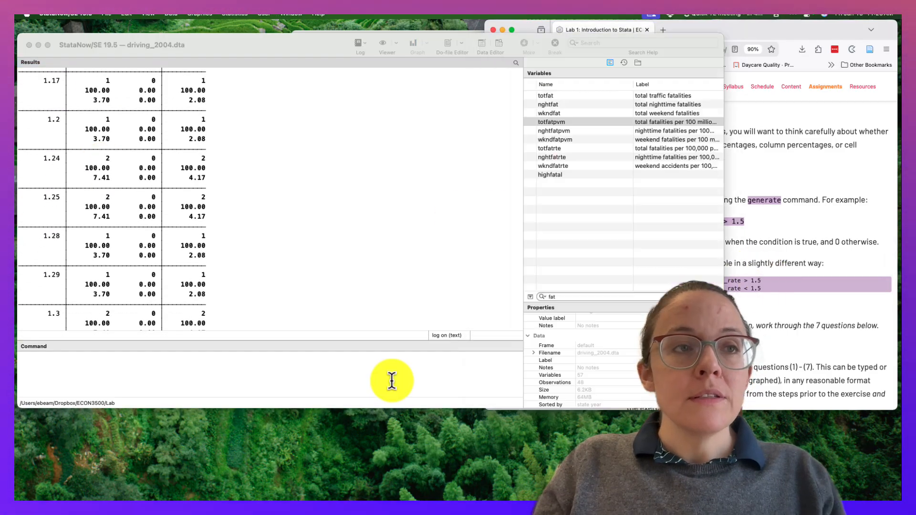
pyautogui.write('gen highfata')
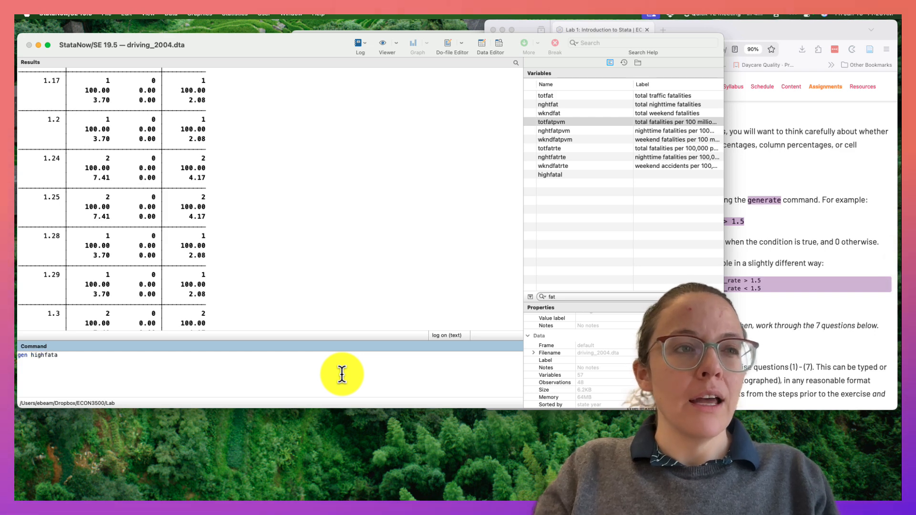
pyautogui.write('l2')
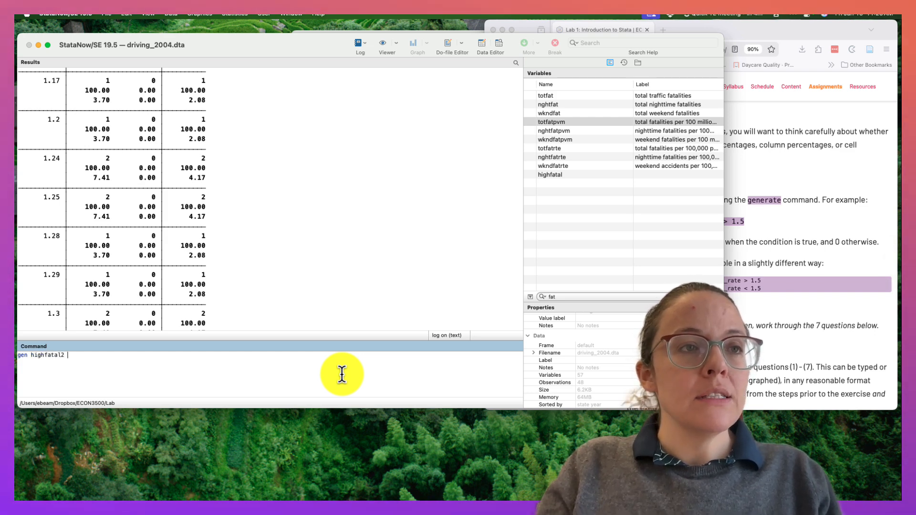
pyautogui.write(' = 1 if')
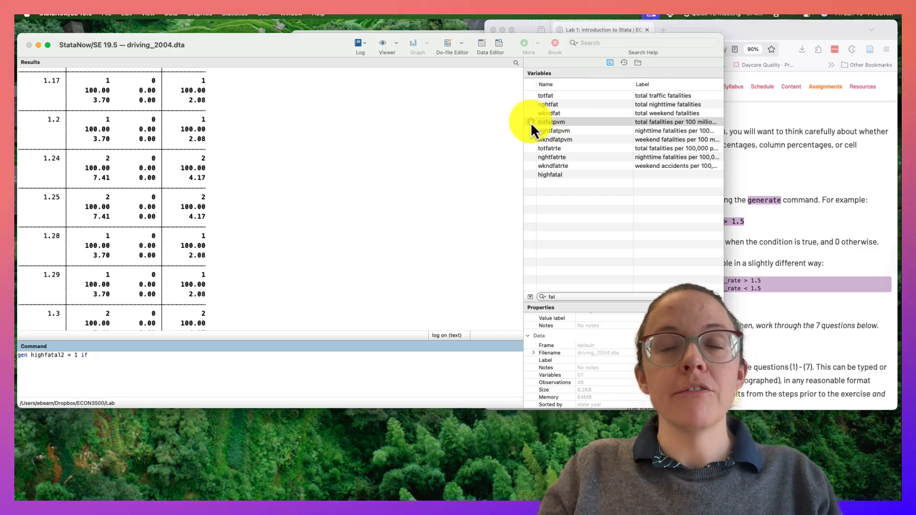
pyautogui.click(530, 122)
pyautogui.click(251, 356)
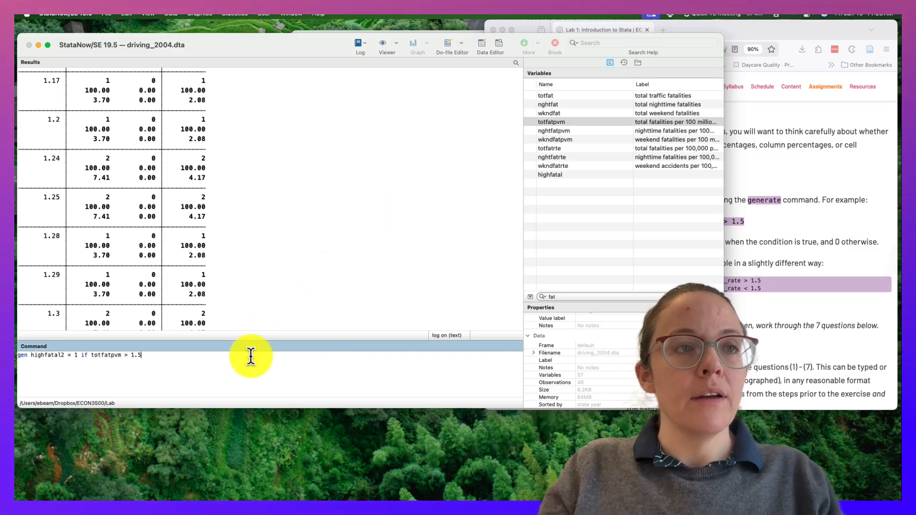
pyautogui.write('> 1.5')
pyautogui.press('Return')
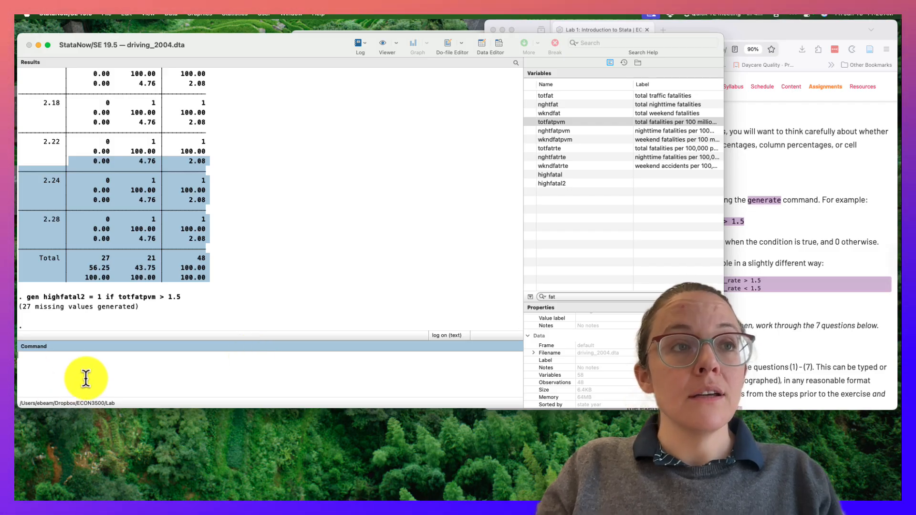
# - Run tab highfatal2 and highlight the generate command, its missing-values note and the frequency table
pyautogui.doubleClick(67, 297)
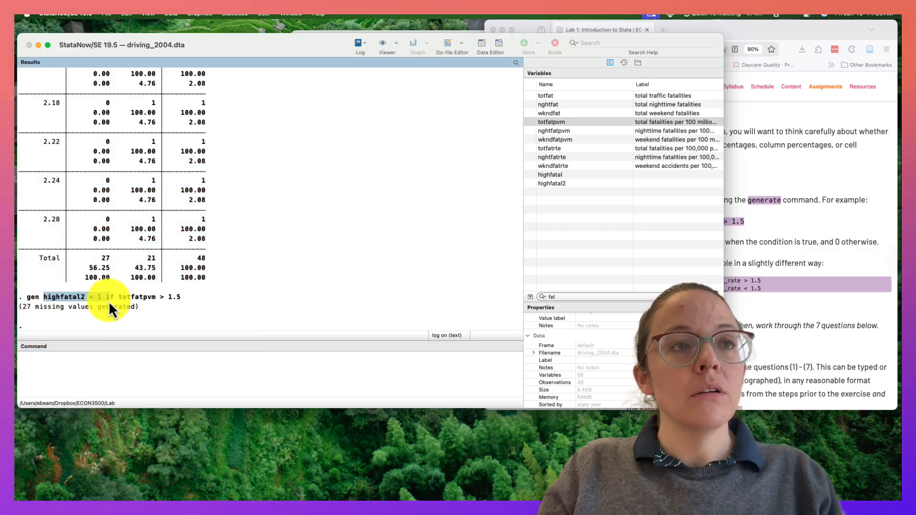
pyautogui.moveTo(109, 302); pyautogui.dragTo(173, 299)
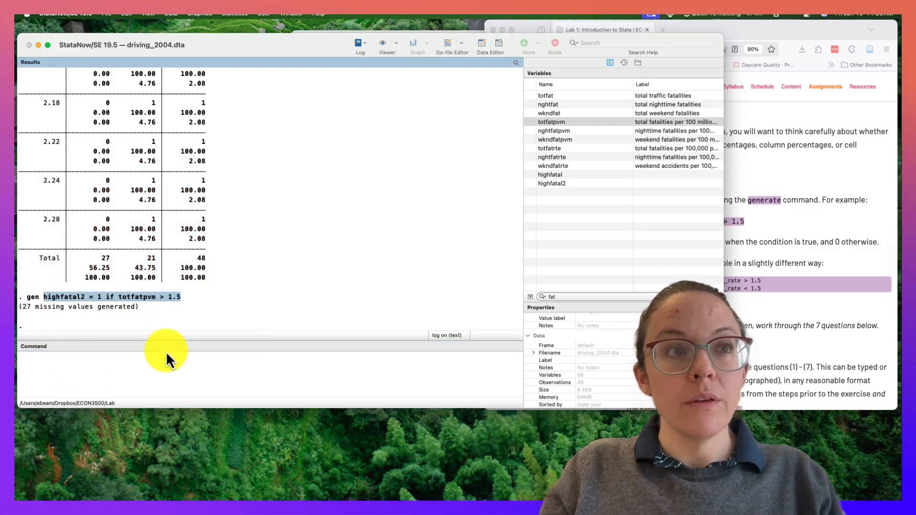
pyautogui.click(153, 367)
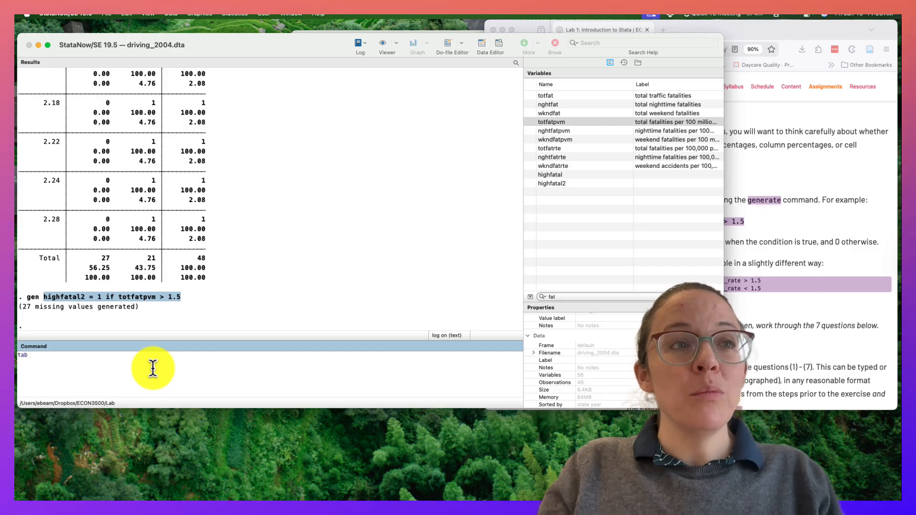
pyautogui.write('tab highfatal2')
pyautogui.press('Return')
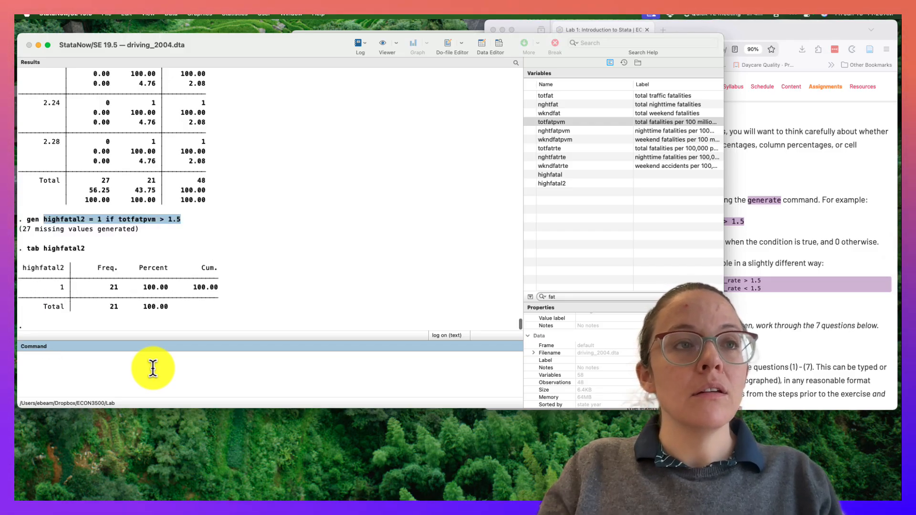
pyautogui.moveTo(24, 231); pyautogui.dragTo(149, 233)
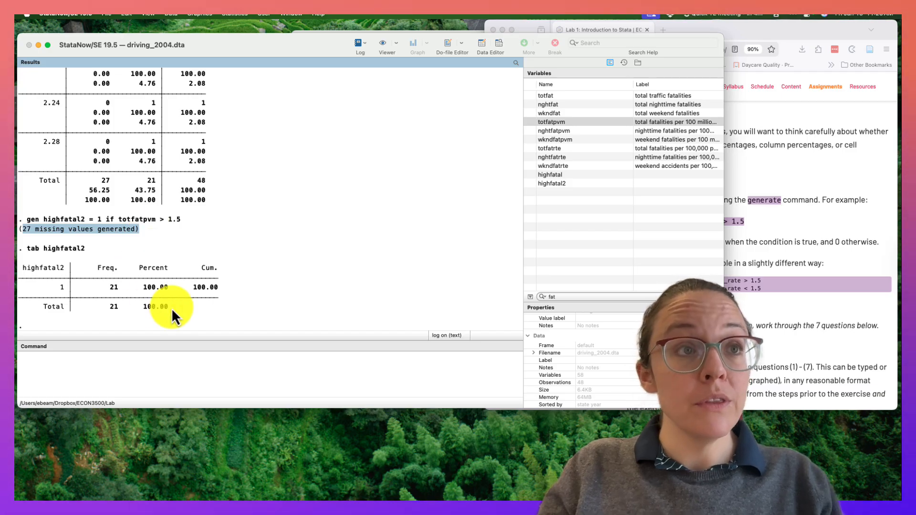
pyautogui.moveTo(170, 307); pyautogui.dragTo(17, 272)
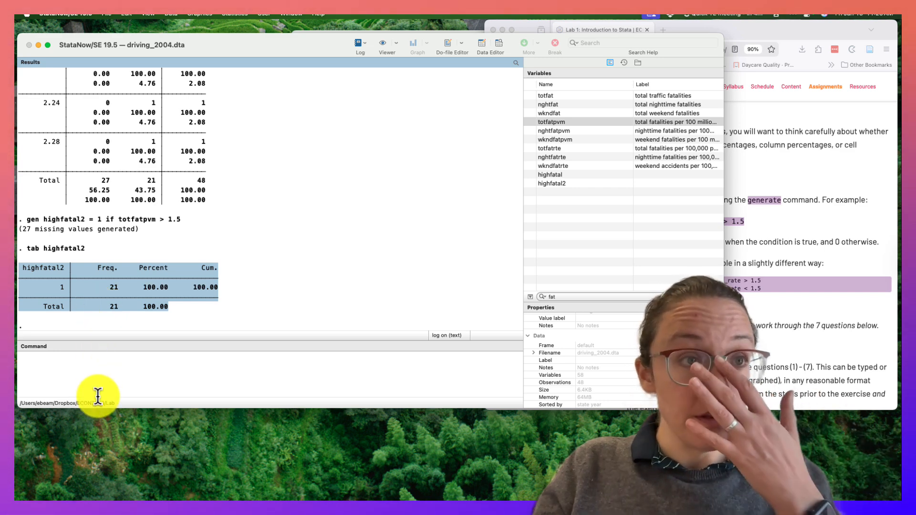
# - Fill in the zeros by running replace highfatal2 = 0 if totfatpvm < 1.5, and highlight the note below the command
pyautogui.click(96, 379)
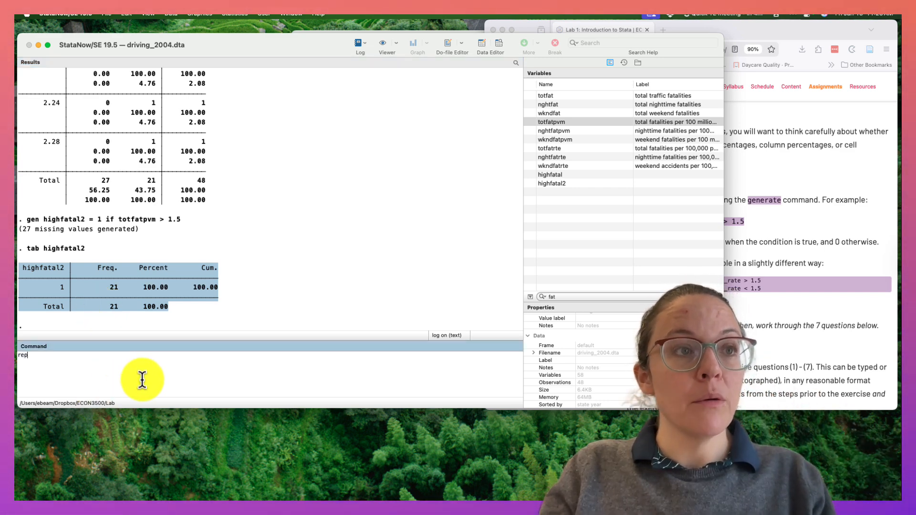
pyautogui.write('replace highfatal2')
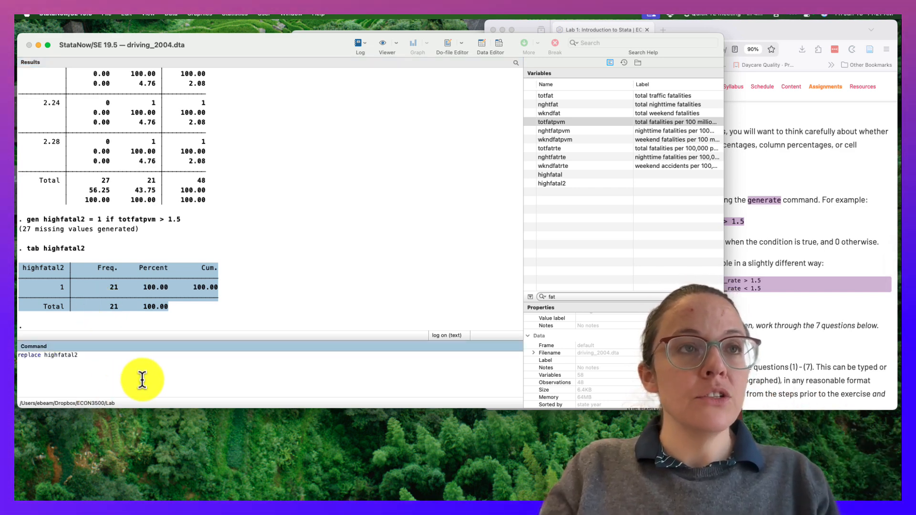
pyautogui.write(' = 0 if totfatpvm < 1.5')
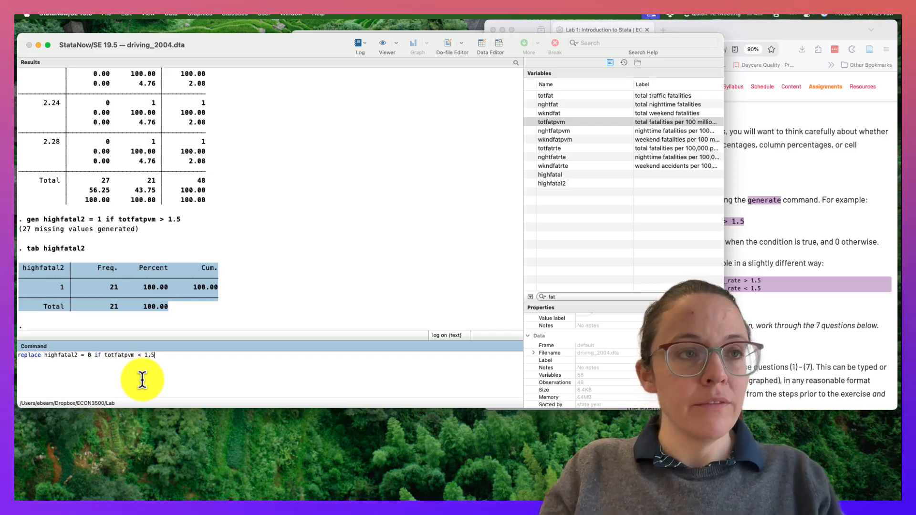
pyautogui.press('Return')
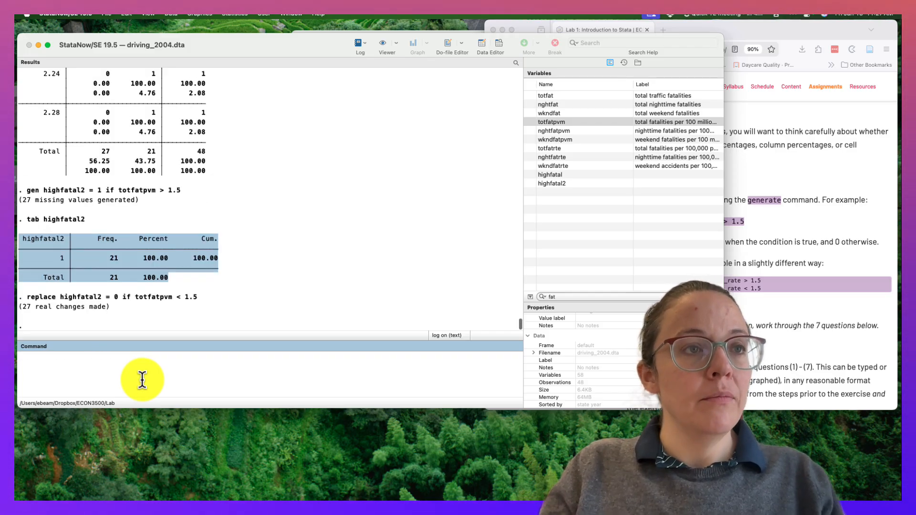
pyautogui.click(106, 307)
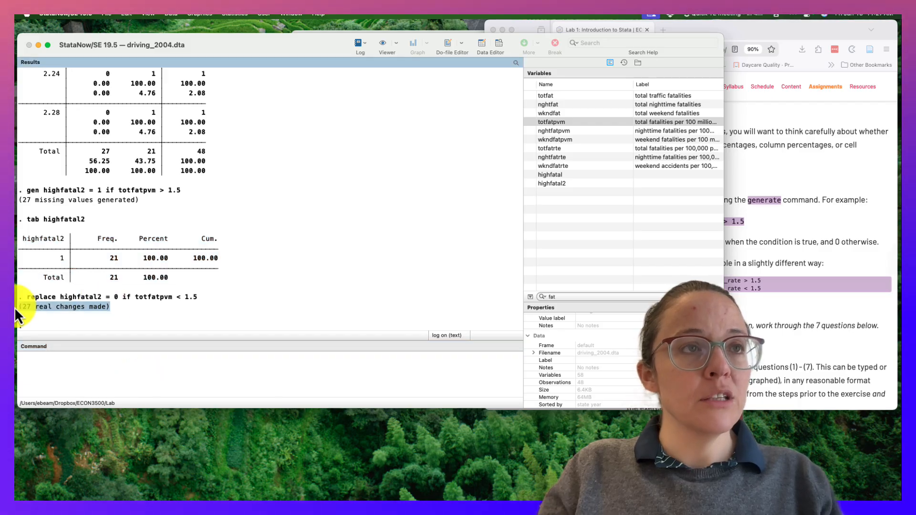
# - Run tab highfatal2 again to verify the replacement, highlighting the new frequency table and the earlier generate command
pyautogui.click(82, 373)
pyautogui.write('ta')
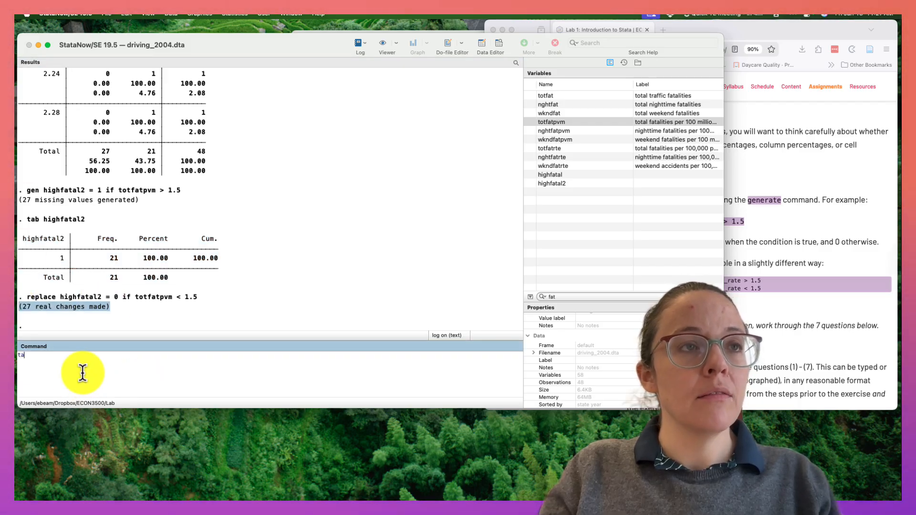
pyautogui.write('b highfatal2')
pyautogui.press('Return')
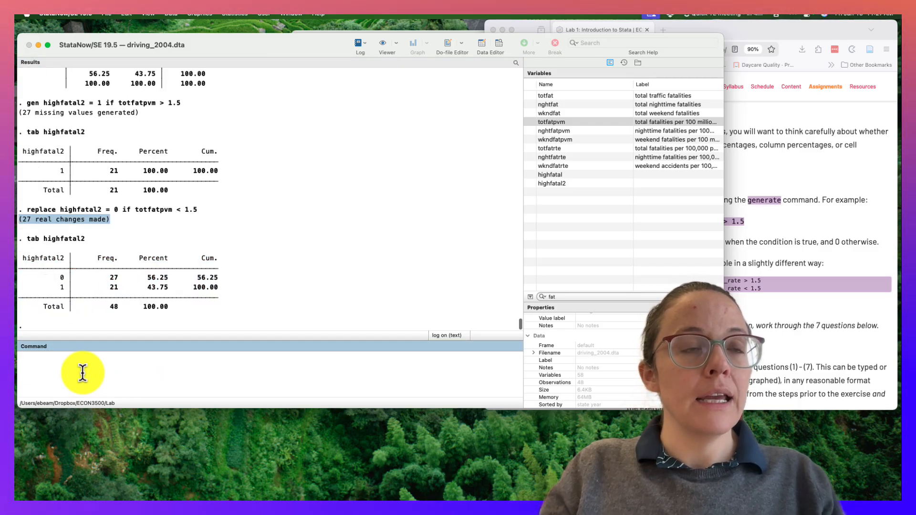
pyautogui.moveTo(244, 315); pyautogui.dragTo(17, 240)
pyautogui.scroll(3, 99, 206)
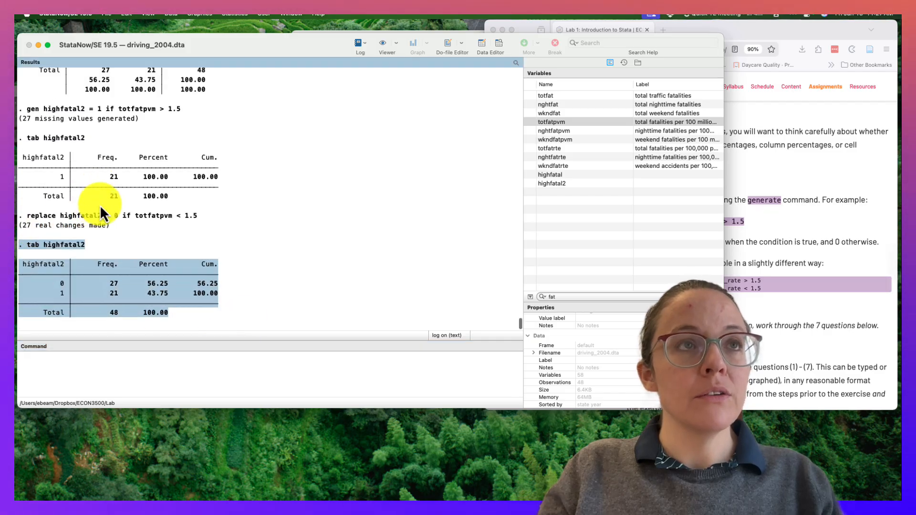
pyautogui.moveTo(23, 148); pyautogui.dragTo(123, 152)
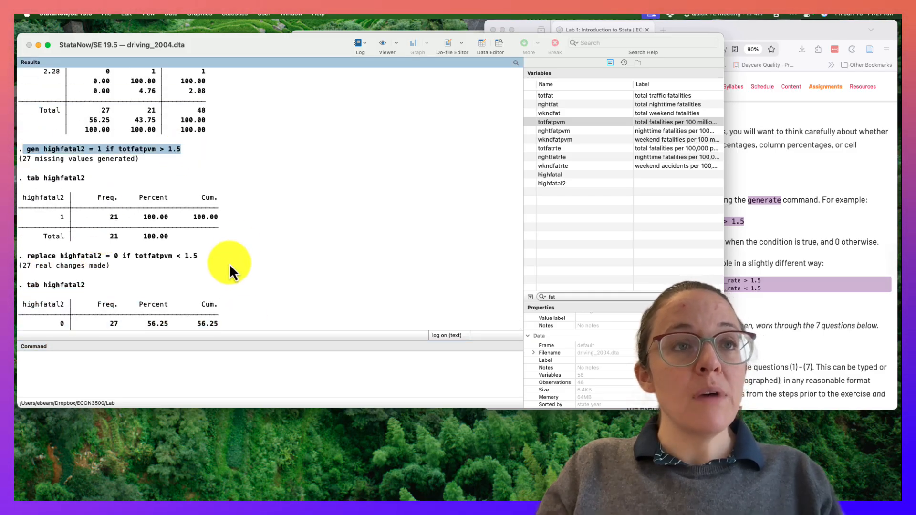
# - Highlight the replace highfatal2 command, and on the Lab 1 web page highlight the passage on grouping logical terms with parentheses
pyautogui.moveTo(198, 256); pyautogui.dragTo(21, 258)
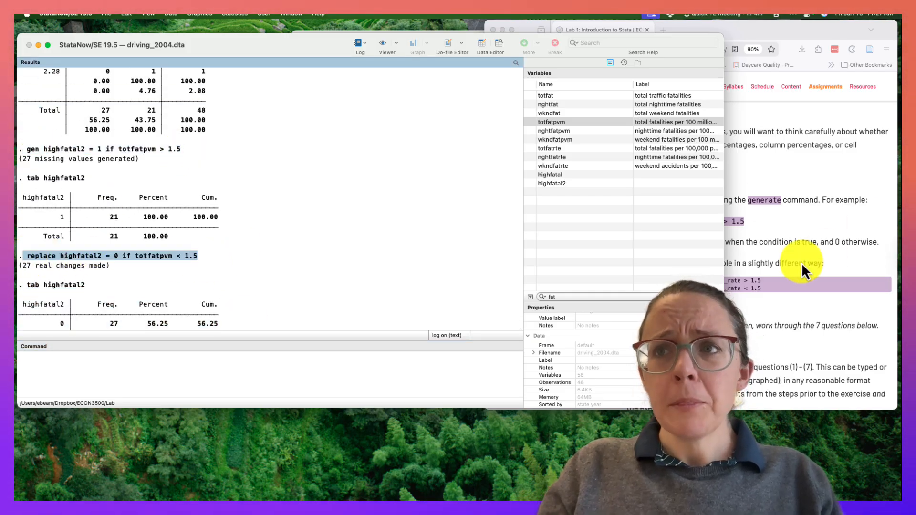
pyautogui.click(801, 263)
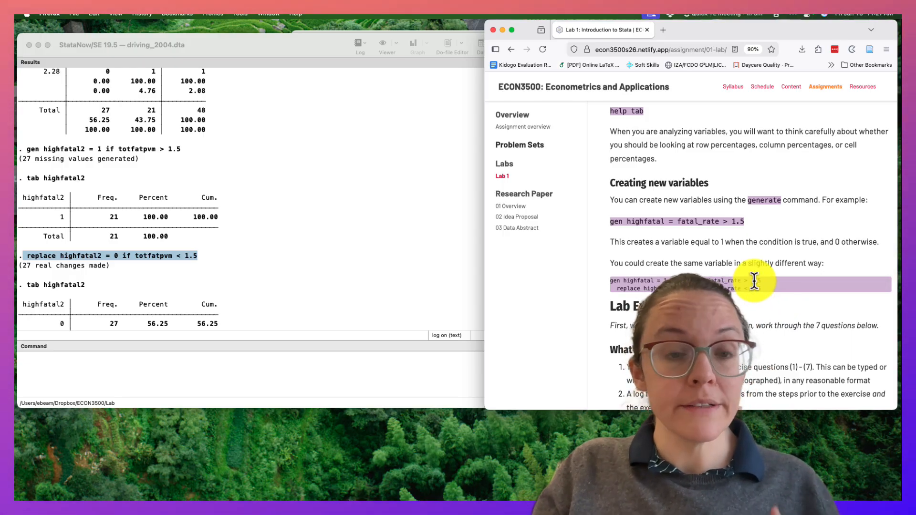
pyautogui.scroll(10, 754, 281)
pyautogui.scroll(15, 754, 281)
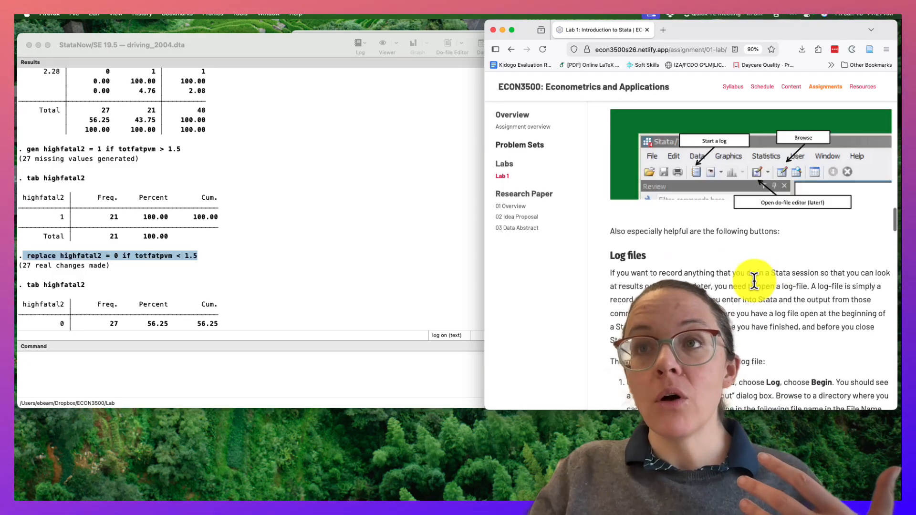
pyautogui.scroll(1, 754, 282)
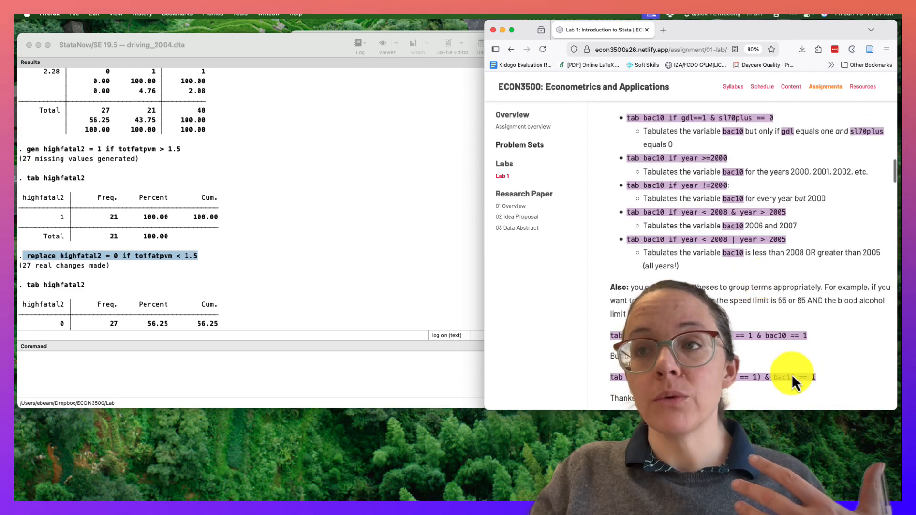
pyautogui.moveTo(779, 388); pyautogui.dragTo(605, 292)
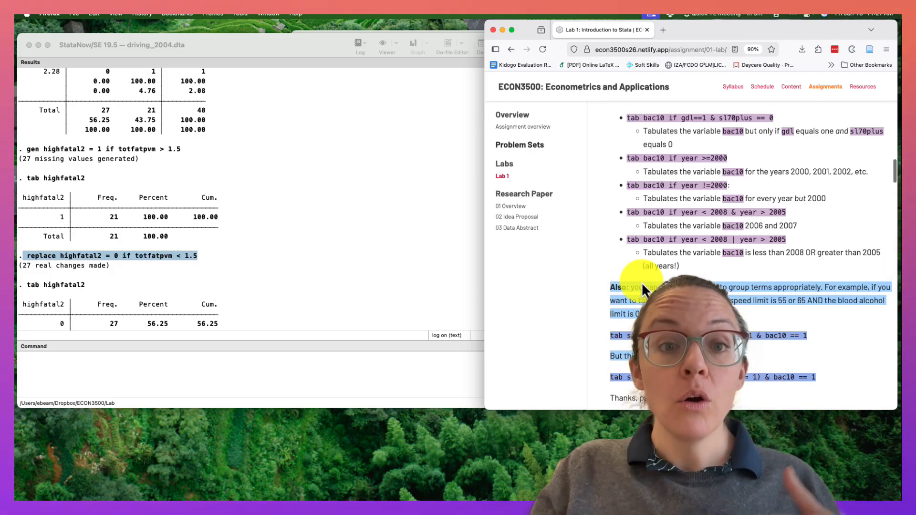
# - Review the Logic statements table and the lab's Questions section, highlighting question 7 about correlation and the help files
pyautogui.scroll(3, 641, 281)
pyautogui.scroll(15, 641, 282)
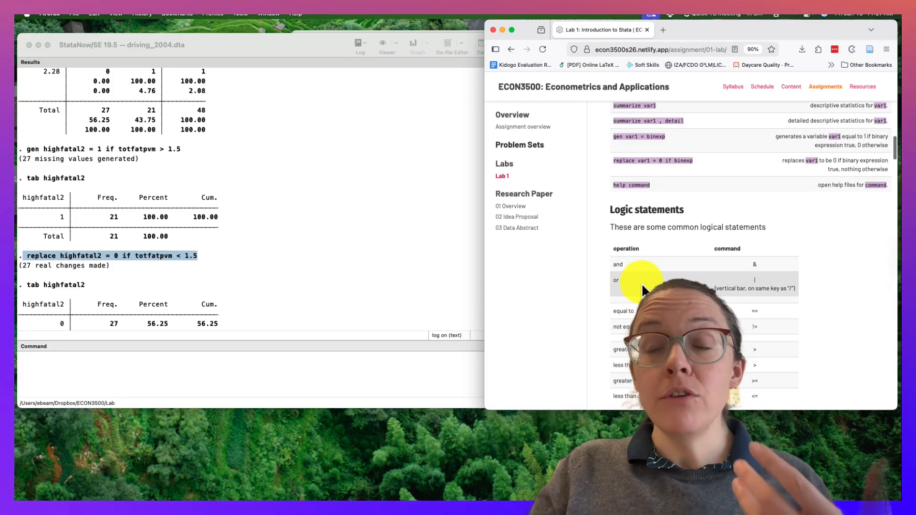
pyautogui.scroll(-15, 641, 284)
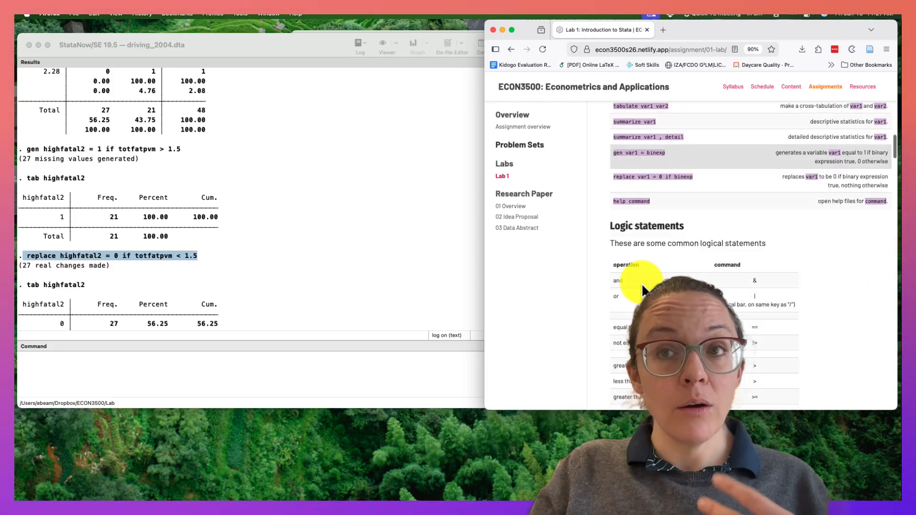
pyautogui.scroll(-20, 641, 282)
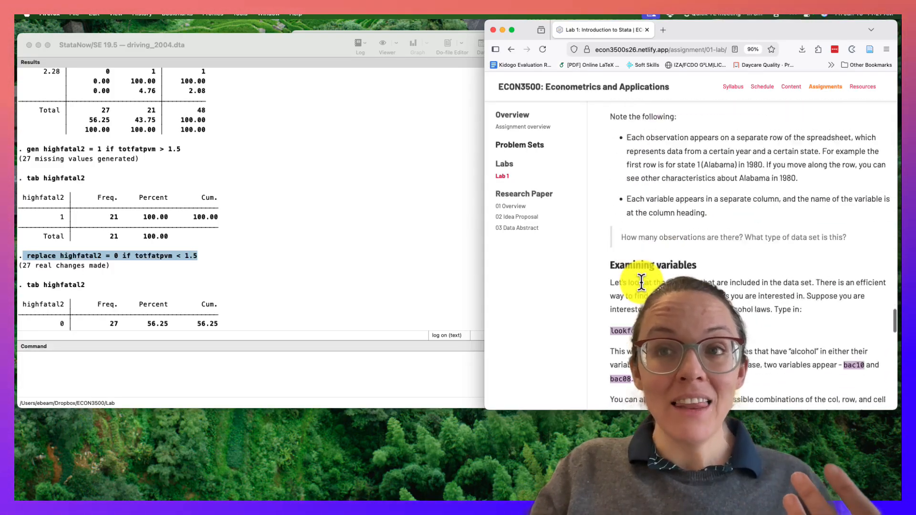
pyautogui.scroll(-3, 641, 282)
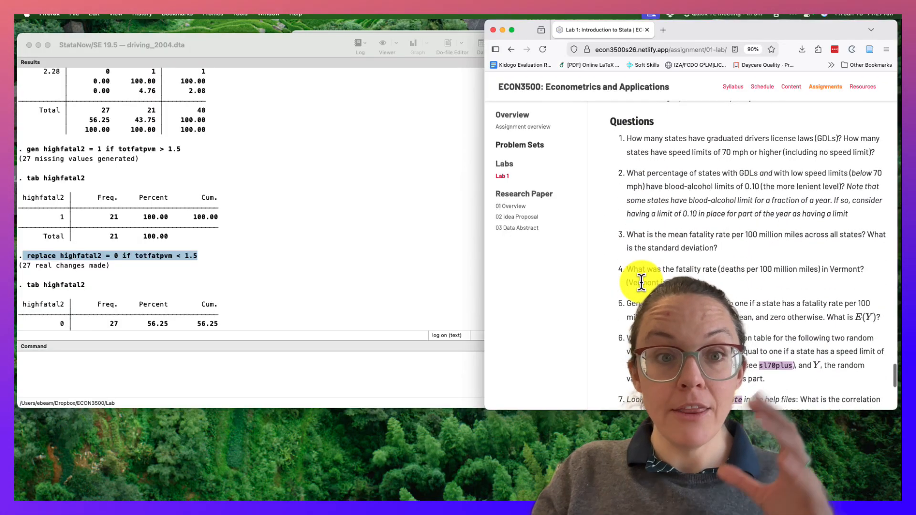
pyautogui.scroll(-3, 641, 282)
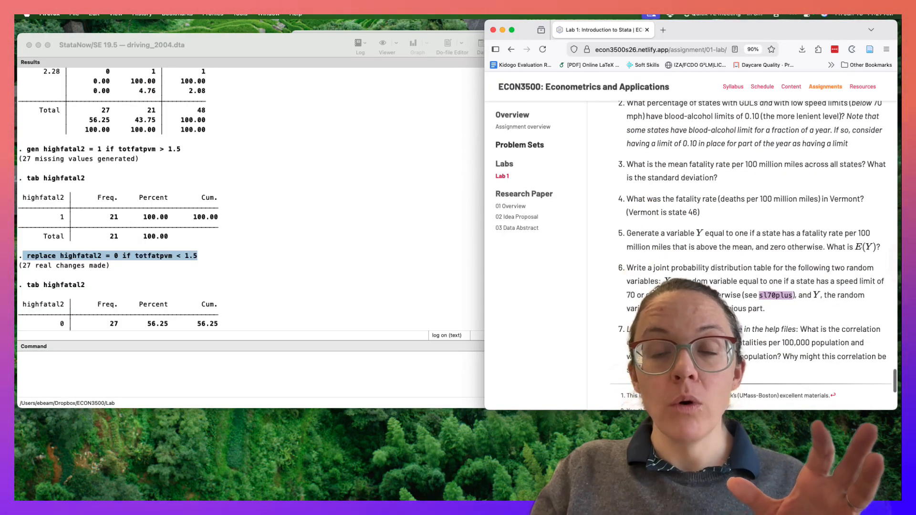
pyautogui.moveTo(660, 370); pyautogui.dragTo(615, 323)
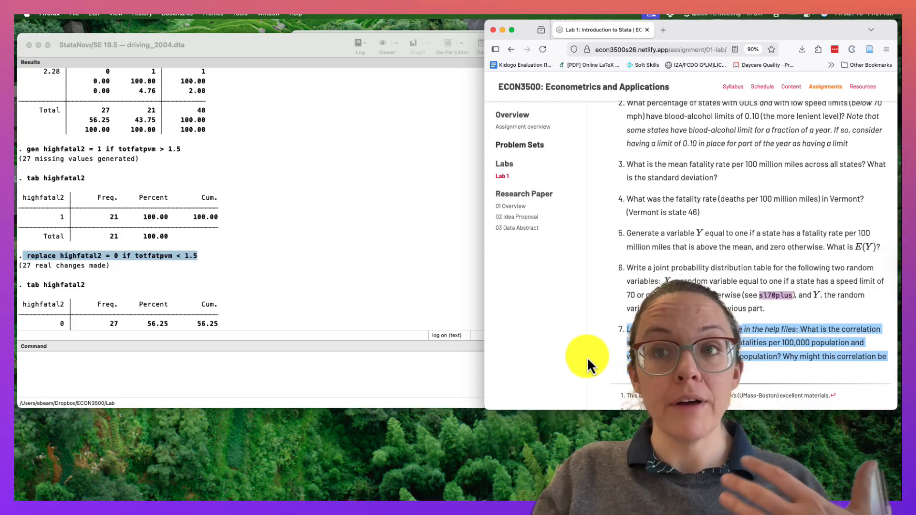
# - Switch to Stata, run help tab to open the tabulate help, and close the help viewer
pyautogui.click(416, 369)
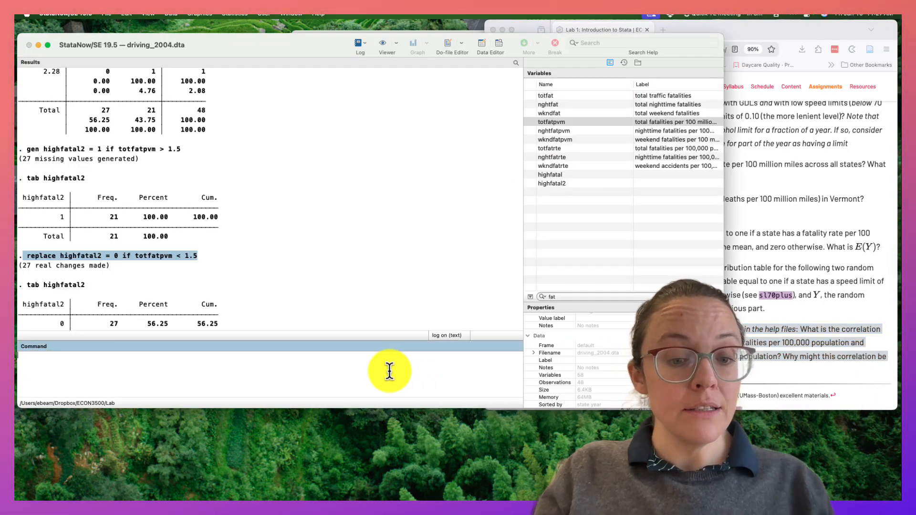
pyautogui.write('help tab')
pyautogui.press('Return')
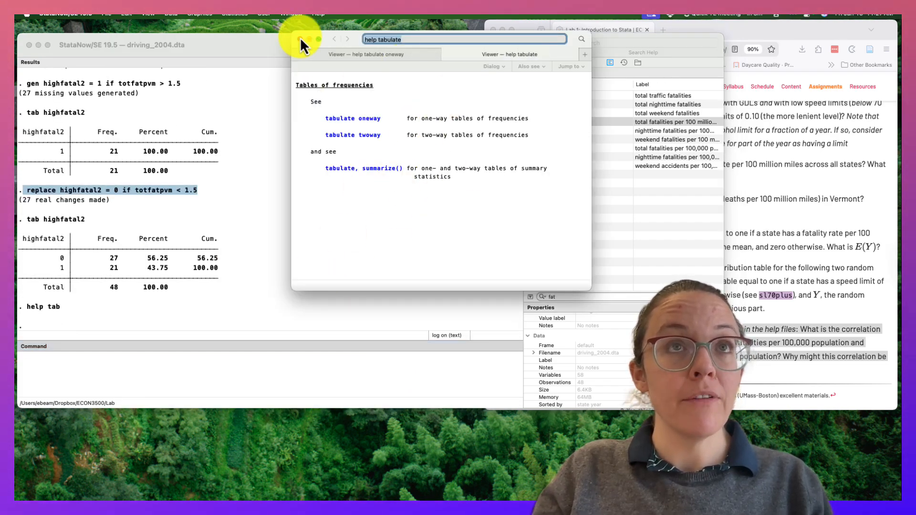
pyautogui.click(299, 38)
# - On the Lab 1 web page, review What do I submit? and highlight the written-answers and log-file requirements
pyautogui.click(825, 251)
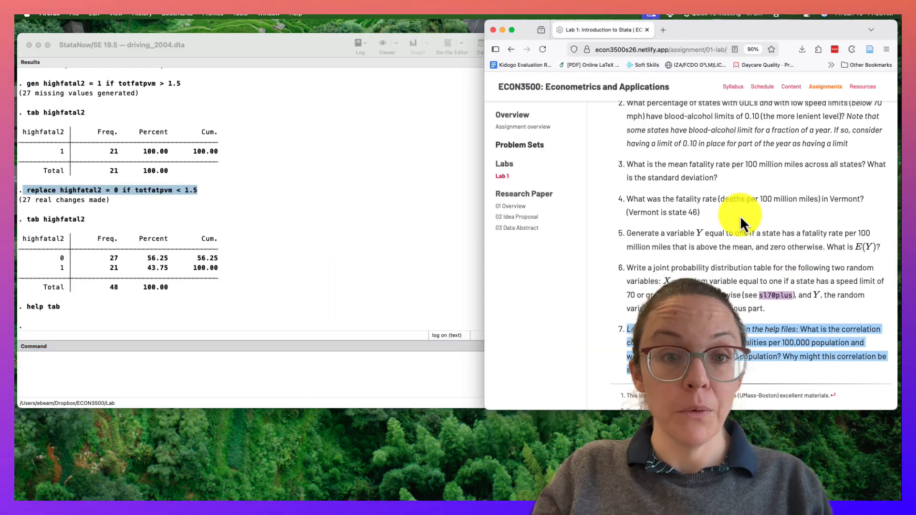
pyautogui.scroll(5, 739, 215)
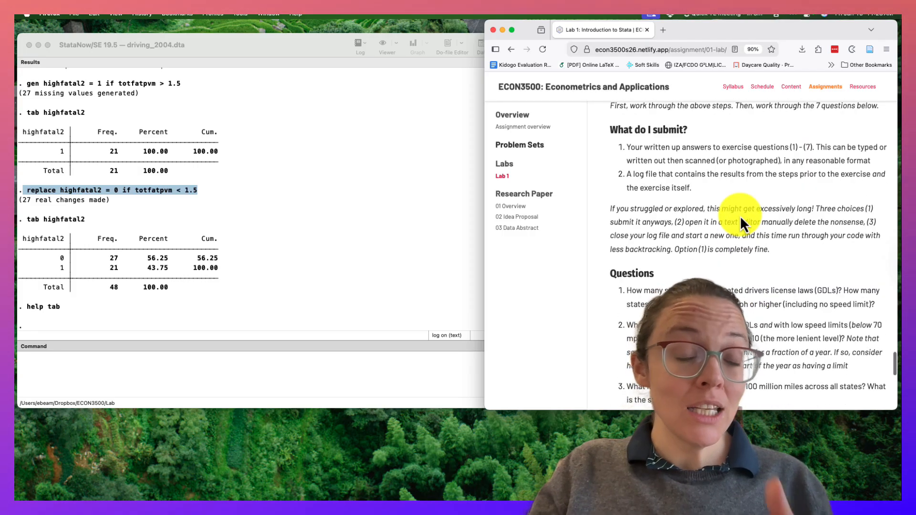
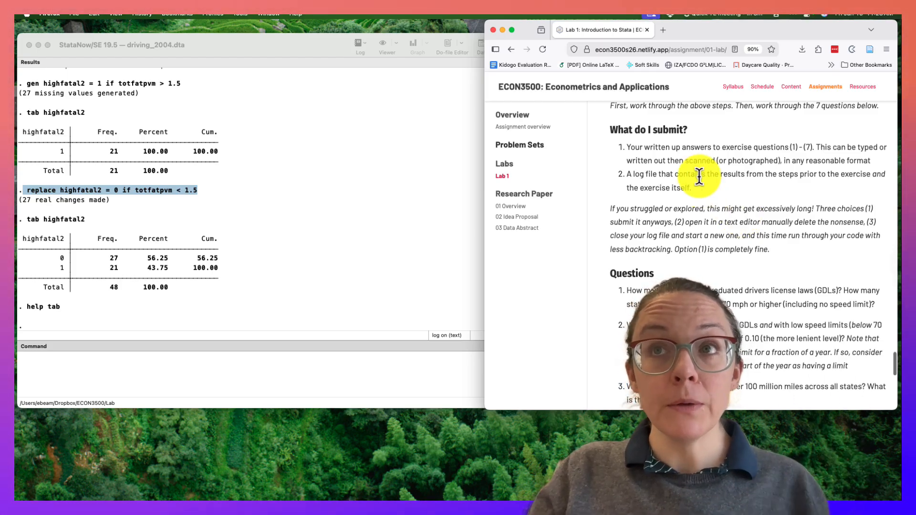
pyautogui.moveTo(627, 147); pyautogui.dragTo(805, 147)
pyautogui.moveTo(628, 175); pyautogui.dragTo(696, 188)
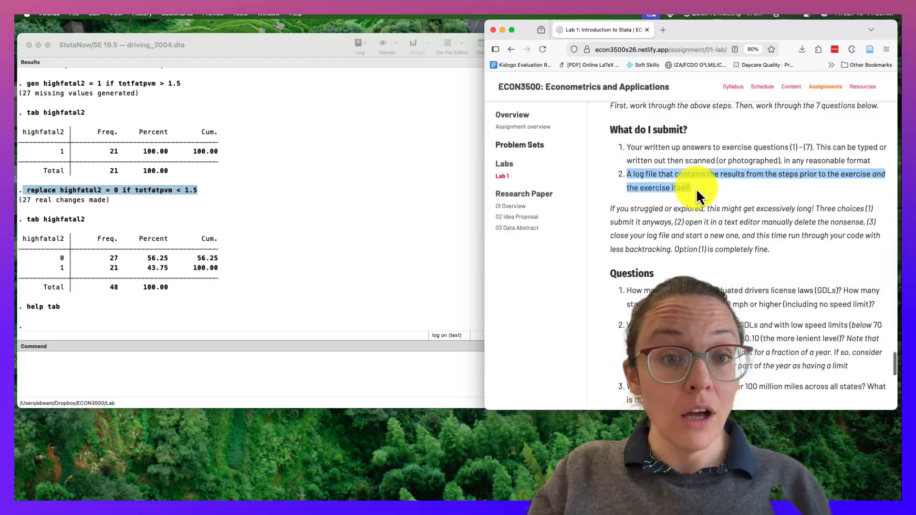
# - Switch to Stata, show the command history, recall the earlier pwd command without running it, and select its text
pyautogui.click(369, 370)
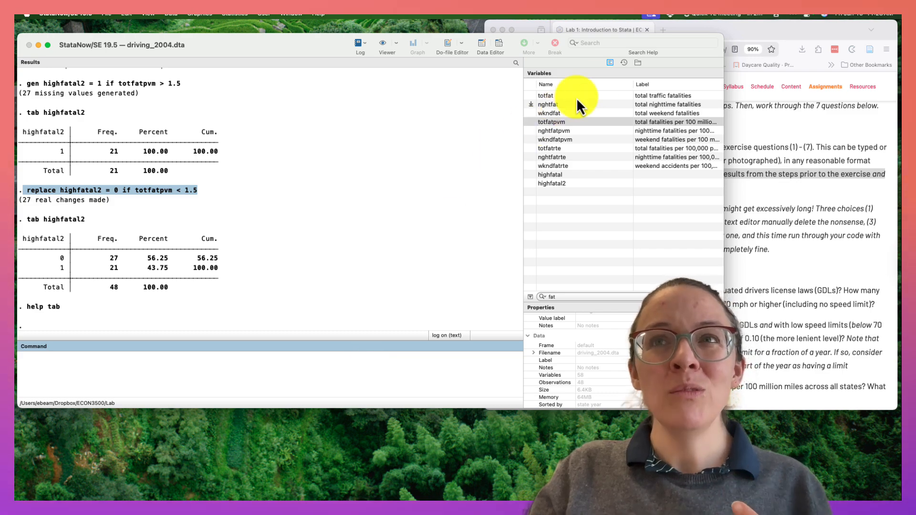
pyautogui.click(624, 65)
pyautogui.click(597, 95)
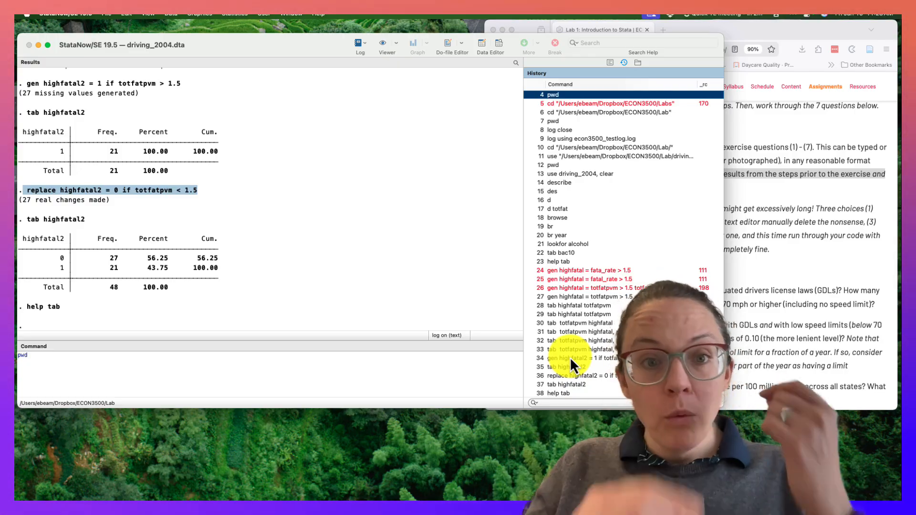
pyautogui.click(350, 382)
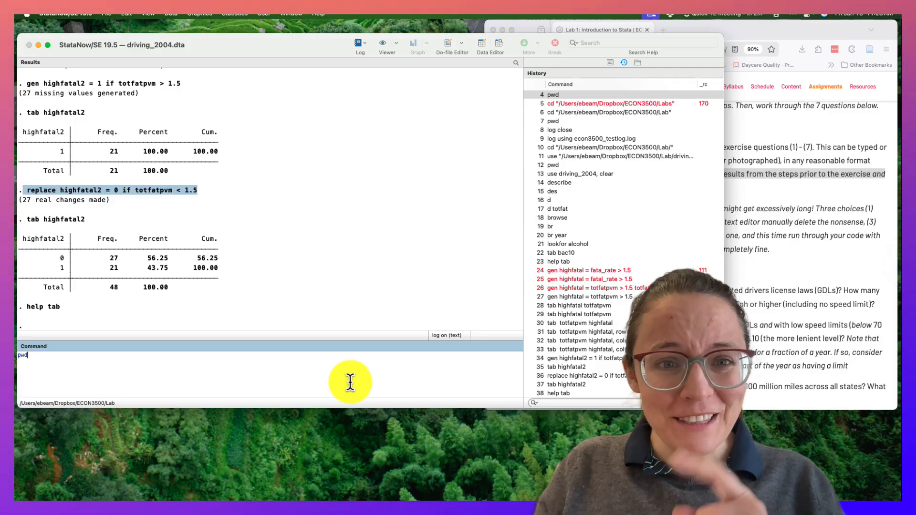
pyautogui.doubleClick(21, 354)
# - Return to the Lab 1 web page and review the Log files section on opening and closing a log
pyautogui.click(766, 287)
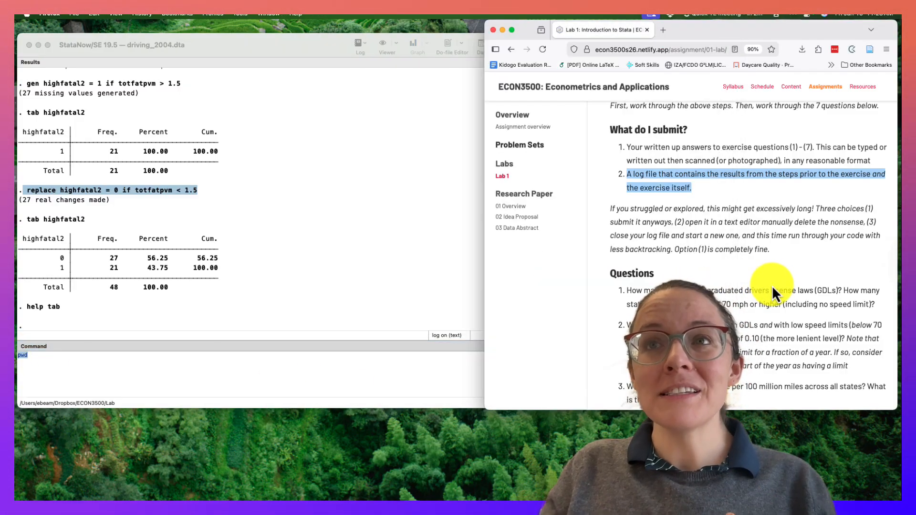
pyautogui.scroll(20, 772, 285)
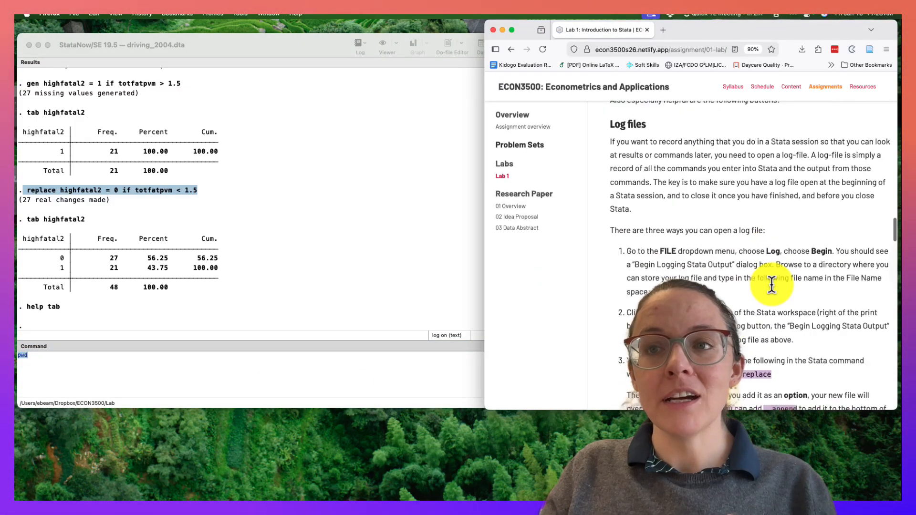
pyautogui.scroll(-5, 772, 285)
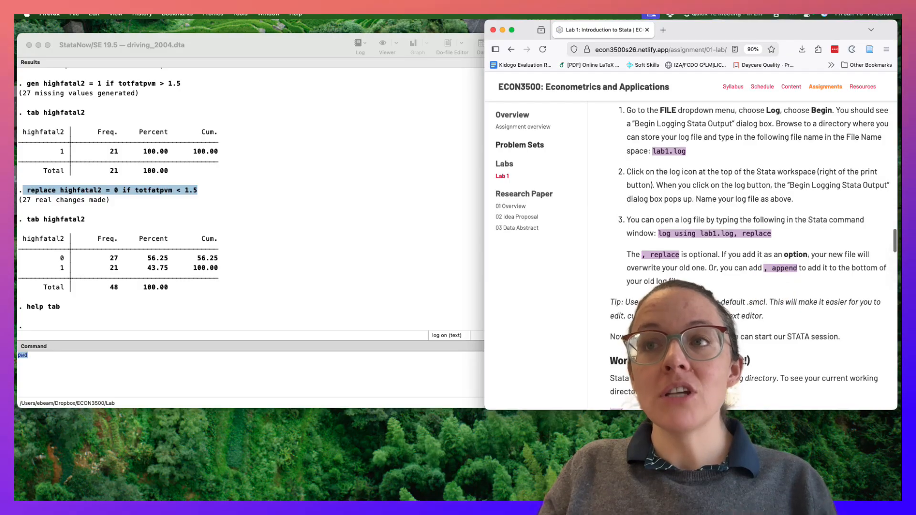
pyautogui.scroll(3, 609, 358)
pyautogui.scroll(5, 609, 357)
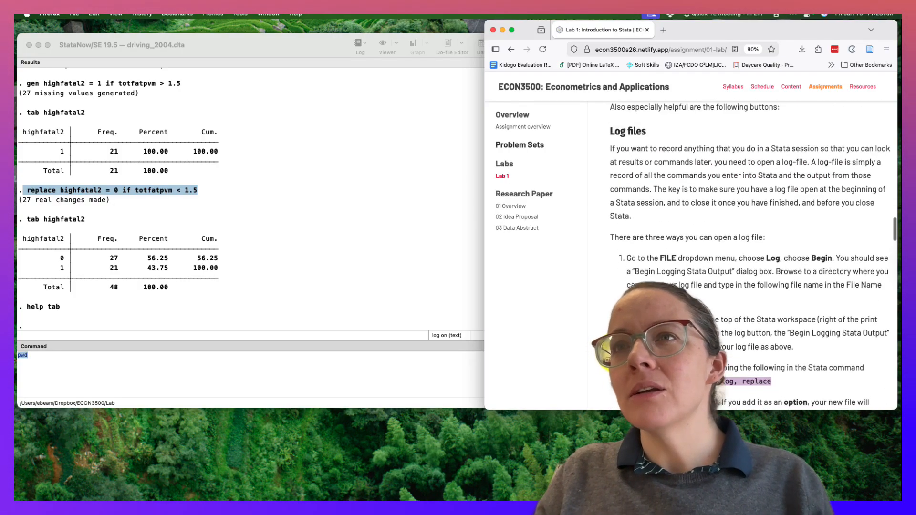
pyautogui.scroll(-5, 609, 358)
# - In Stata, replace the recalled pwd with log close, run it to close the log, and highlight the command in the results
pyautogui.click(338, 386)
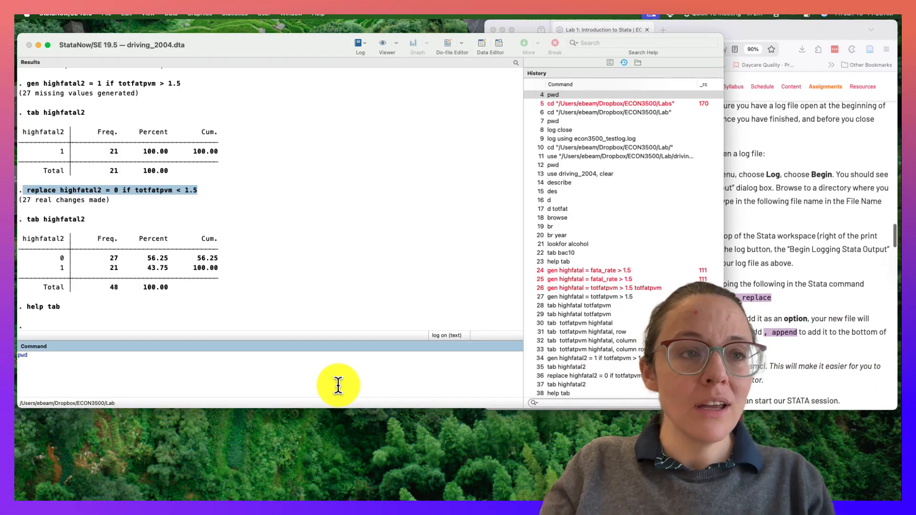
pyautogui.write('log close')
pyautogui.press('Return')
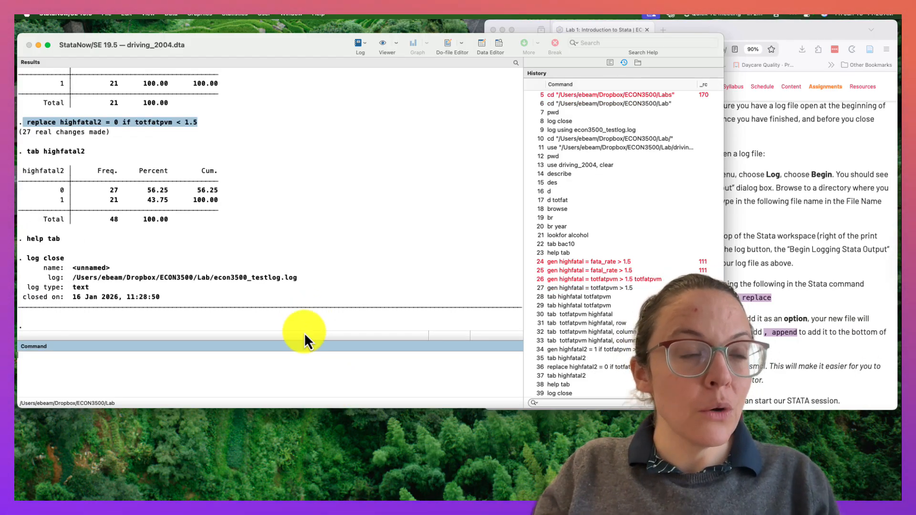
pyautogui.moveTo(29, 260); pyautogui.dragTo(68, 260)
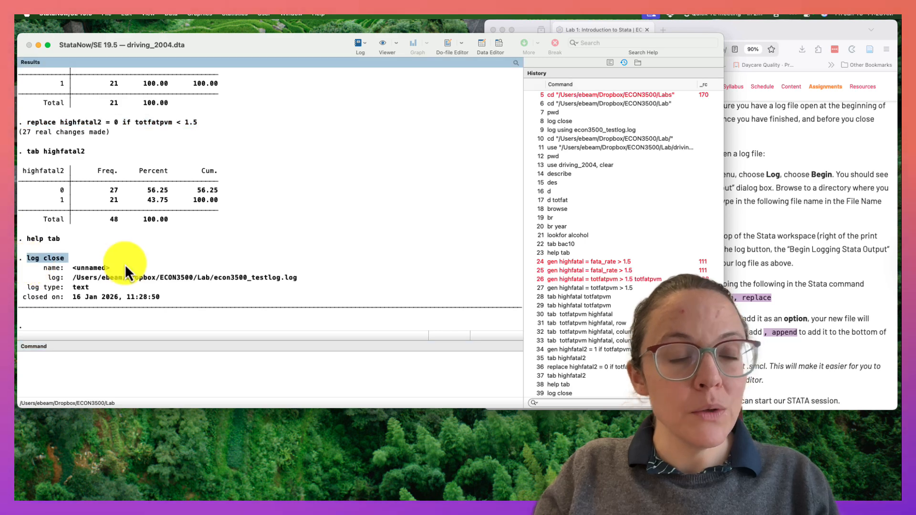
pyautogui.click(119, 377)
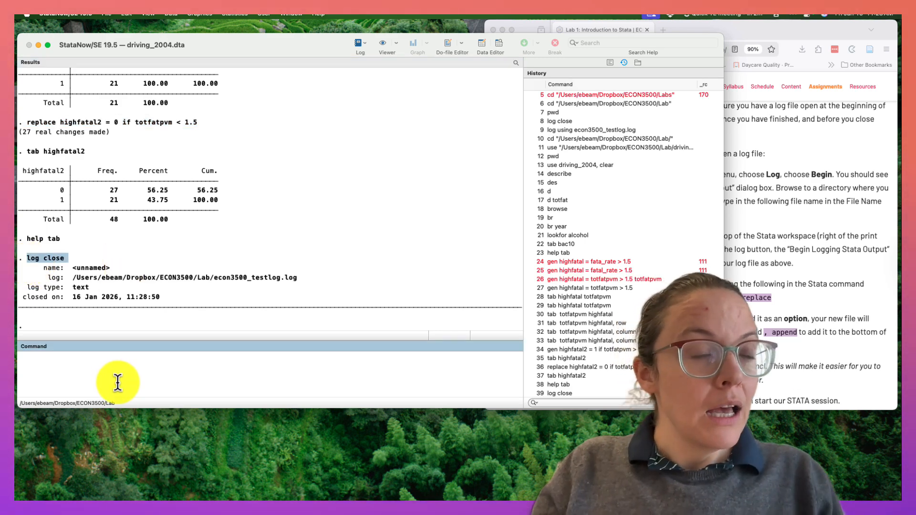